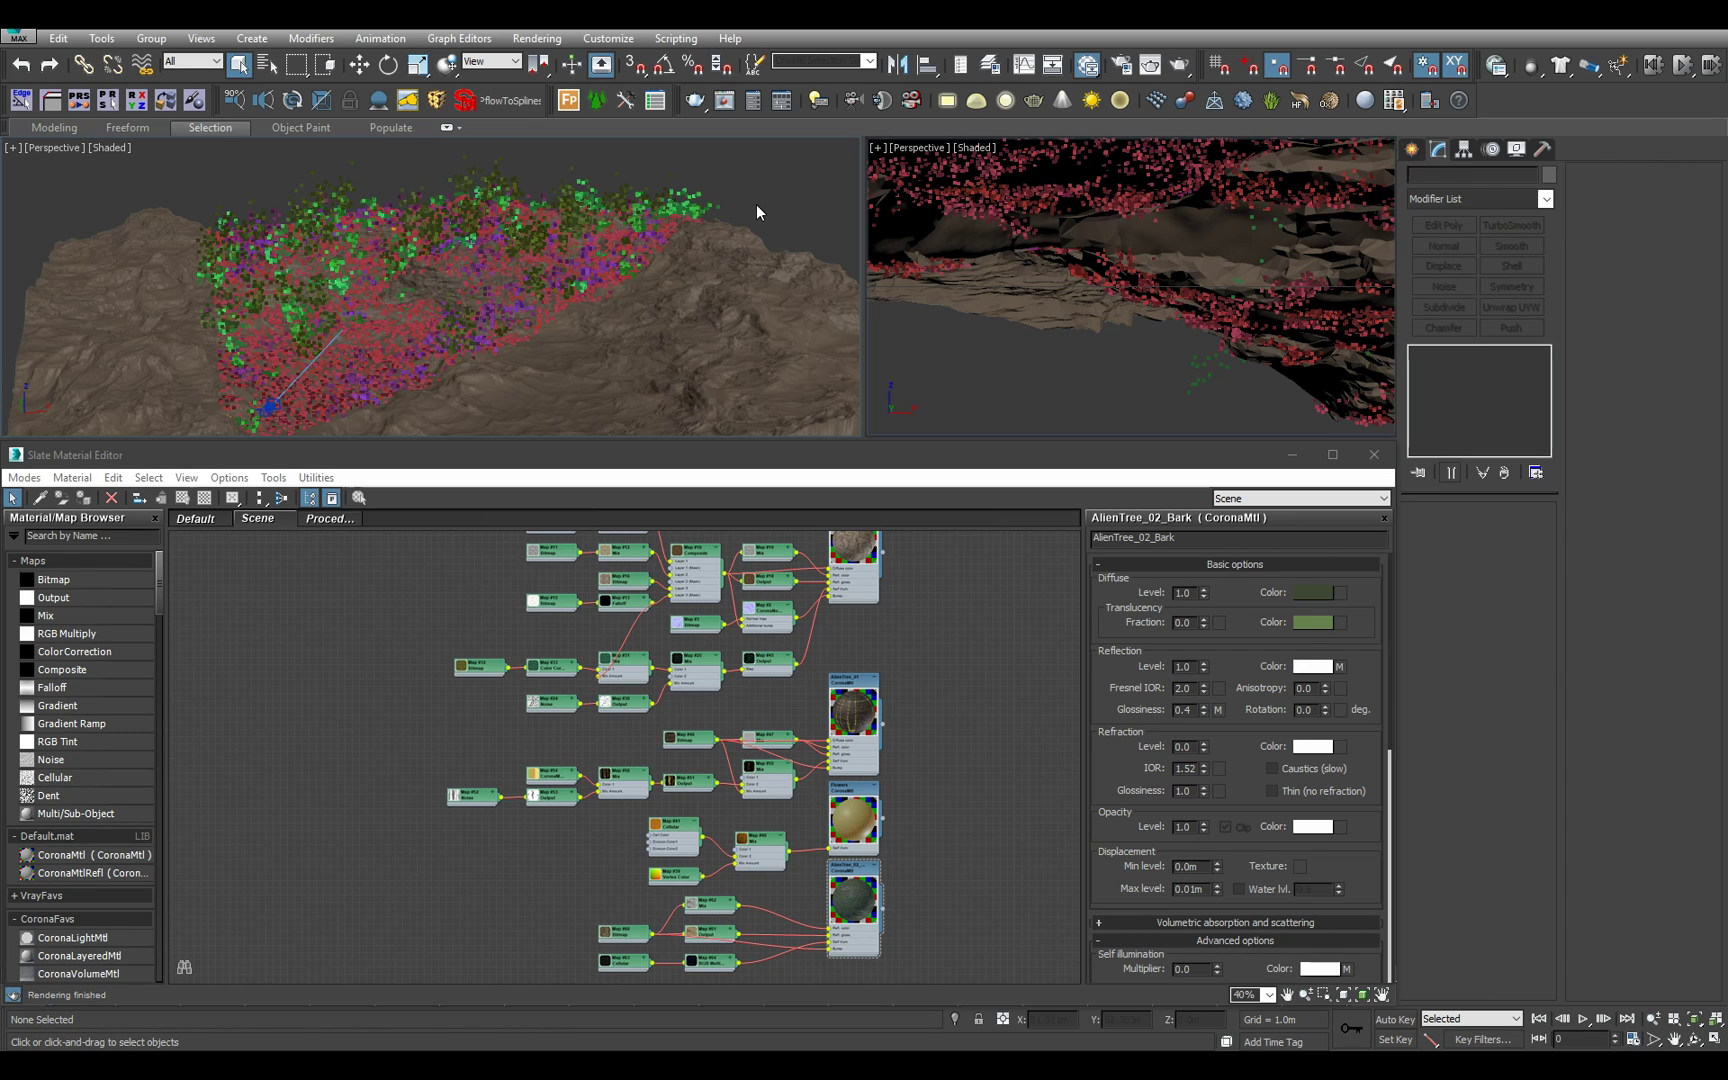
Turn the second perspective viewport into a docked Corona Interactive rendering.
middle_click_drag(761, 207, 794, 254)
scroll(757, 225, "down", 2)
scroll(590, 285, "up", 3)
middle_click_drag(565, 283, 651, 184, "alt")
scroll(647, 238, "up", 3)
scroll(643, 188, "up", 3)
scroll(510, 212, "up", 2)
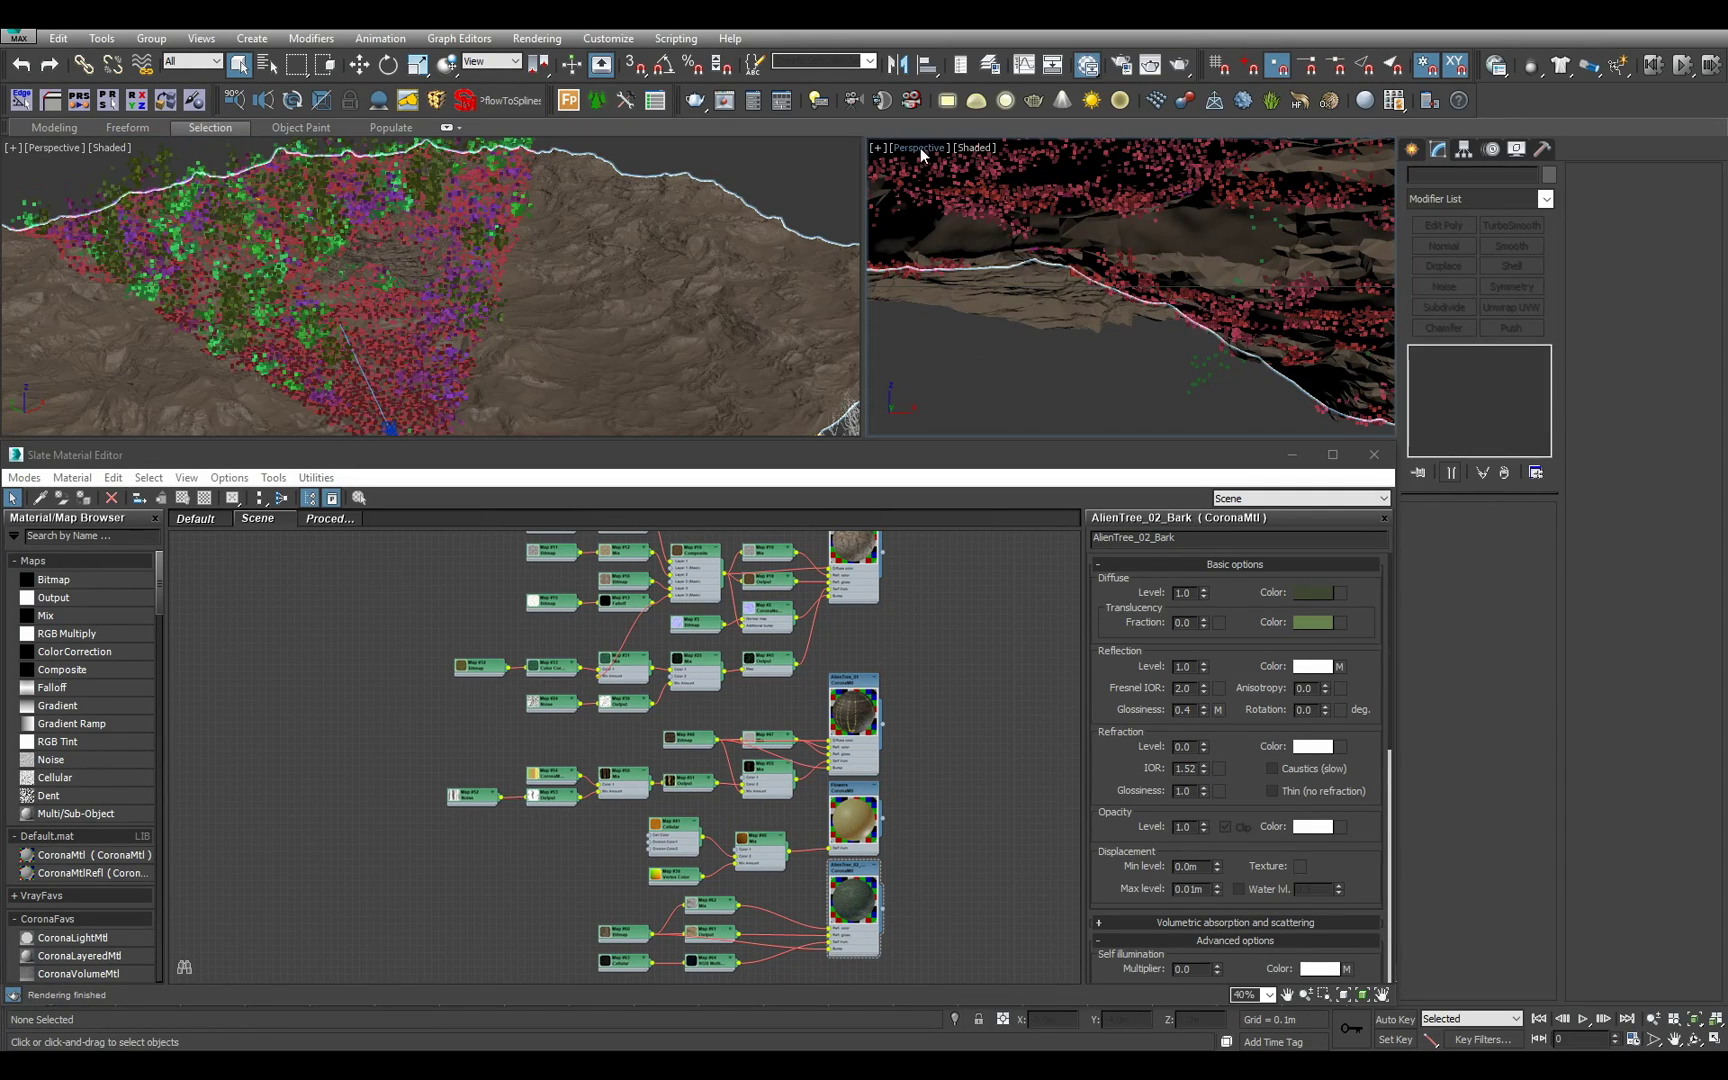
left_click(918, 147)
mouse_move(1031, 437)
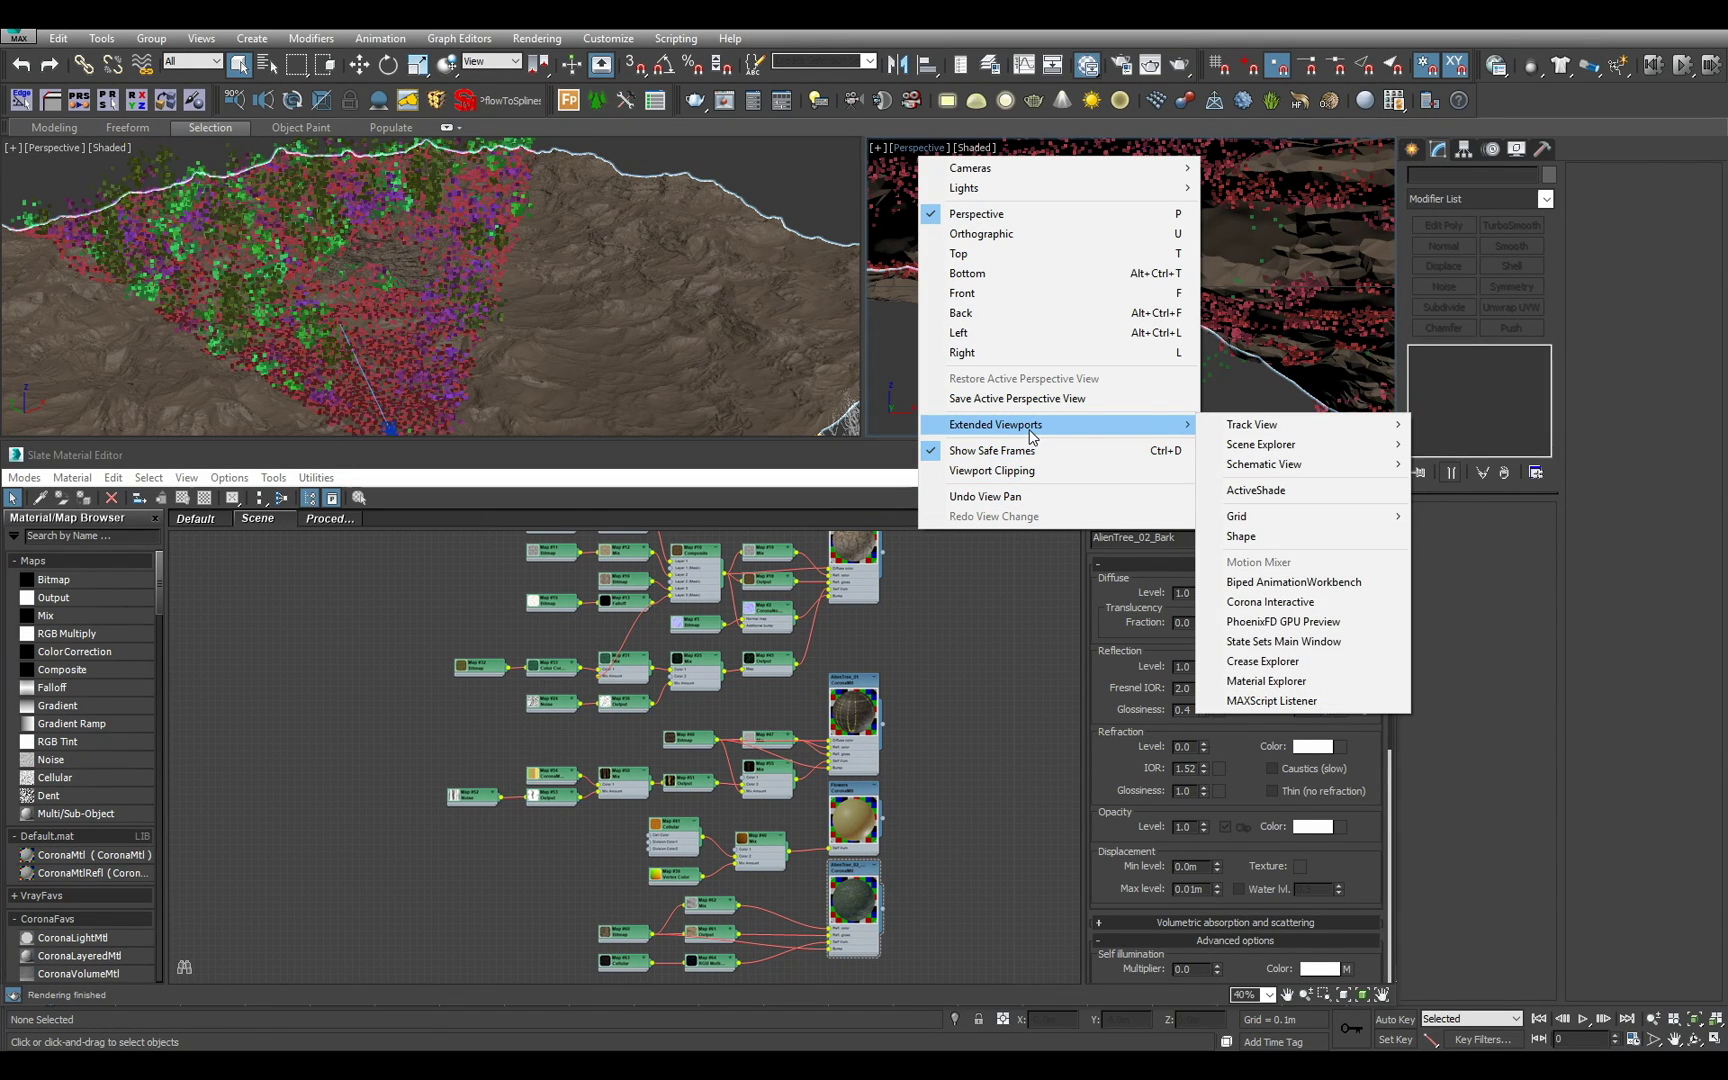
left_click(1270, 601)
left_click(1149, 354)
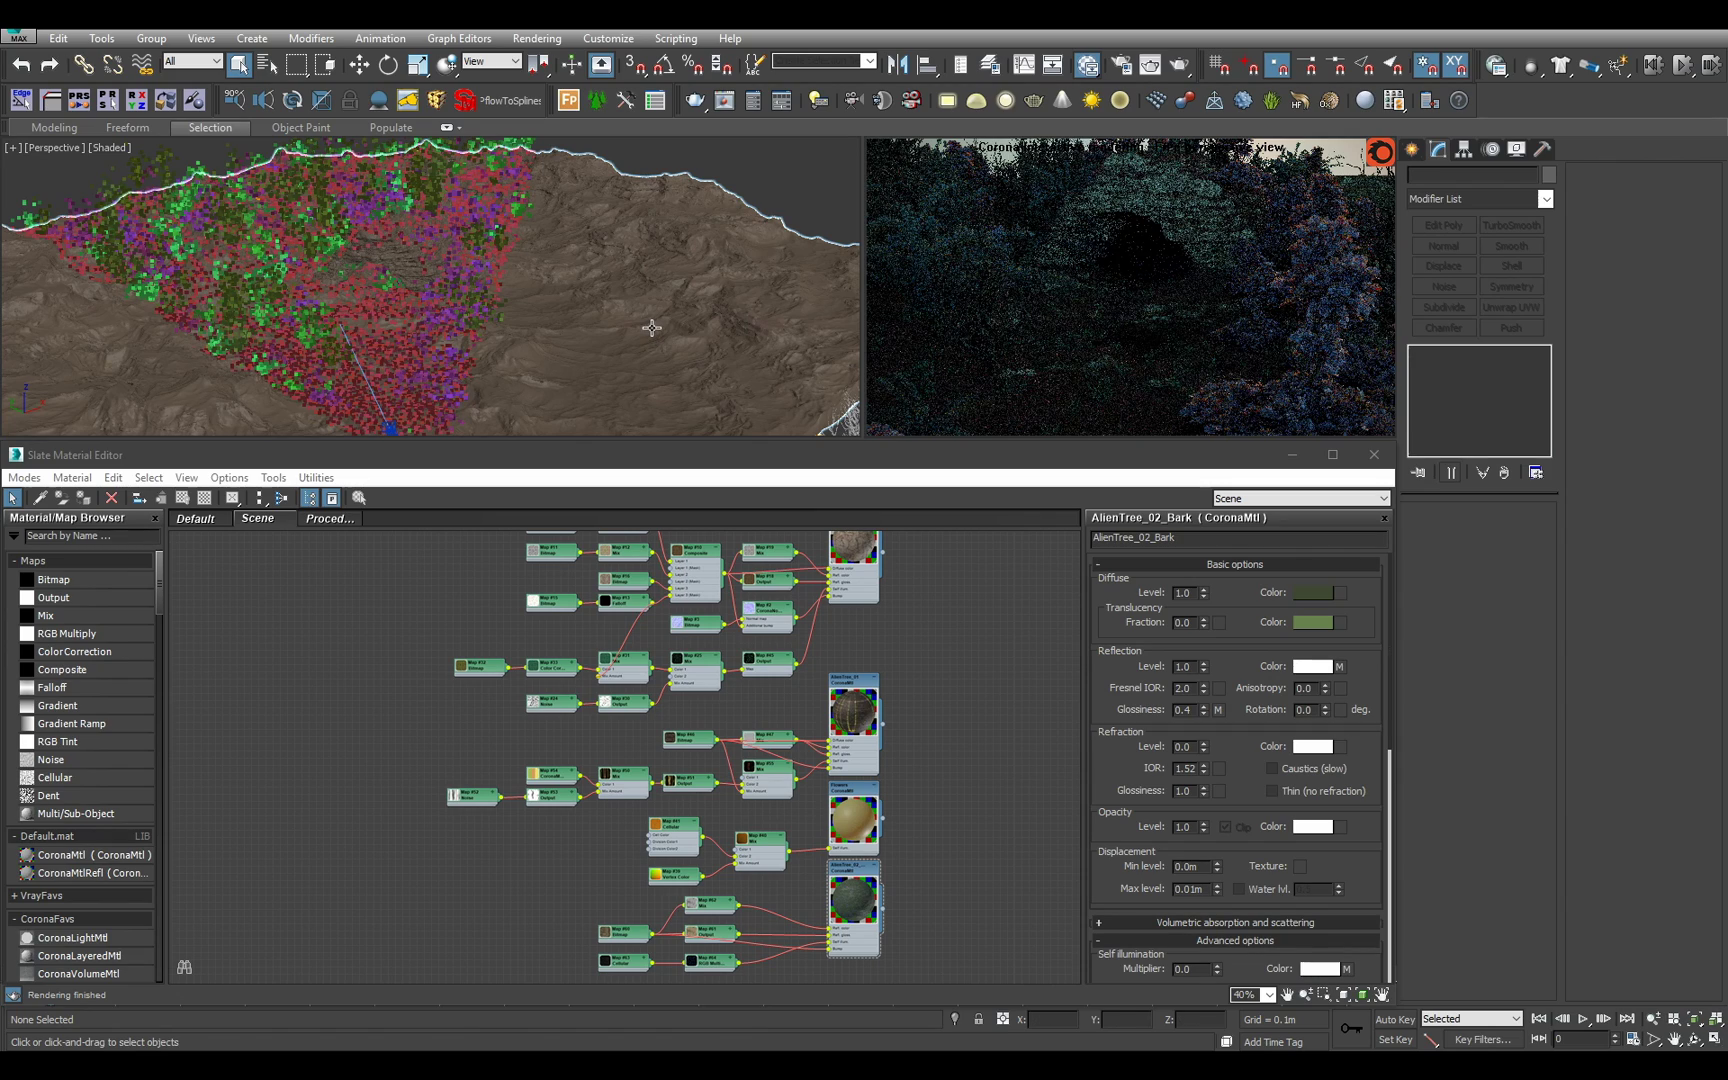
View the whole terrain in the interactive render, ending on the Camera view.
scroll(584, 305, "down", 10)
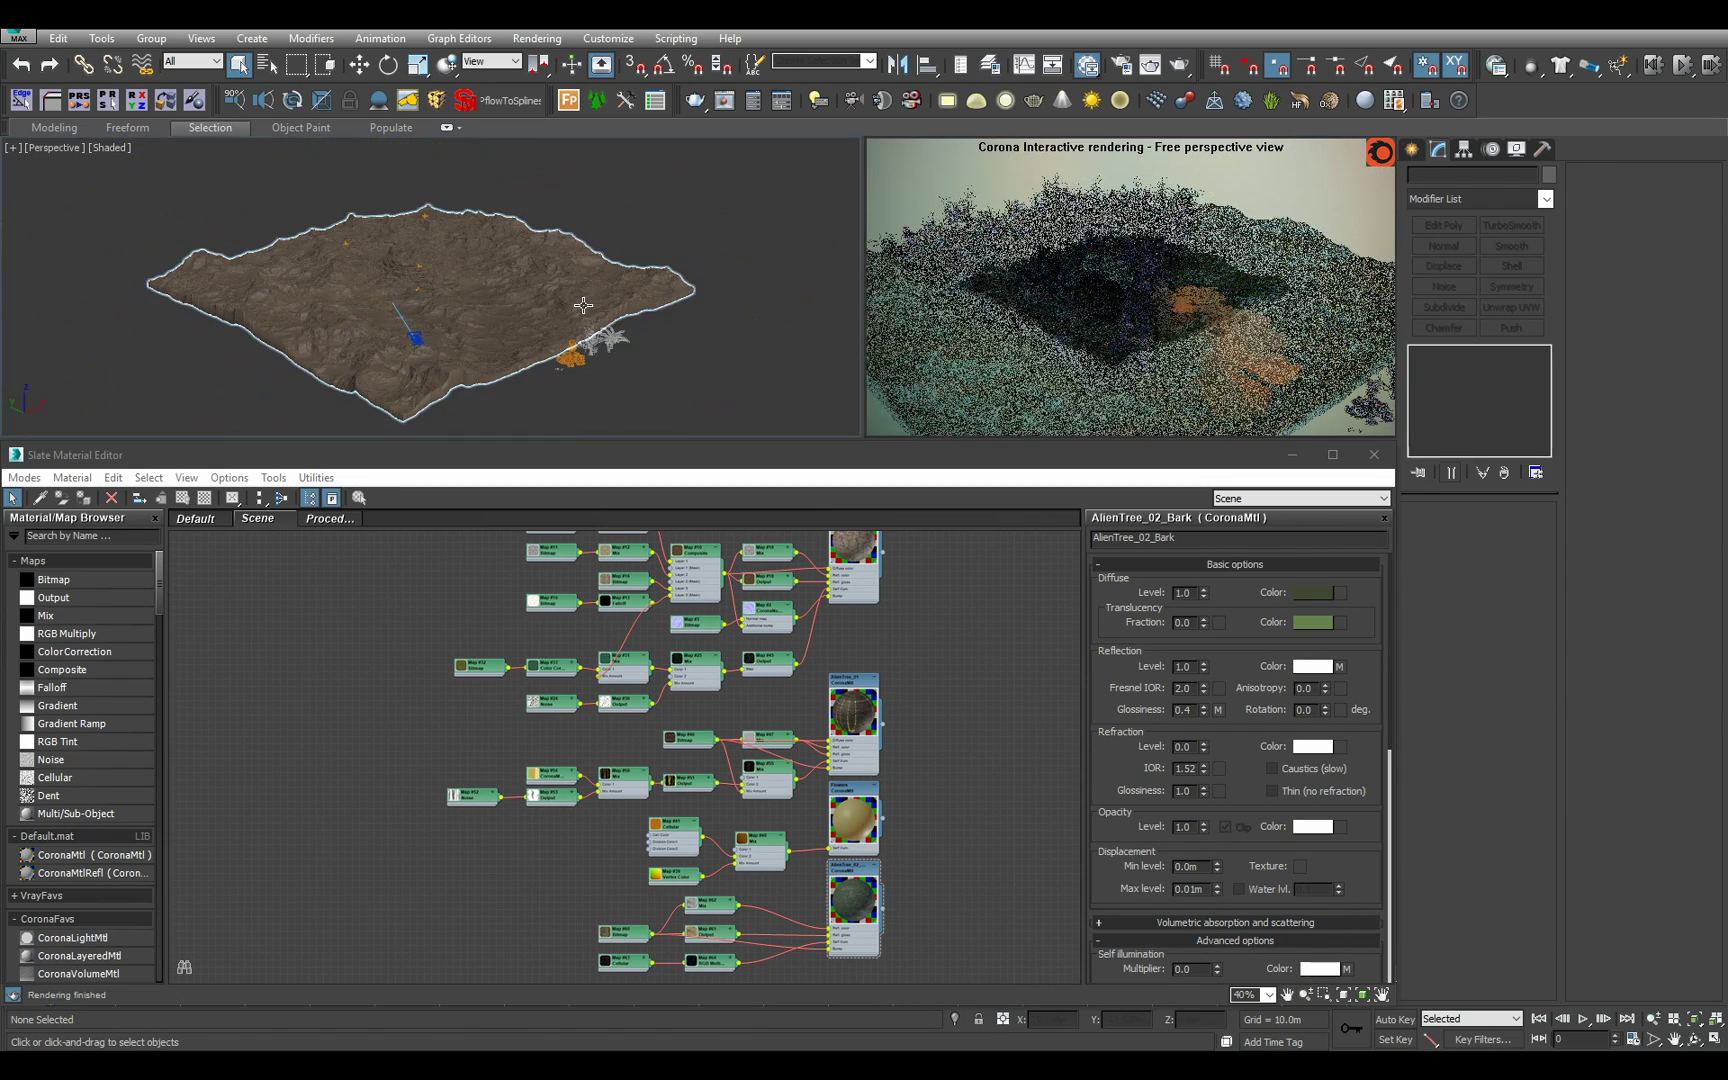
scroll(584, 305, "up", 10)
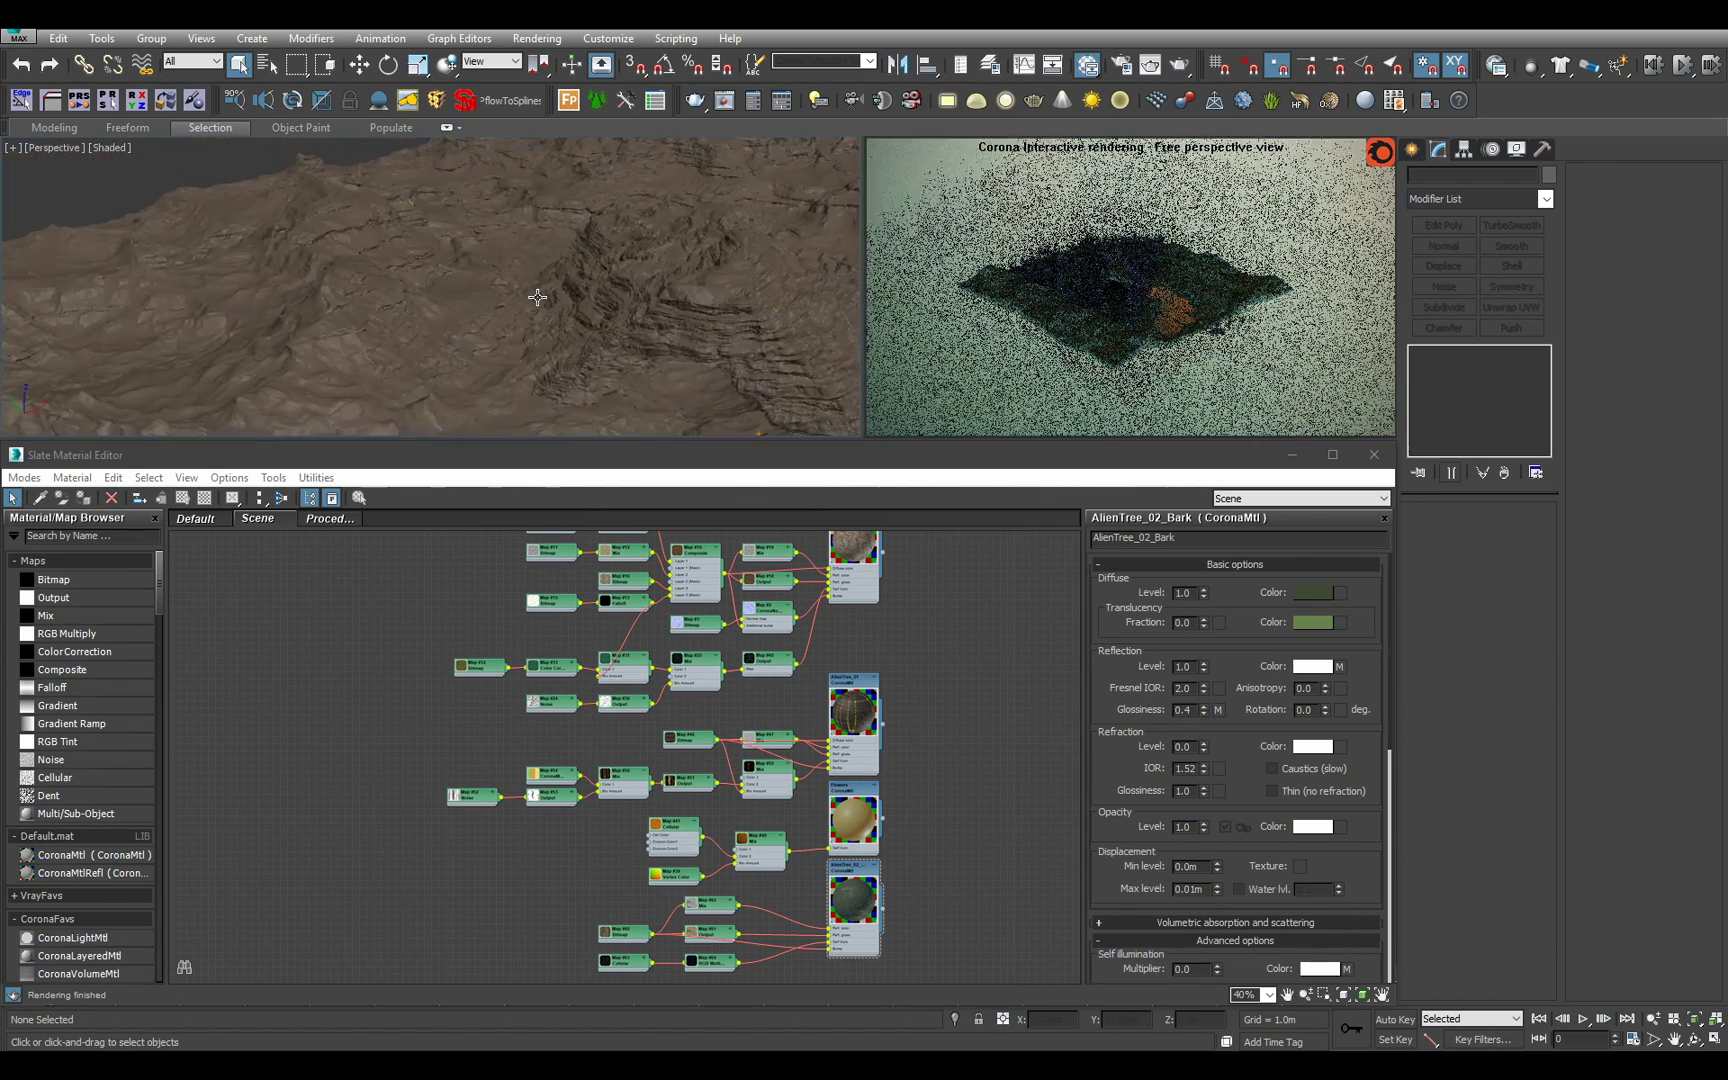
key("c")
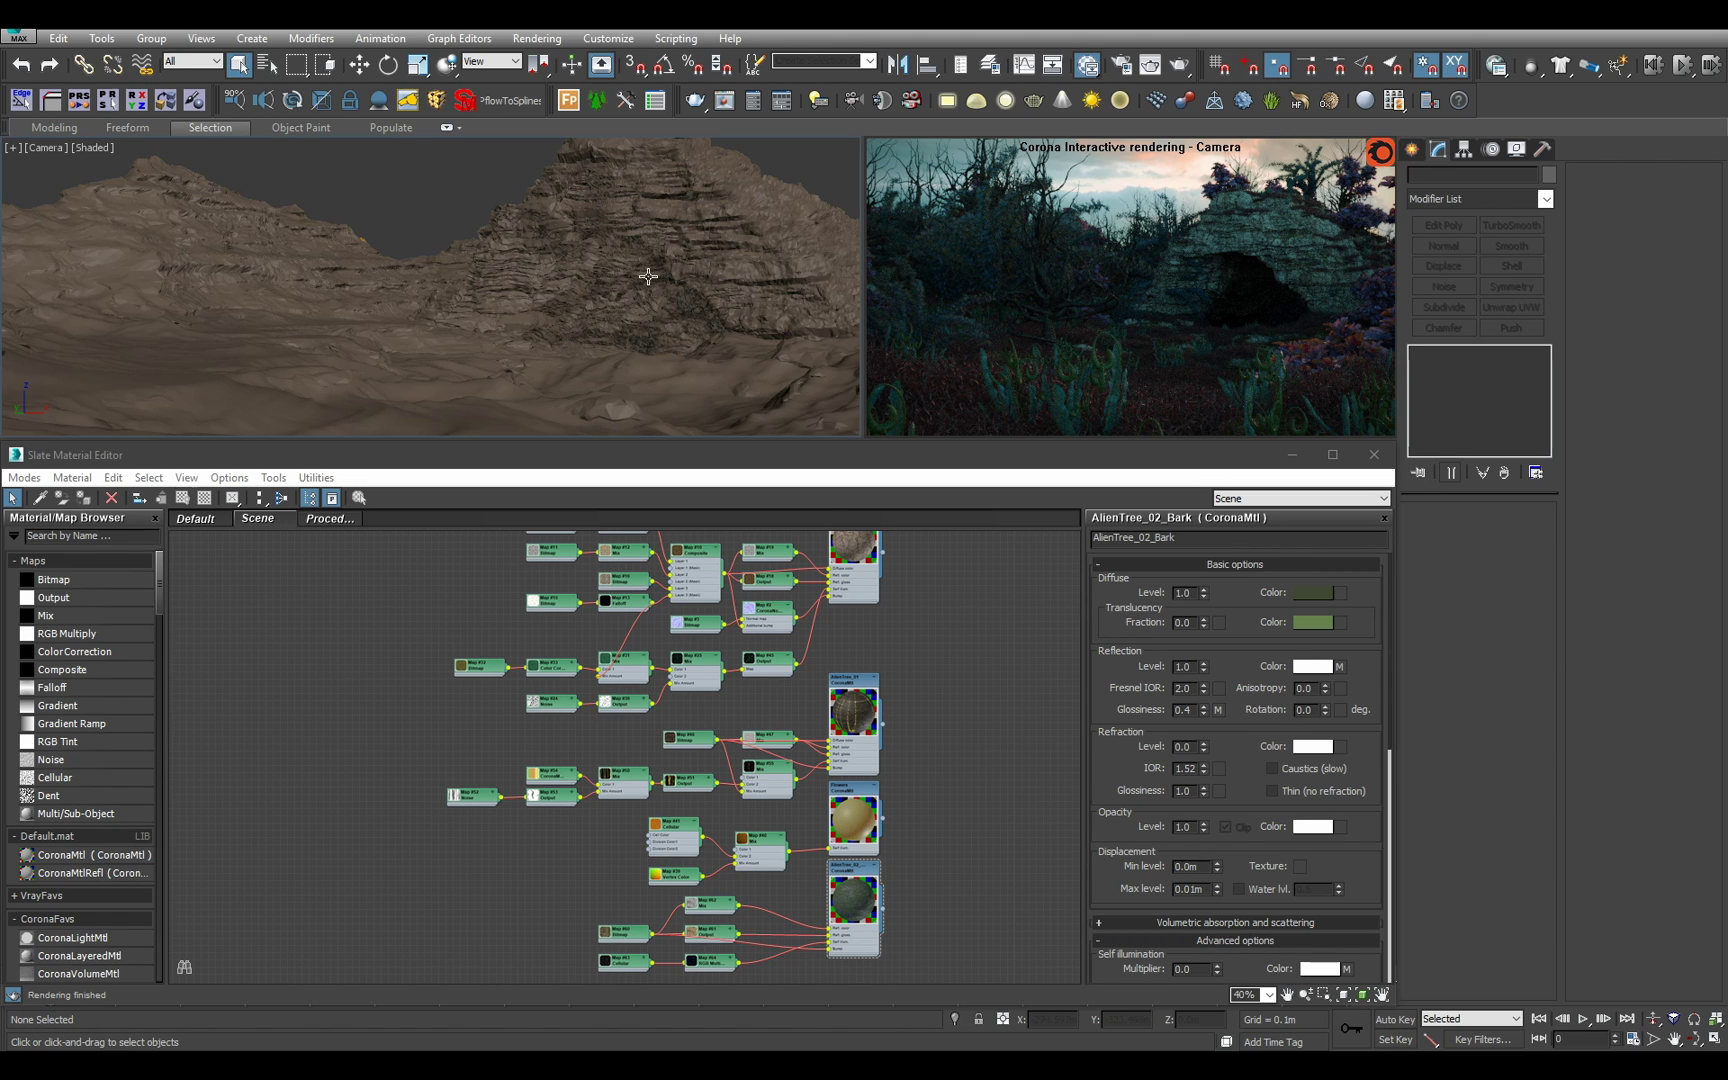
Create a targeted CoronaSun above the terrain with its target placed near the middle of the landscape.
key("p")
key("z")
middle_click_drag(641, 275, 679, 332, "alt")
scroll(679, 332, "down", 2)
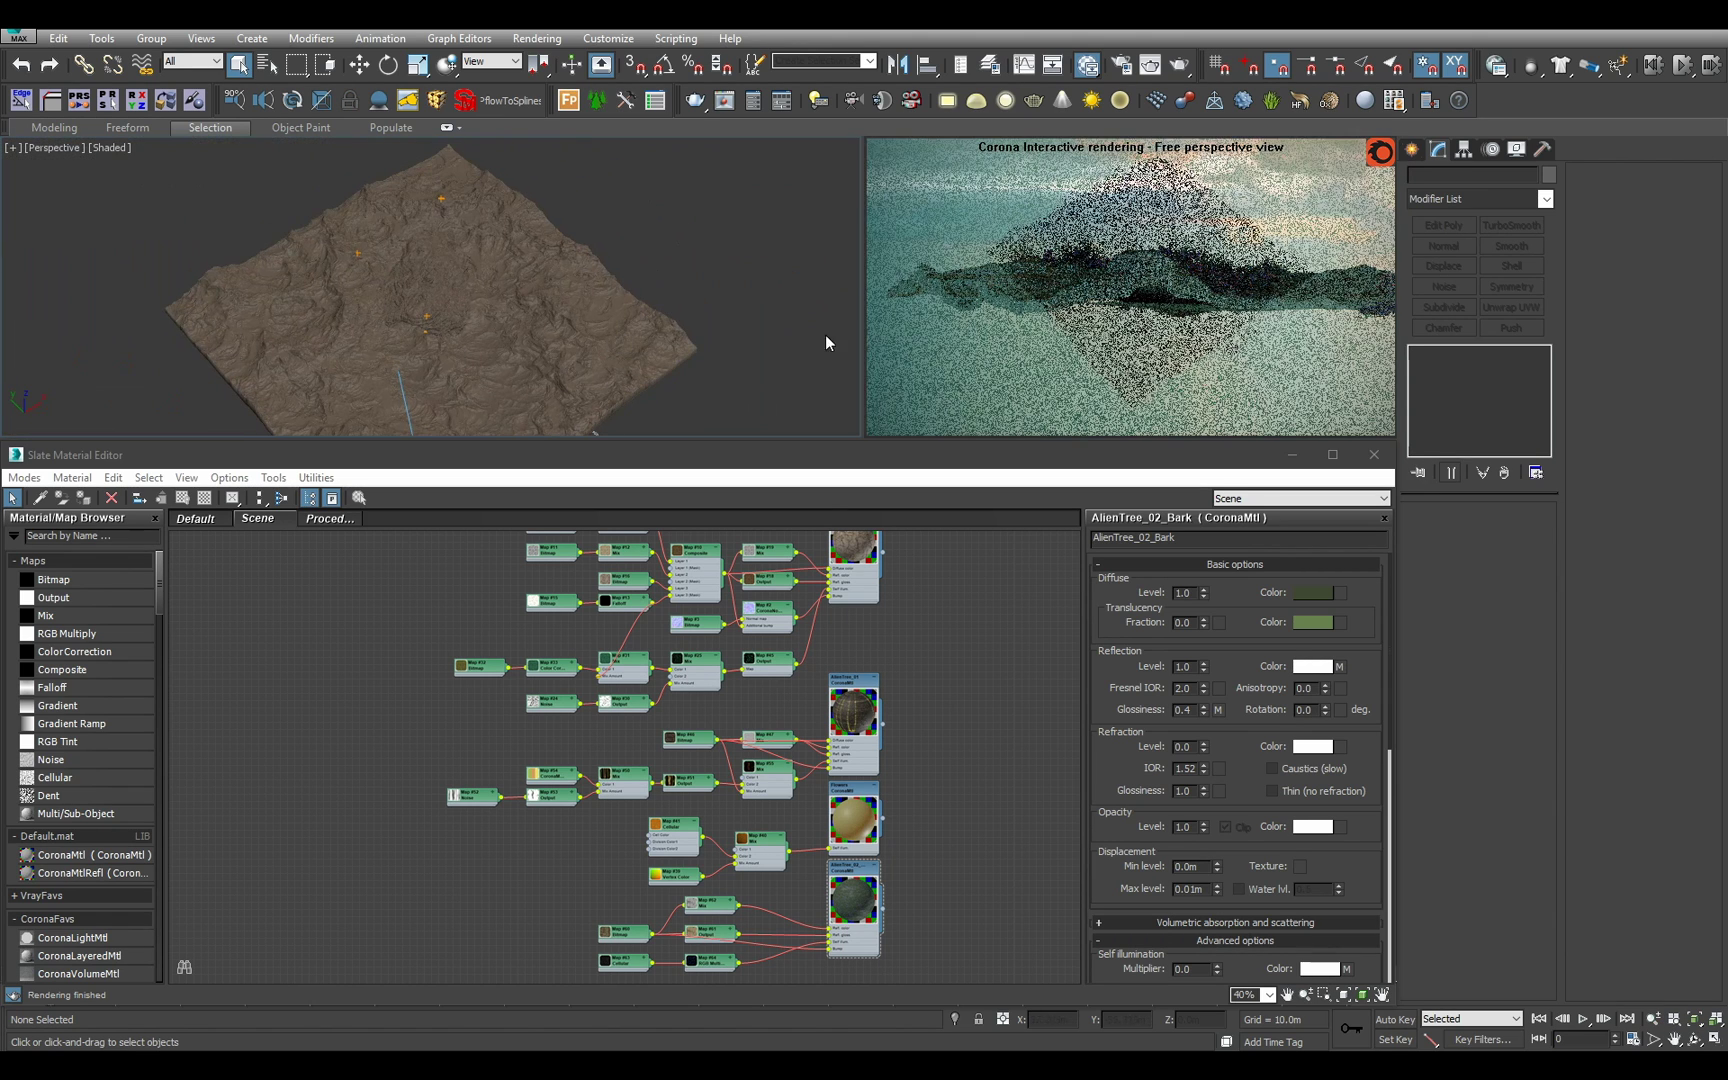
left_click(1411, 149)
left_click(1461, 178)
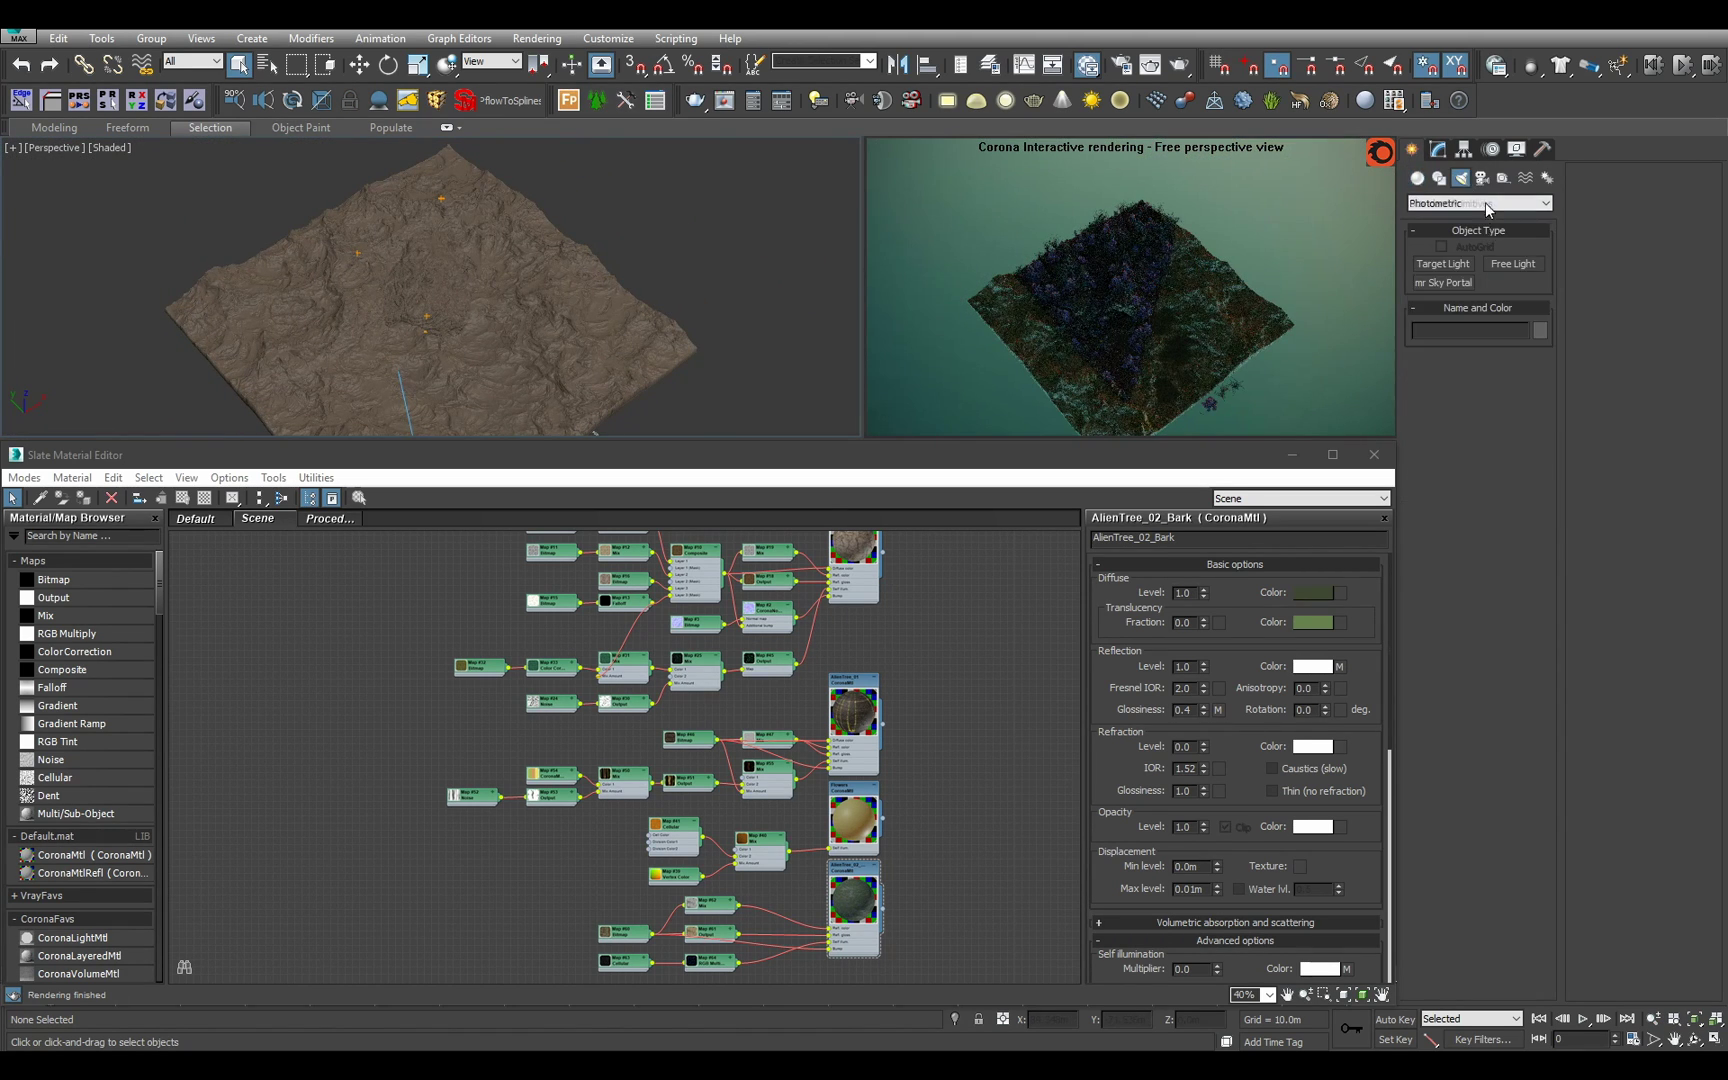
left_click(1478, 203)
left_click(1465, 241)
left_click(1514, 265)
middle_click_drag(677, 271, 671, 339)
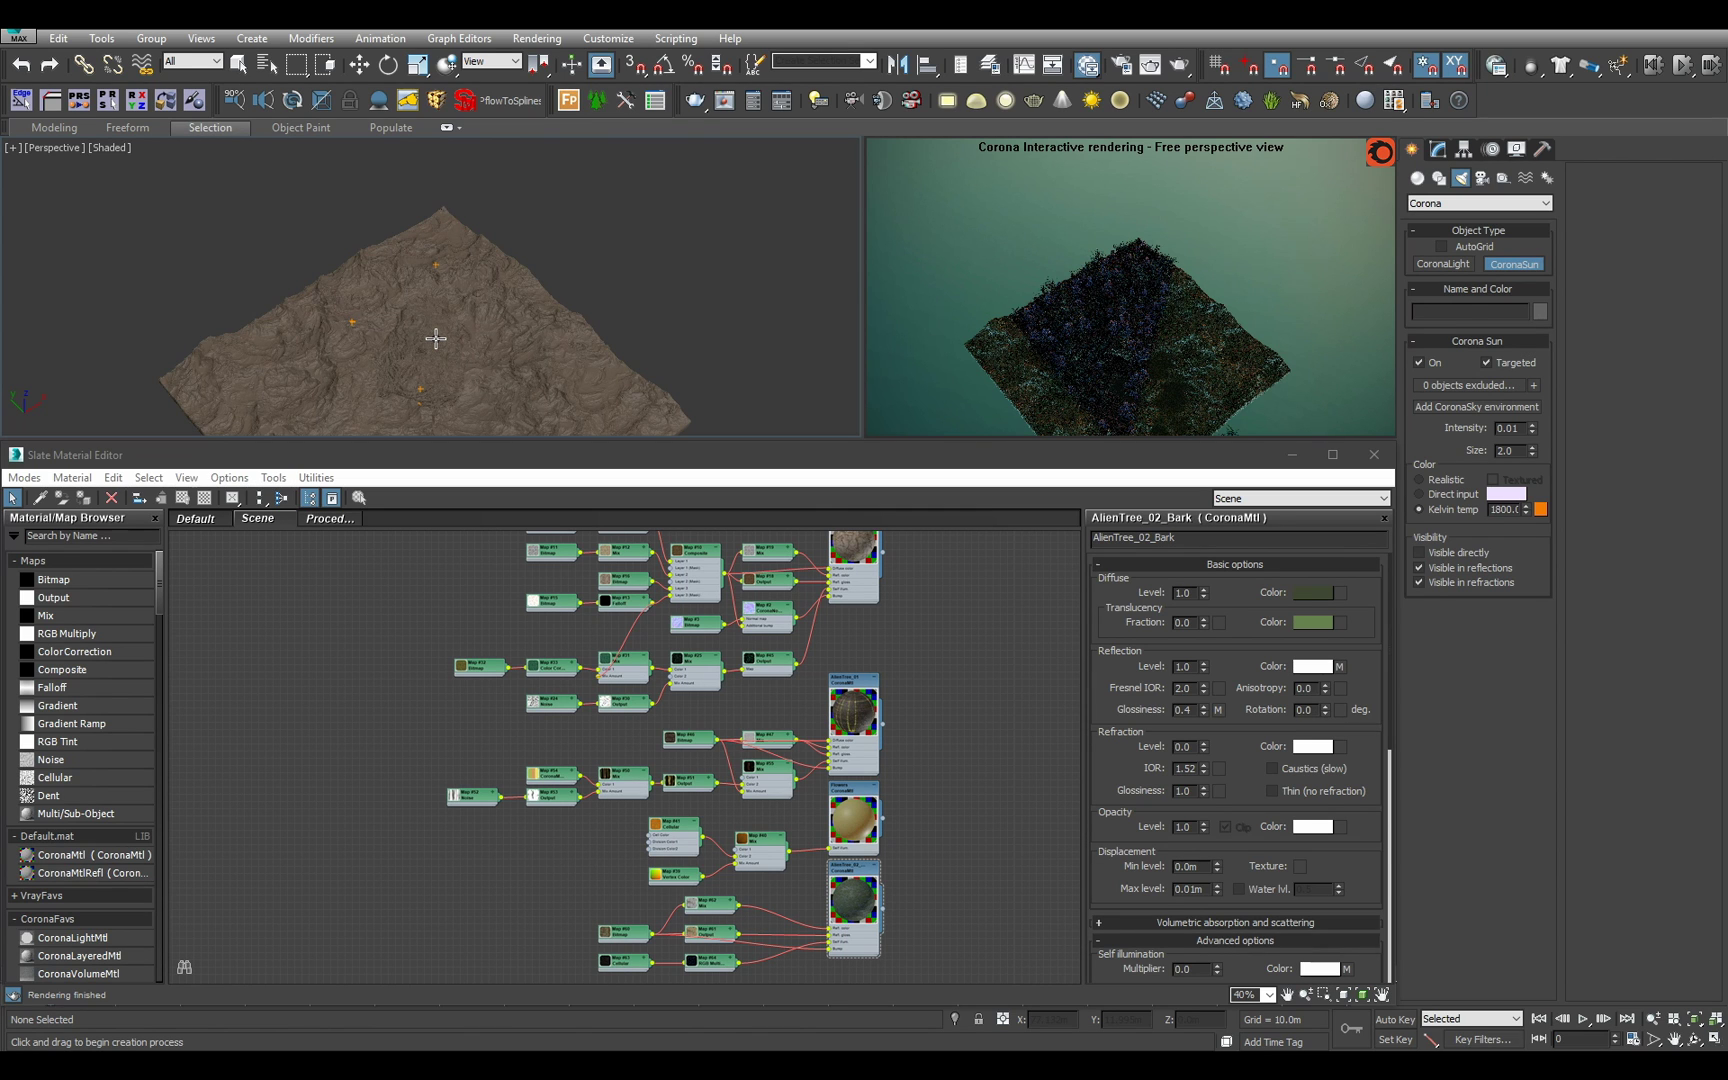
left_click_drag(436, 339, 445, 289)
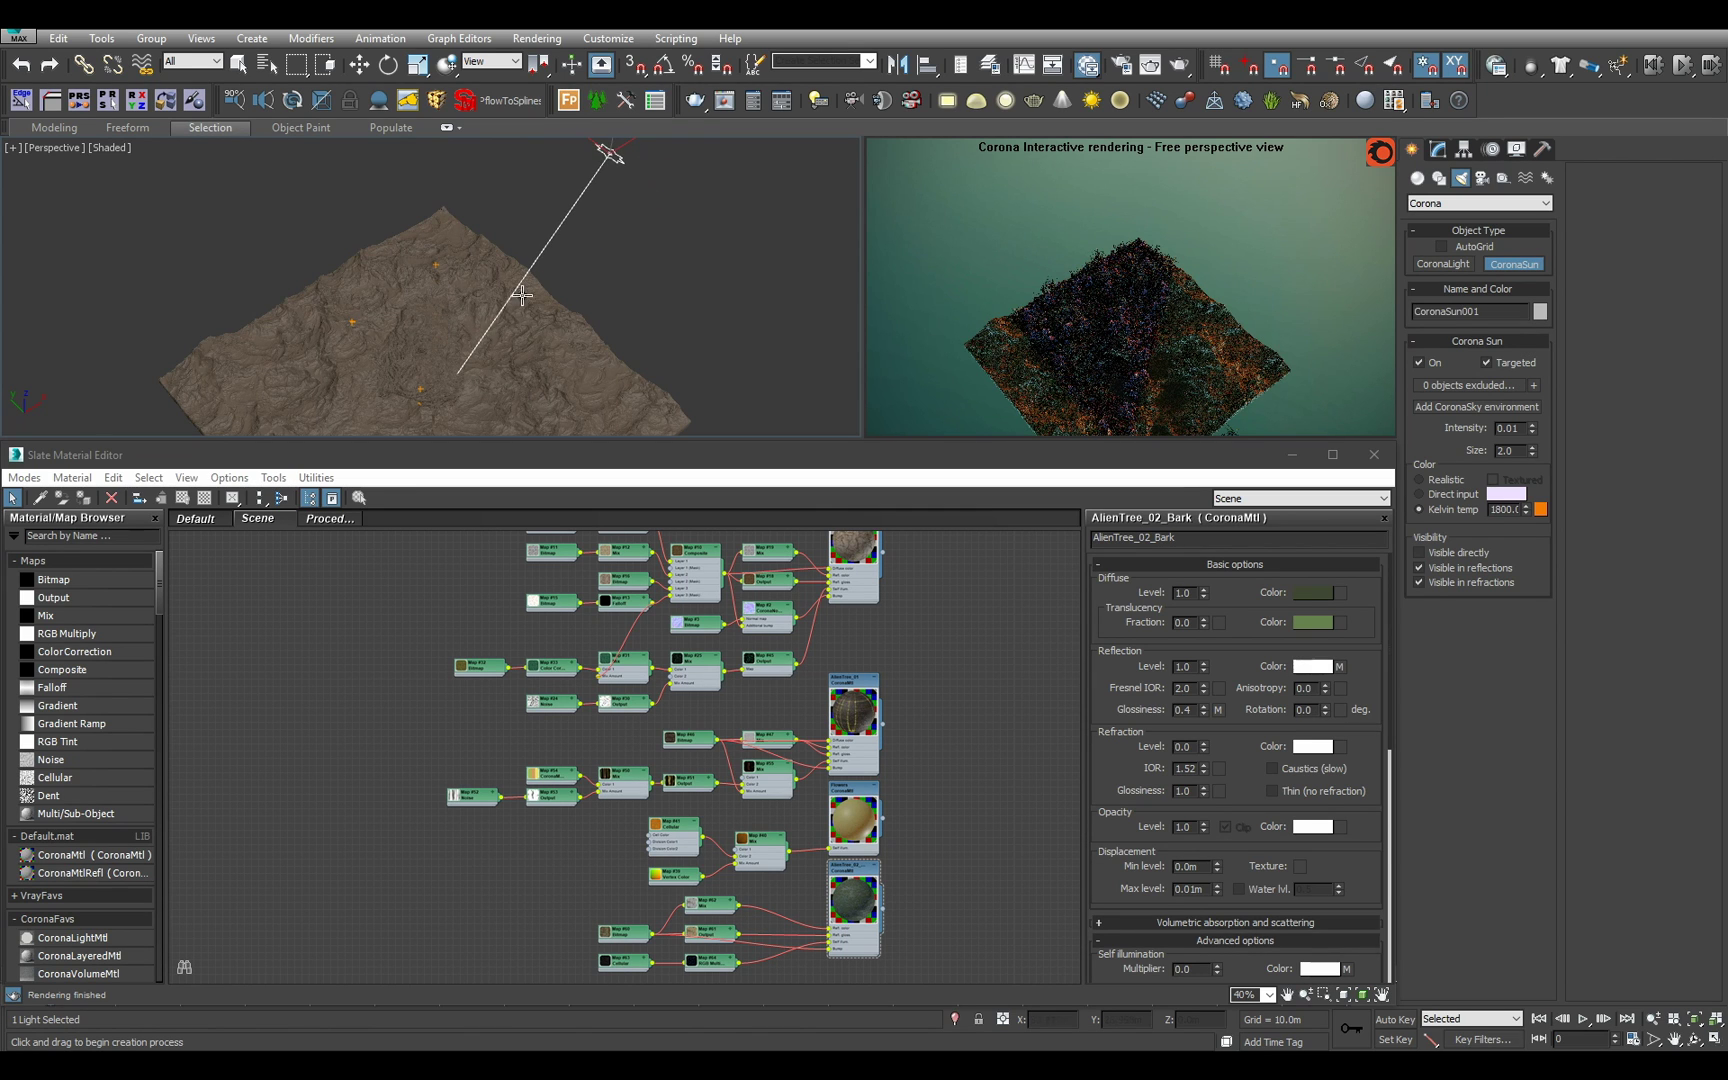
right_click(600, 282)
Switch the sun's colour mode to Direct input and set its colour to RGB 208, 191, 255 with hue 181.
mouse_move(625, 278)
middle_mouse_down("alt")
mouse_move(637, 255)
mouse_move(609, 273)
middle_mouse_up("alt")
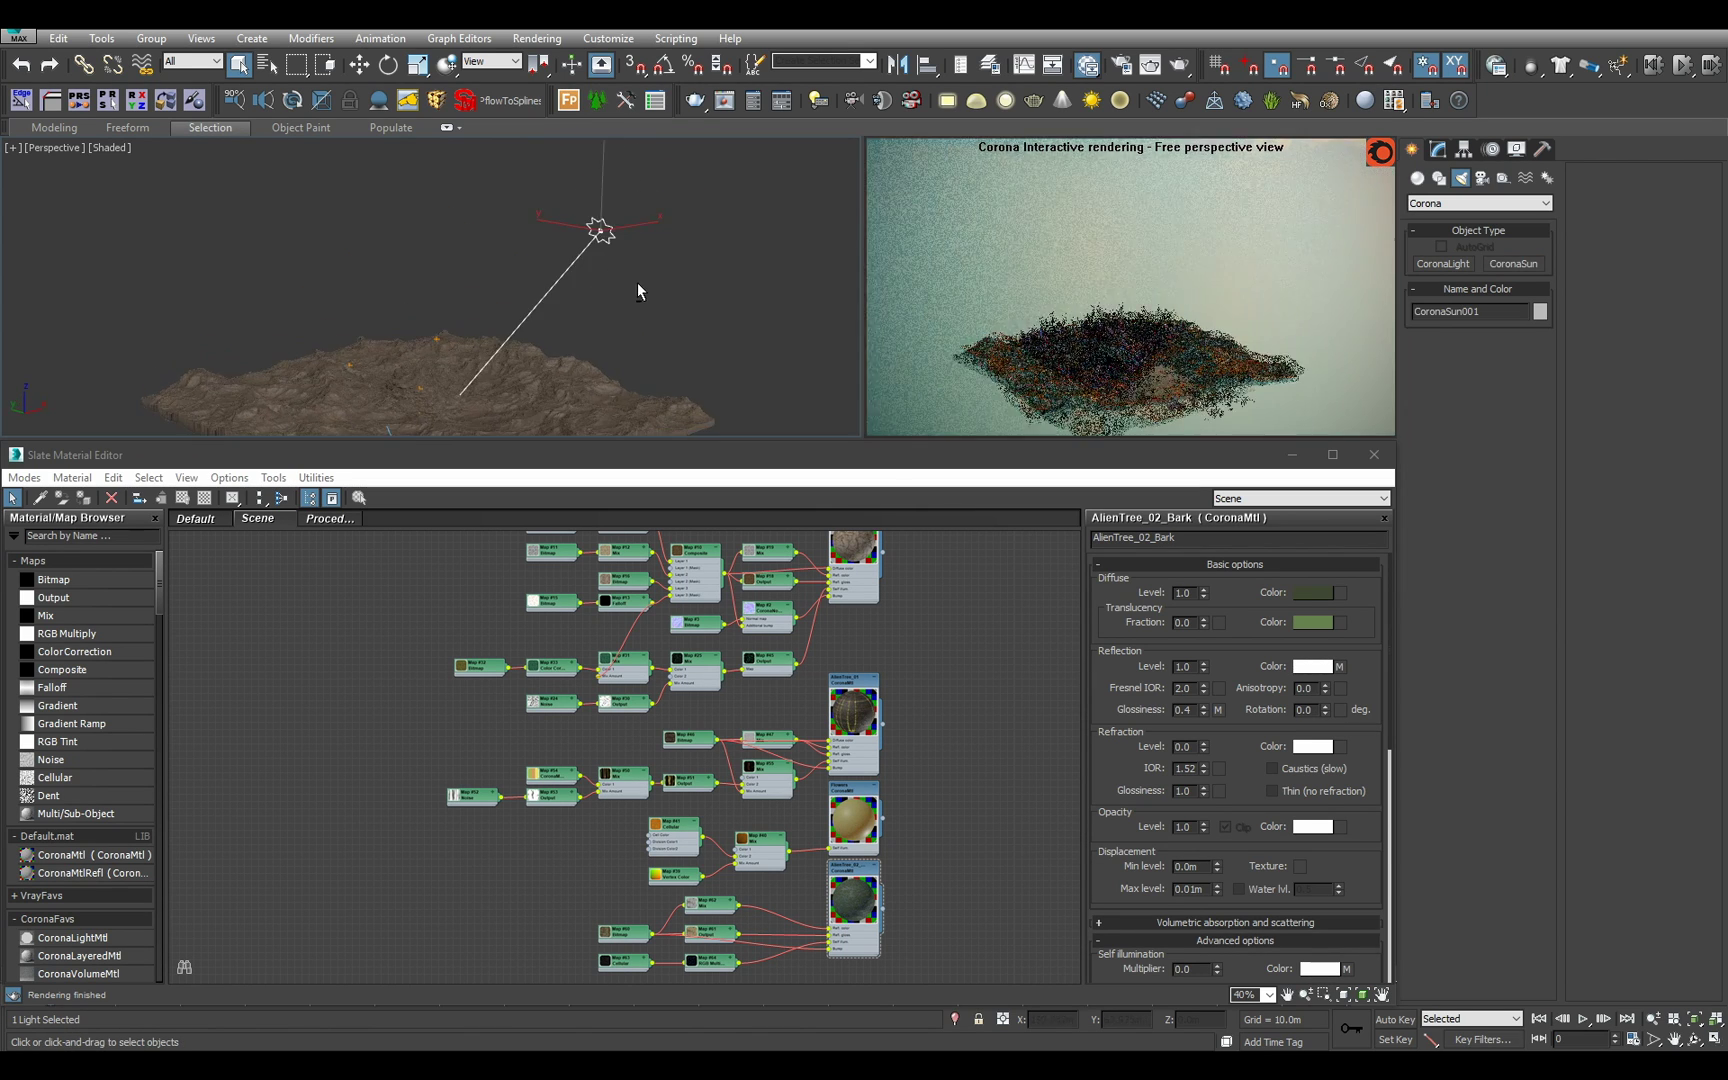
middle_click_drag(732, 281, 620, 308, "alt")
left_click(1438, 149)
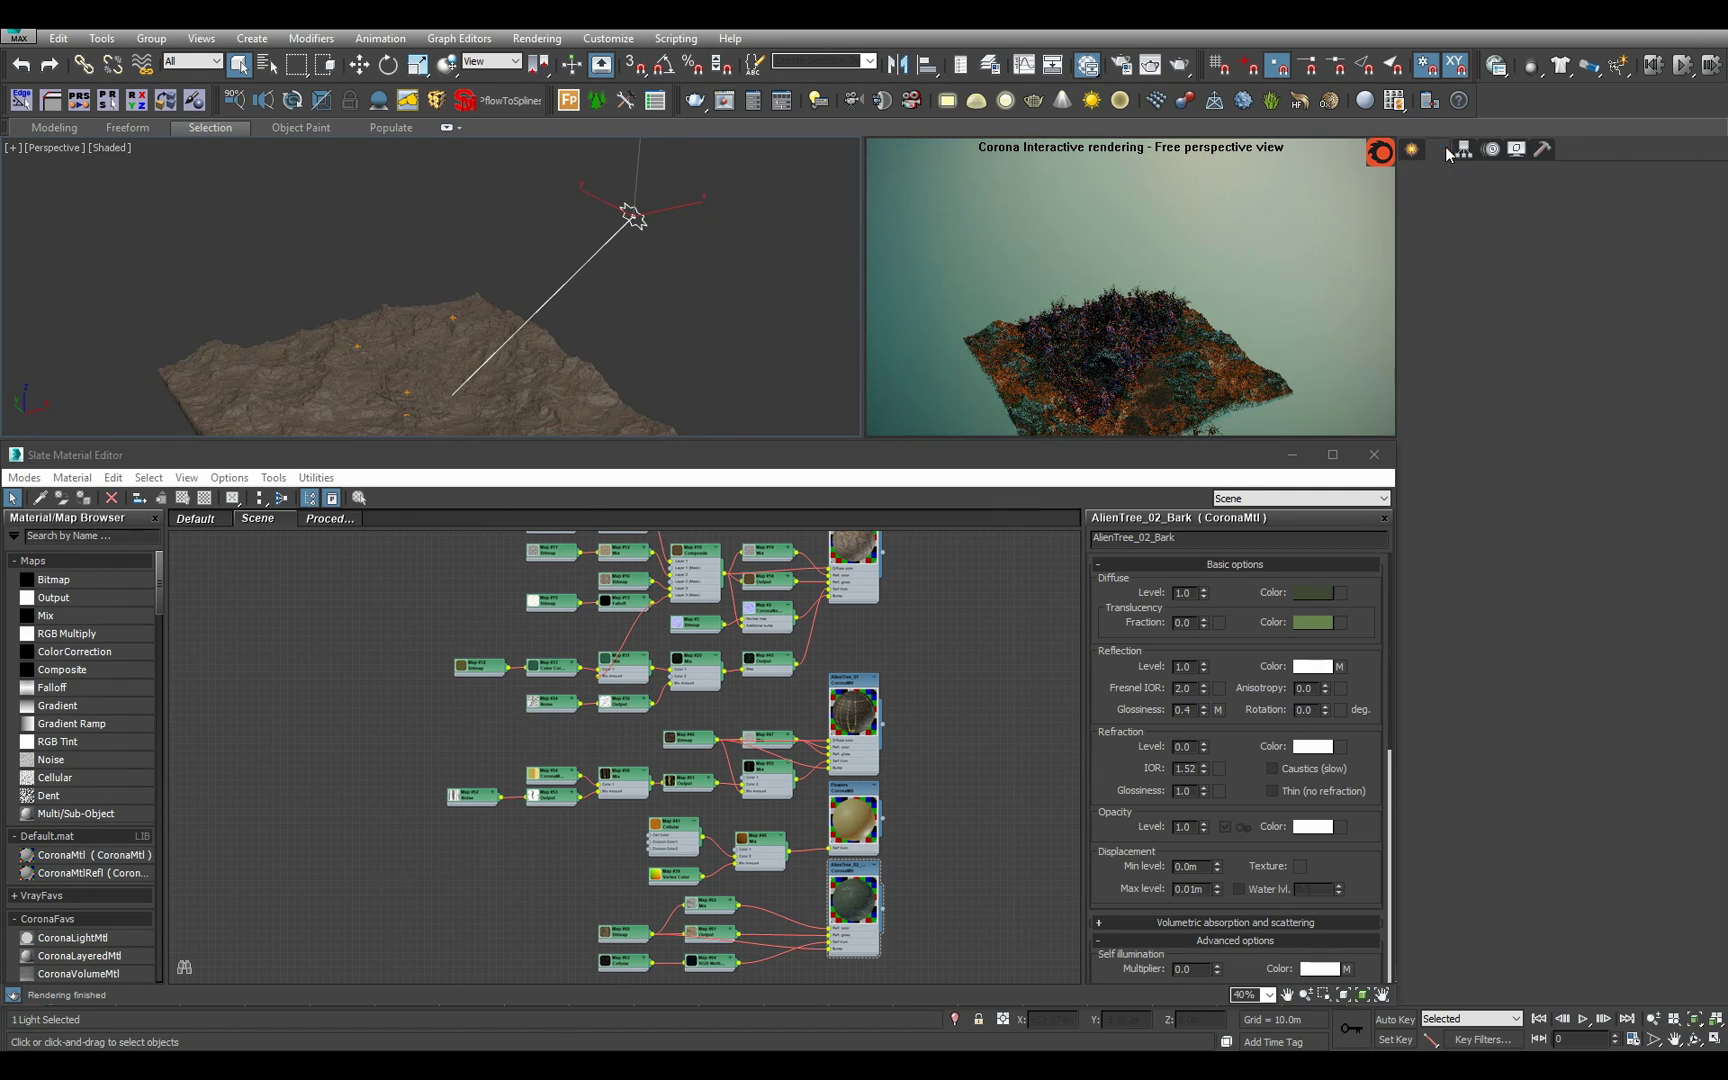
left_click(1454, 669)
left_click(1506, 666)
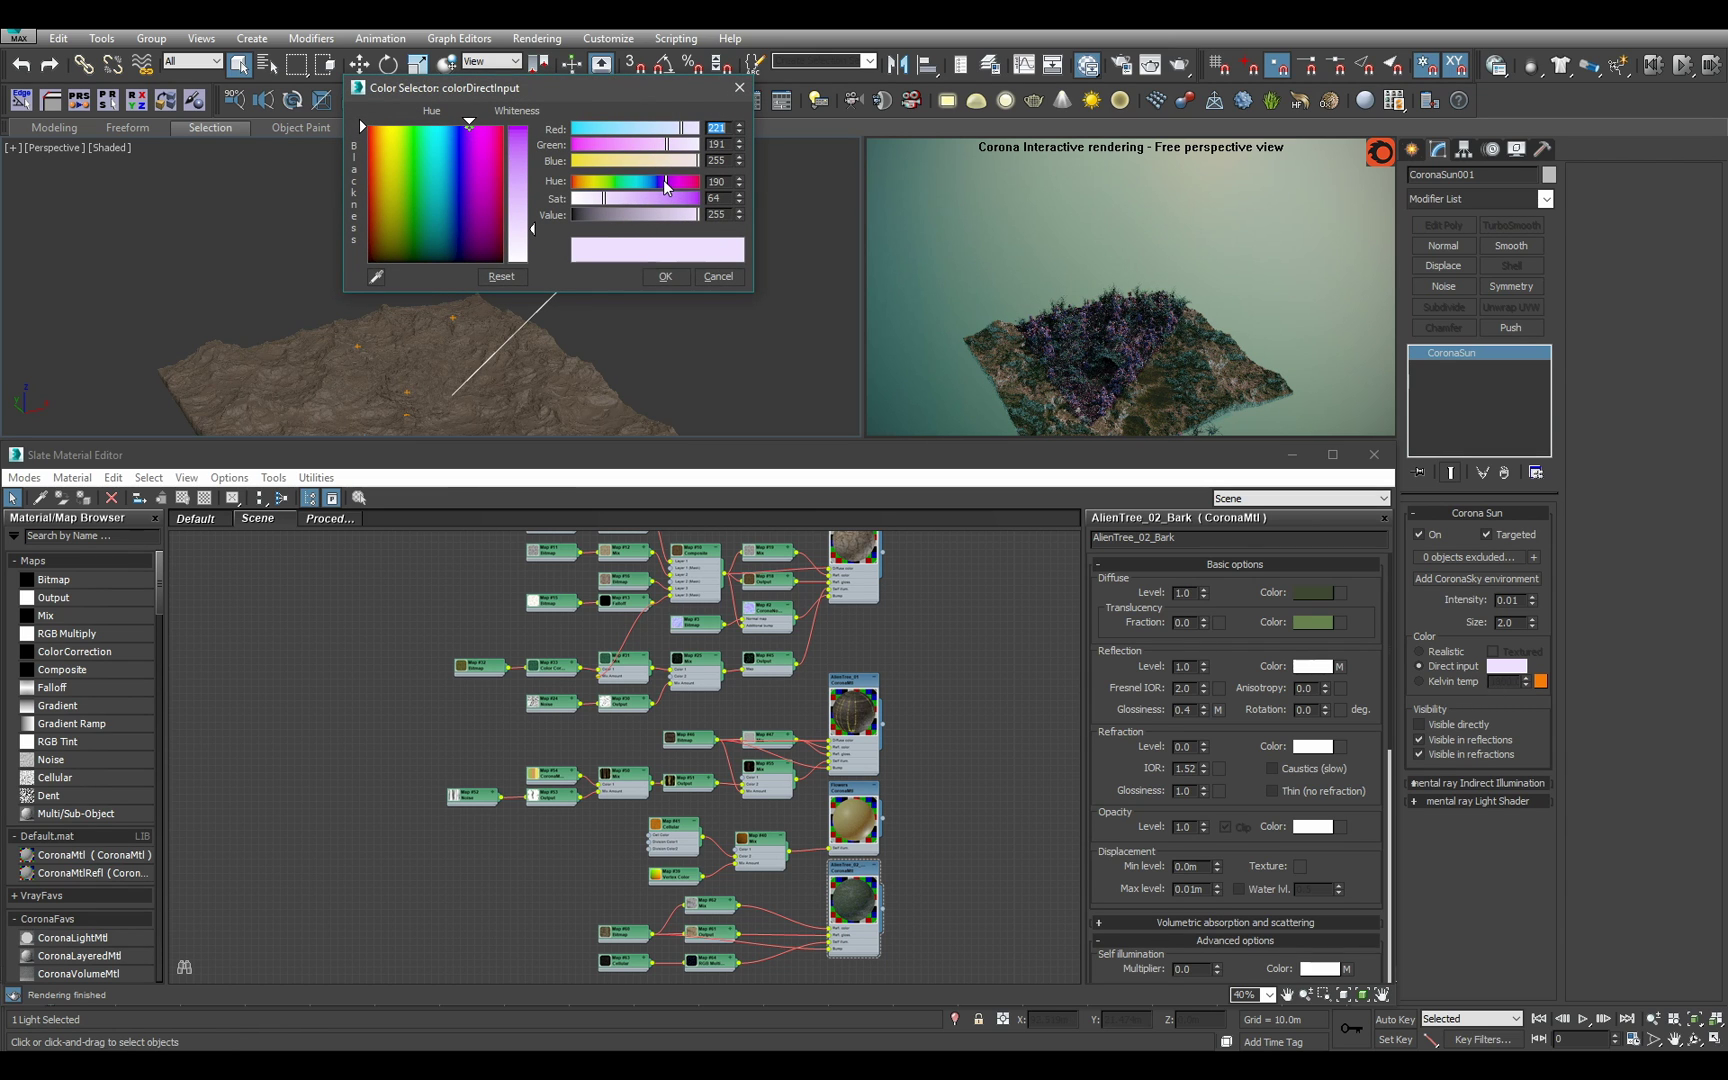
left_click_drag(663, 181, 660, 181)
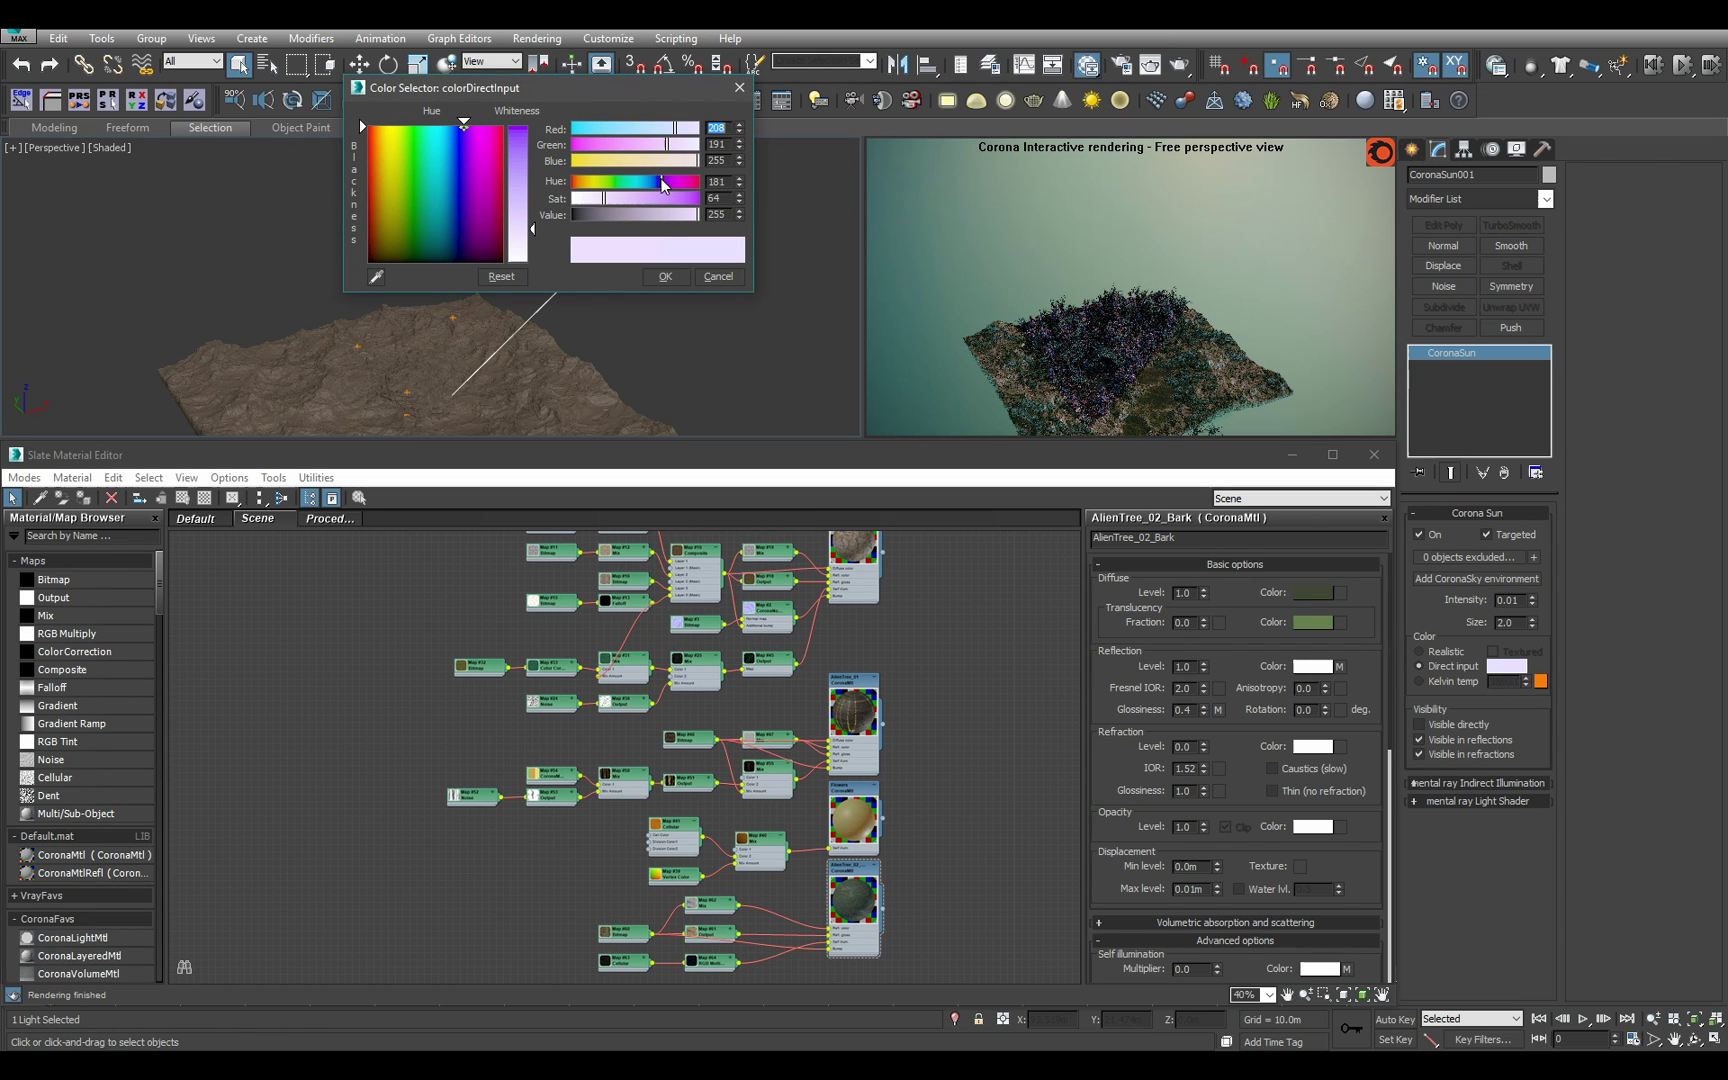
left_click(680, 278)
Examine the sun's size and intensity settings and its effect on the terrain from several angles.
middle_click_drag(717, 288, 602, 270, "alt")
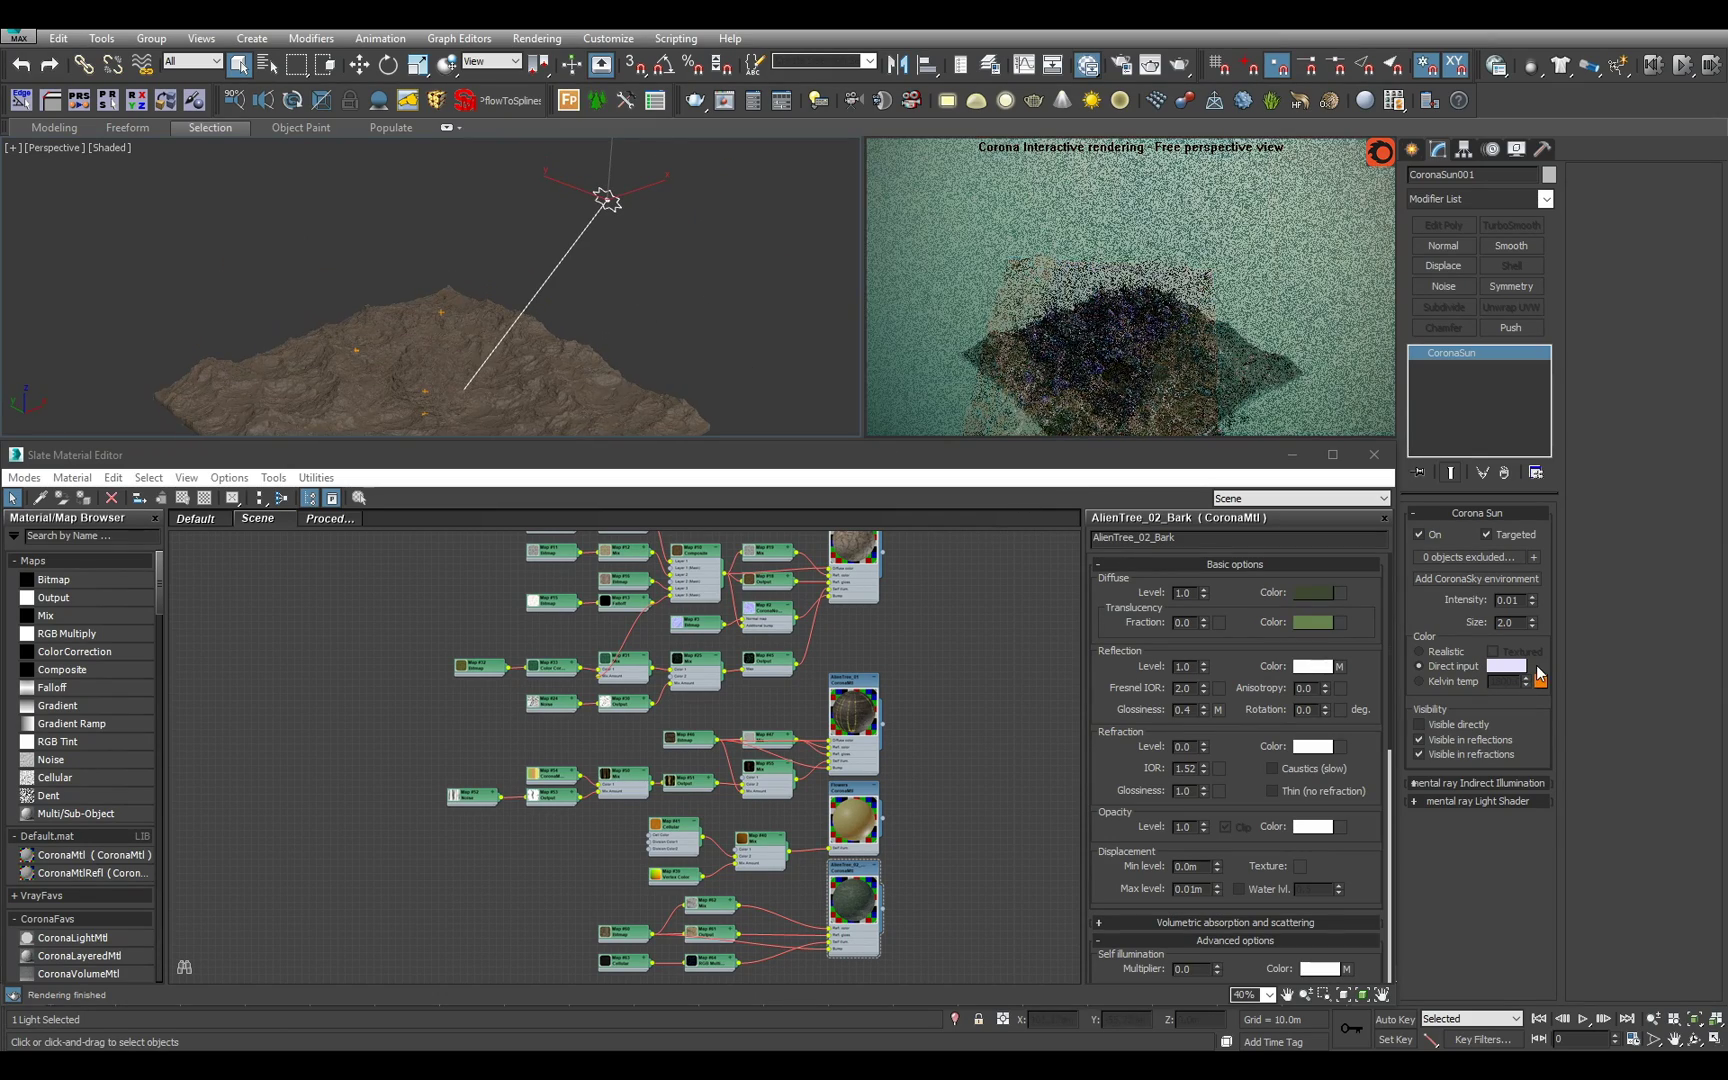
scroll(678, 334, "up", 4)
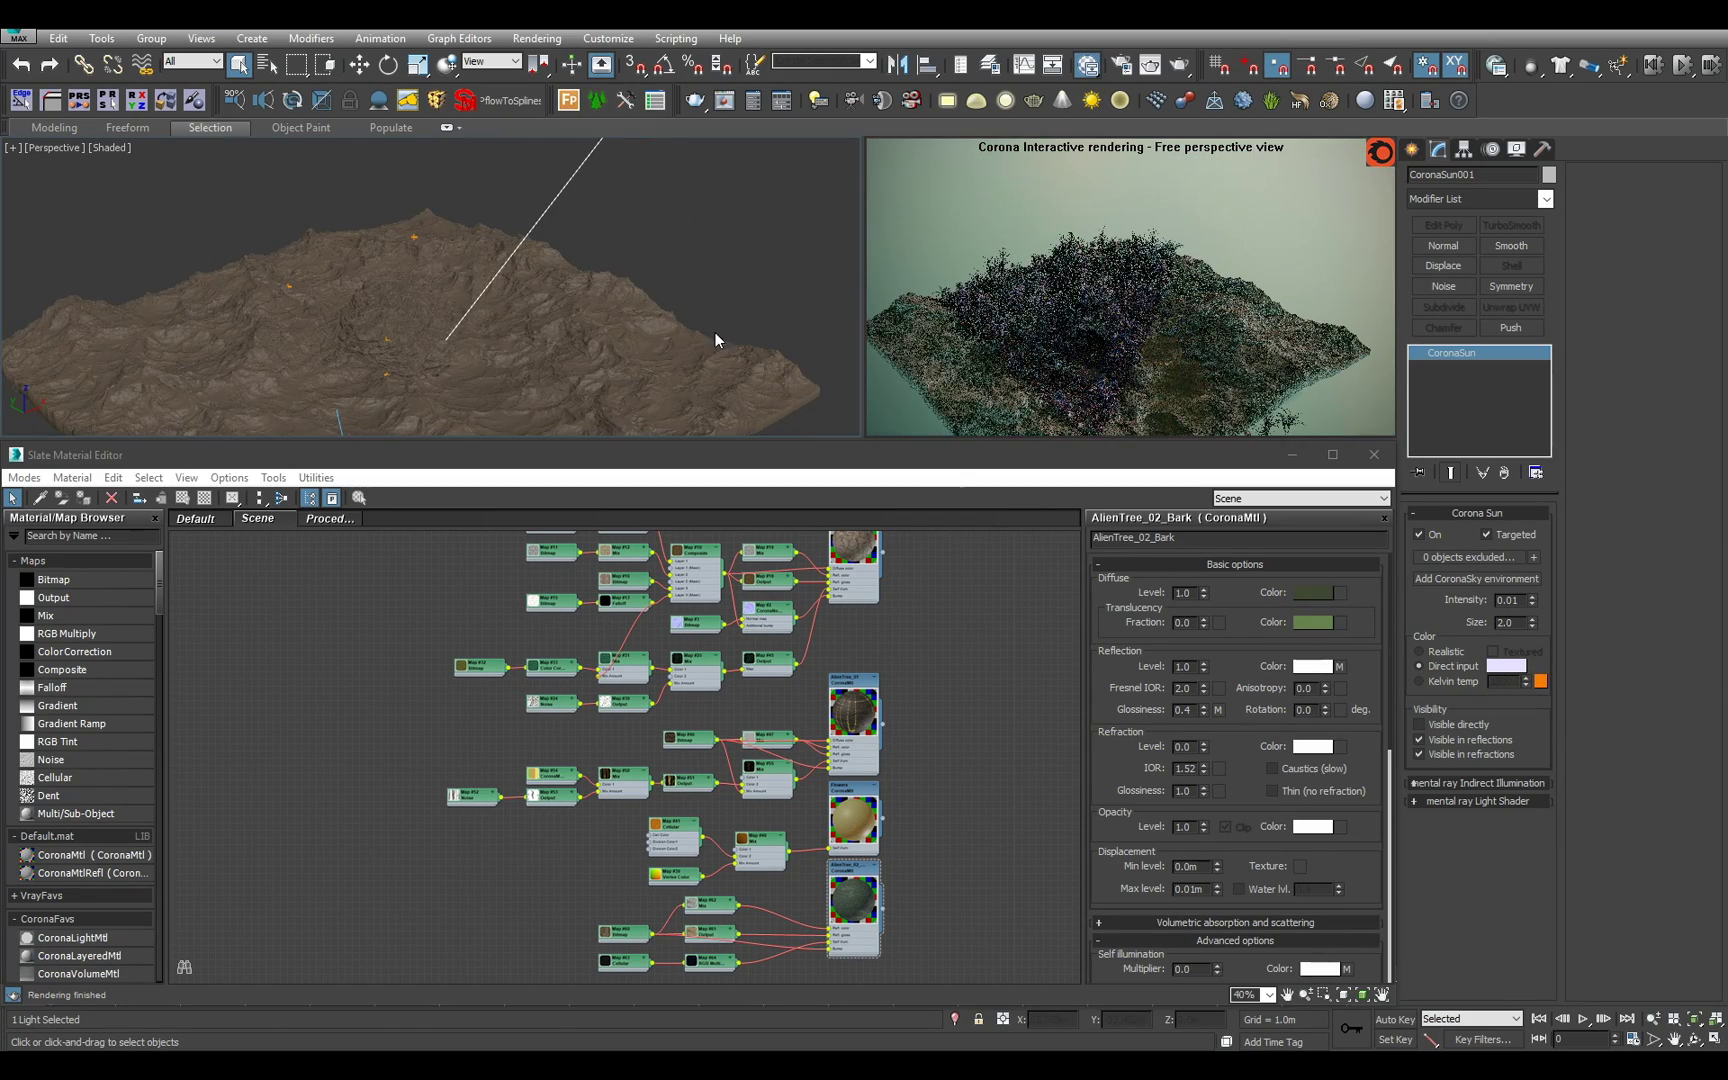
middle_click_drag(642, 278, 683, 255, "alt")
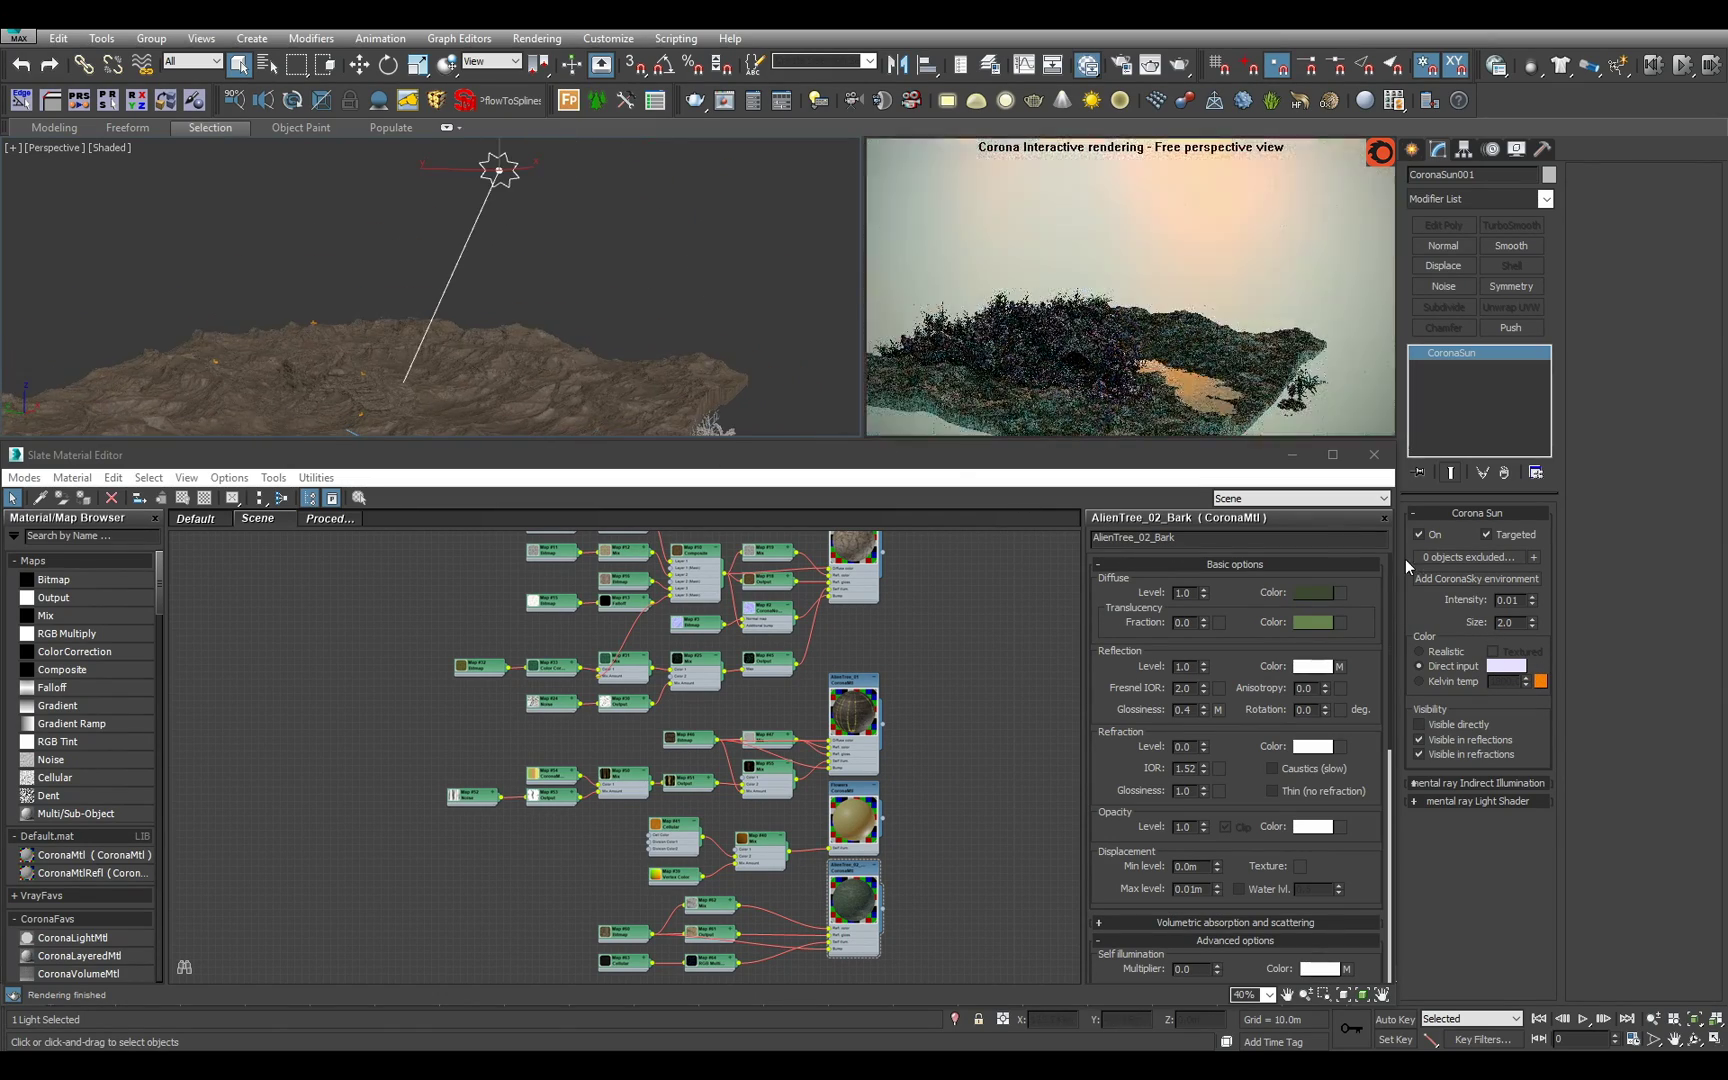
left_click_drag(1512, 625, 1437, 625)
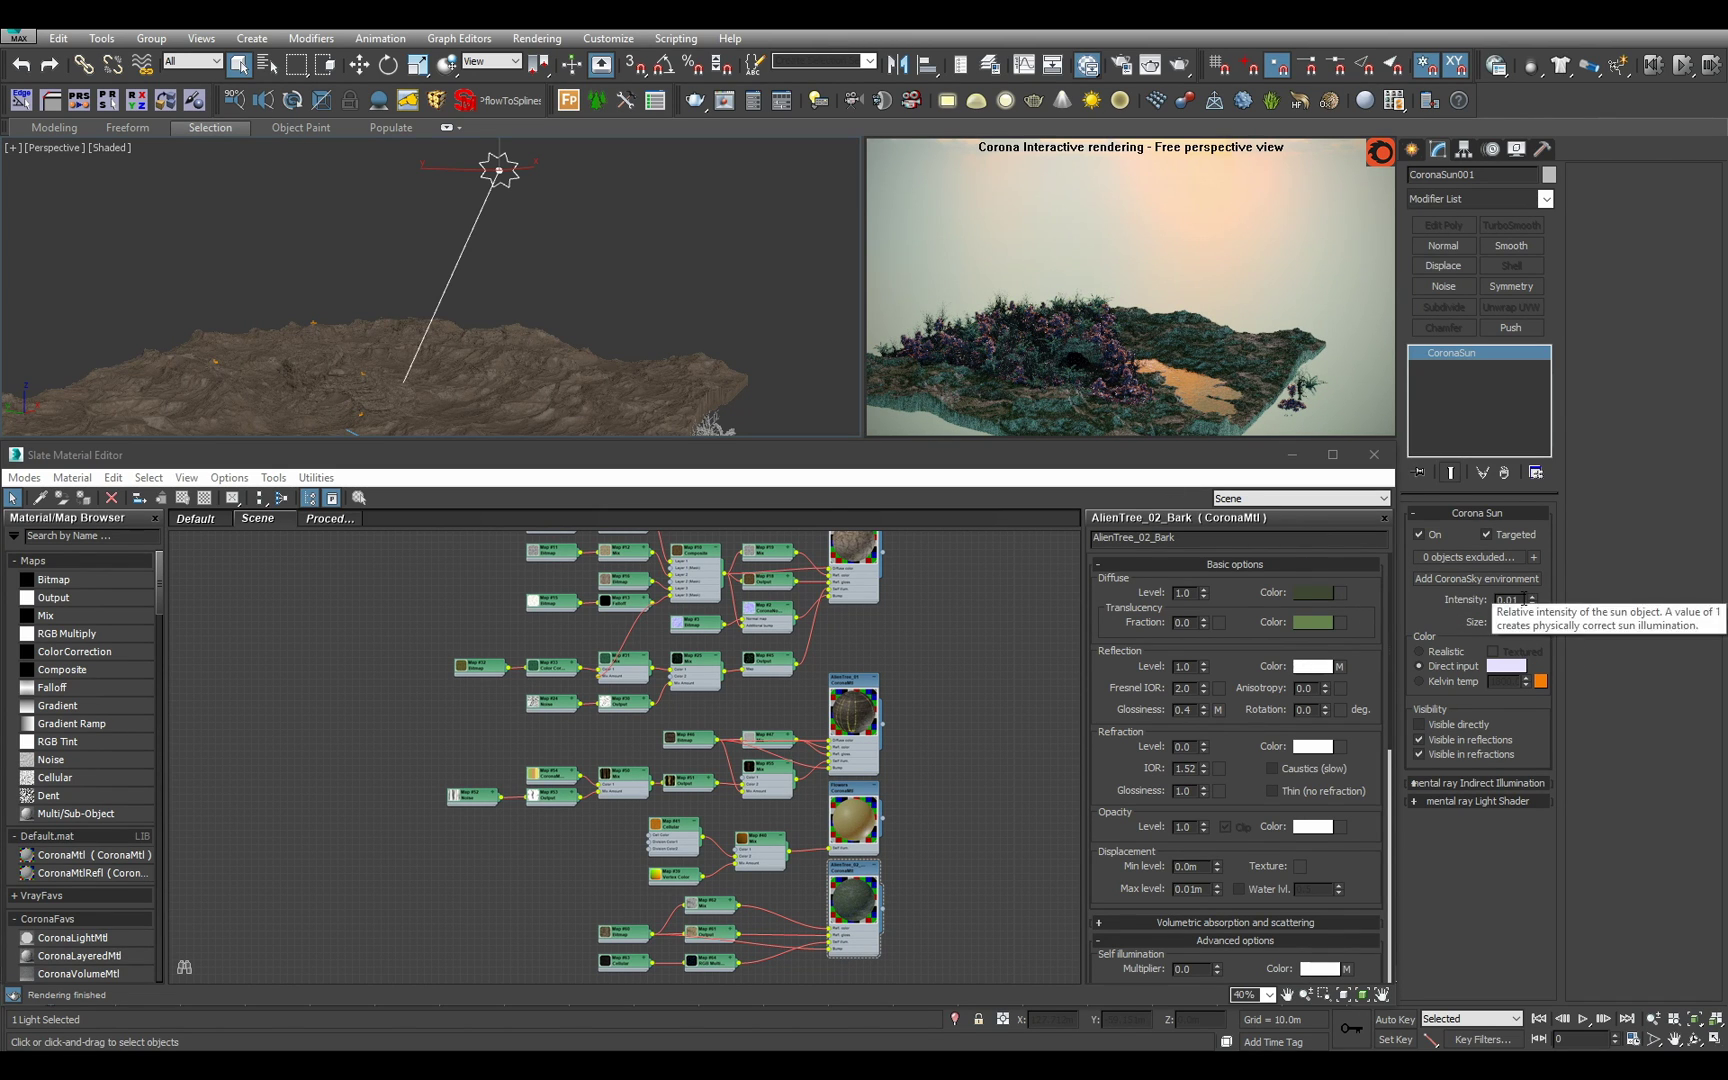
left_click_drag(1496, 601, 1547, 616)
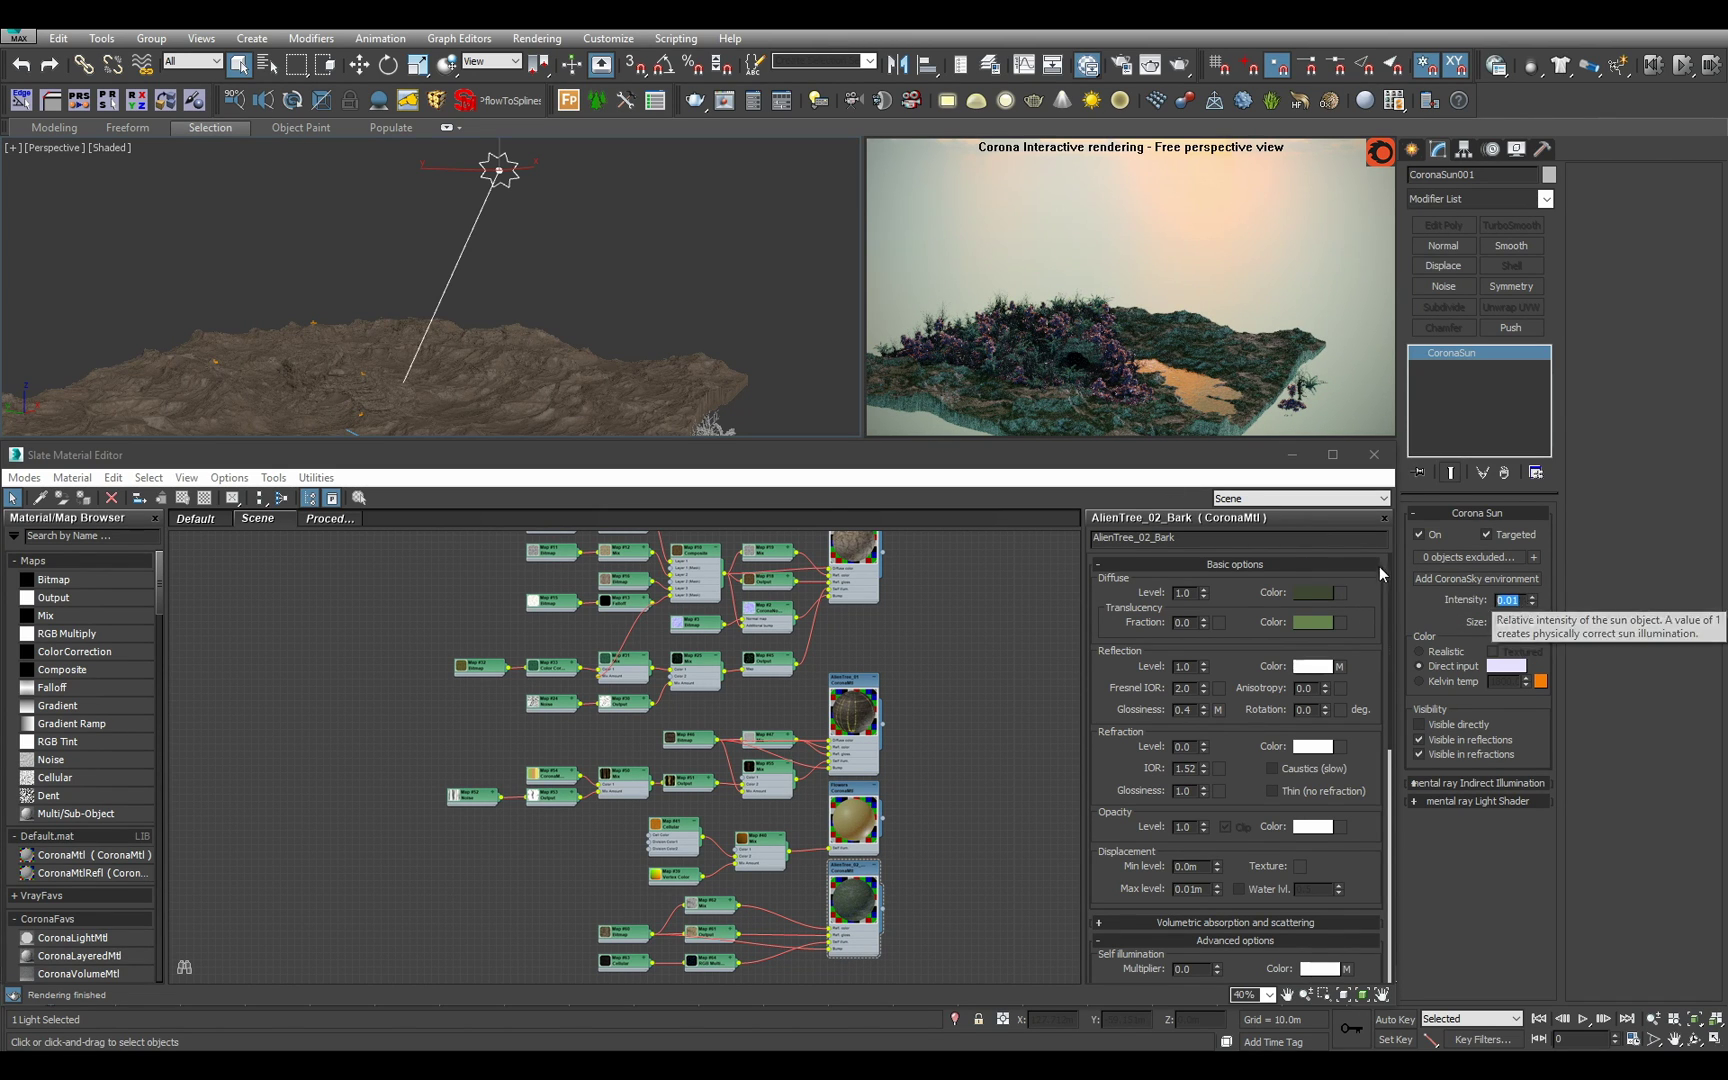
middle_click_drag(640, 310, 417, 208, "alt")
scroll(538, 290, "up", 4)
scroll(605, 334, "up", 4)
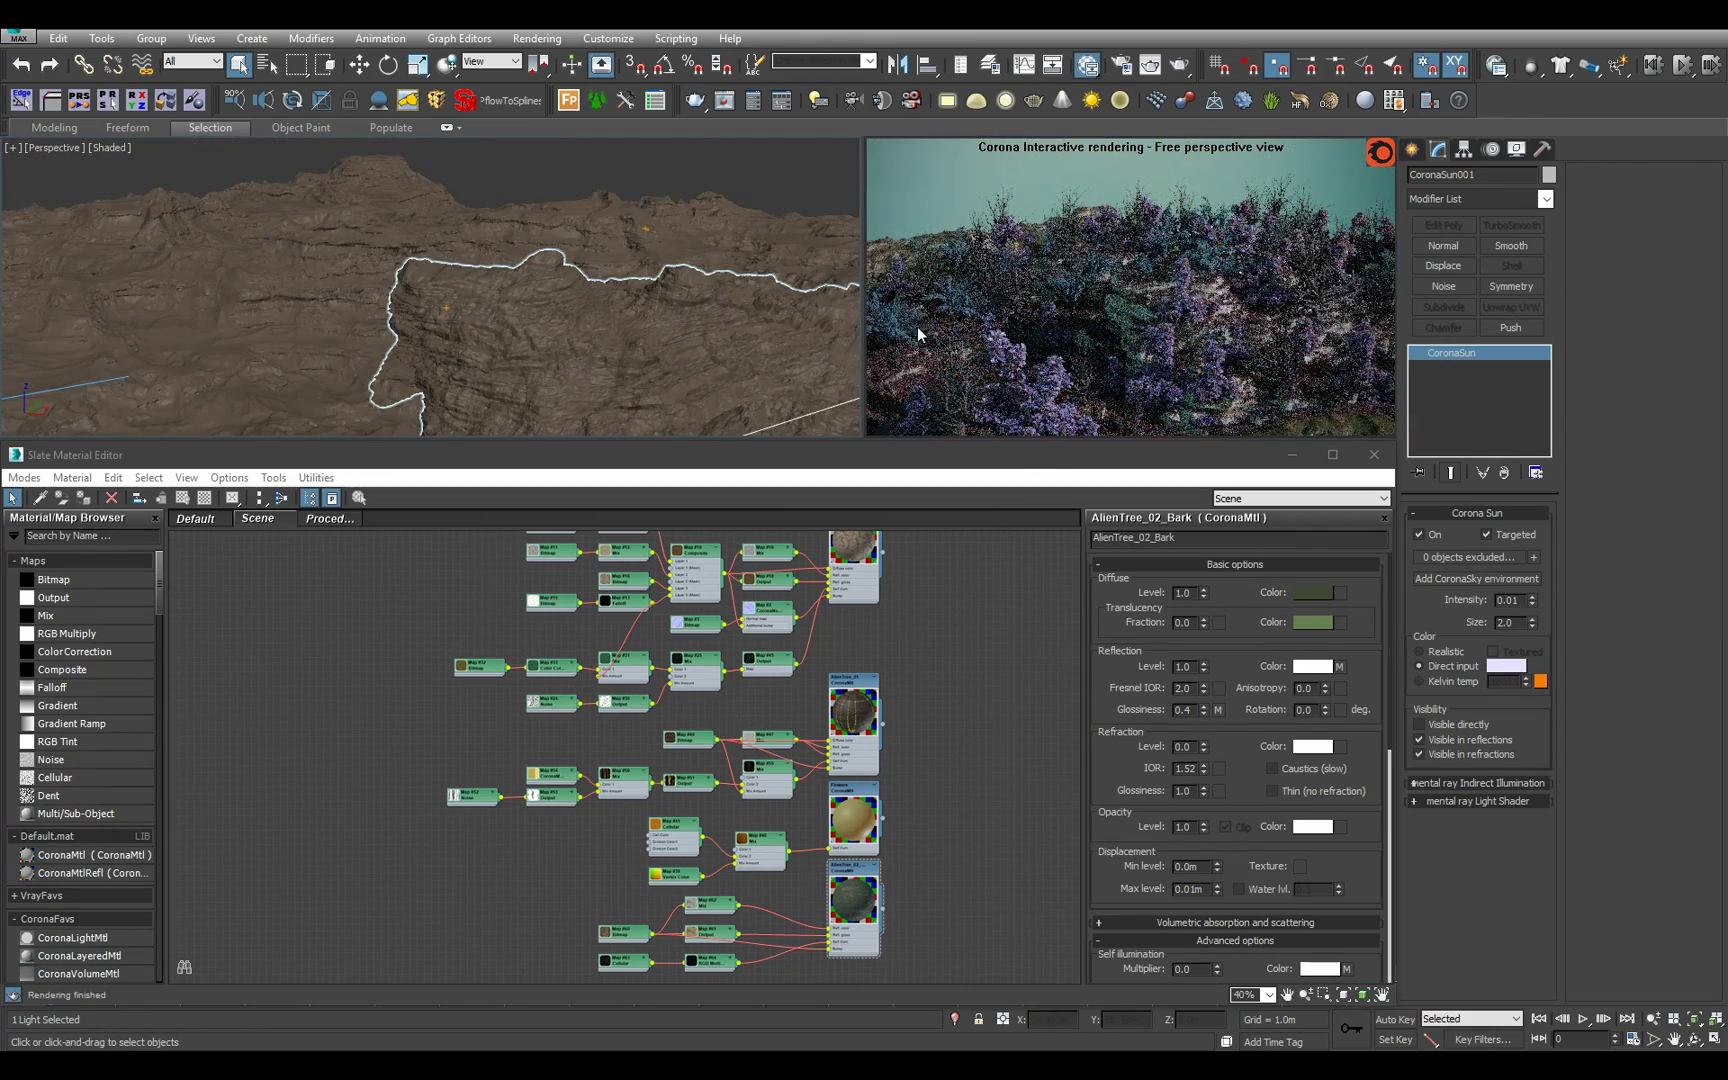
Isolate the sun and move its target to X 0, Y 0.
scroll(651, 340, "down", 10)
key("alt+q")
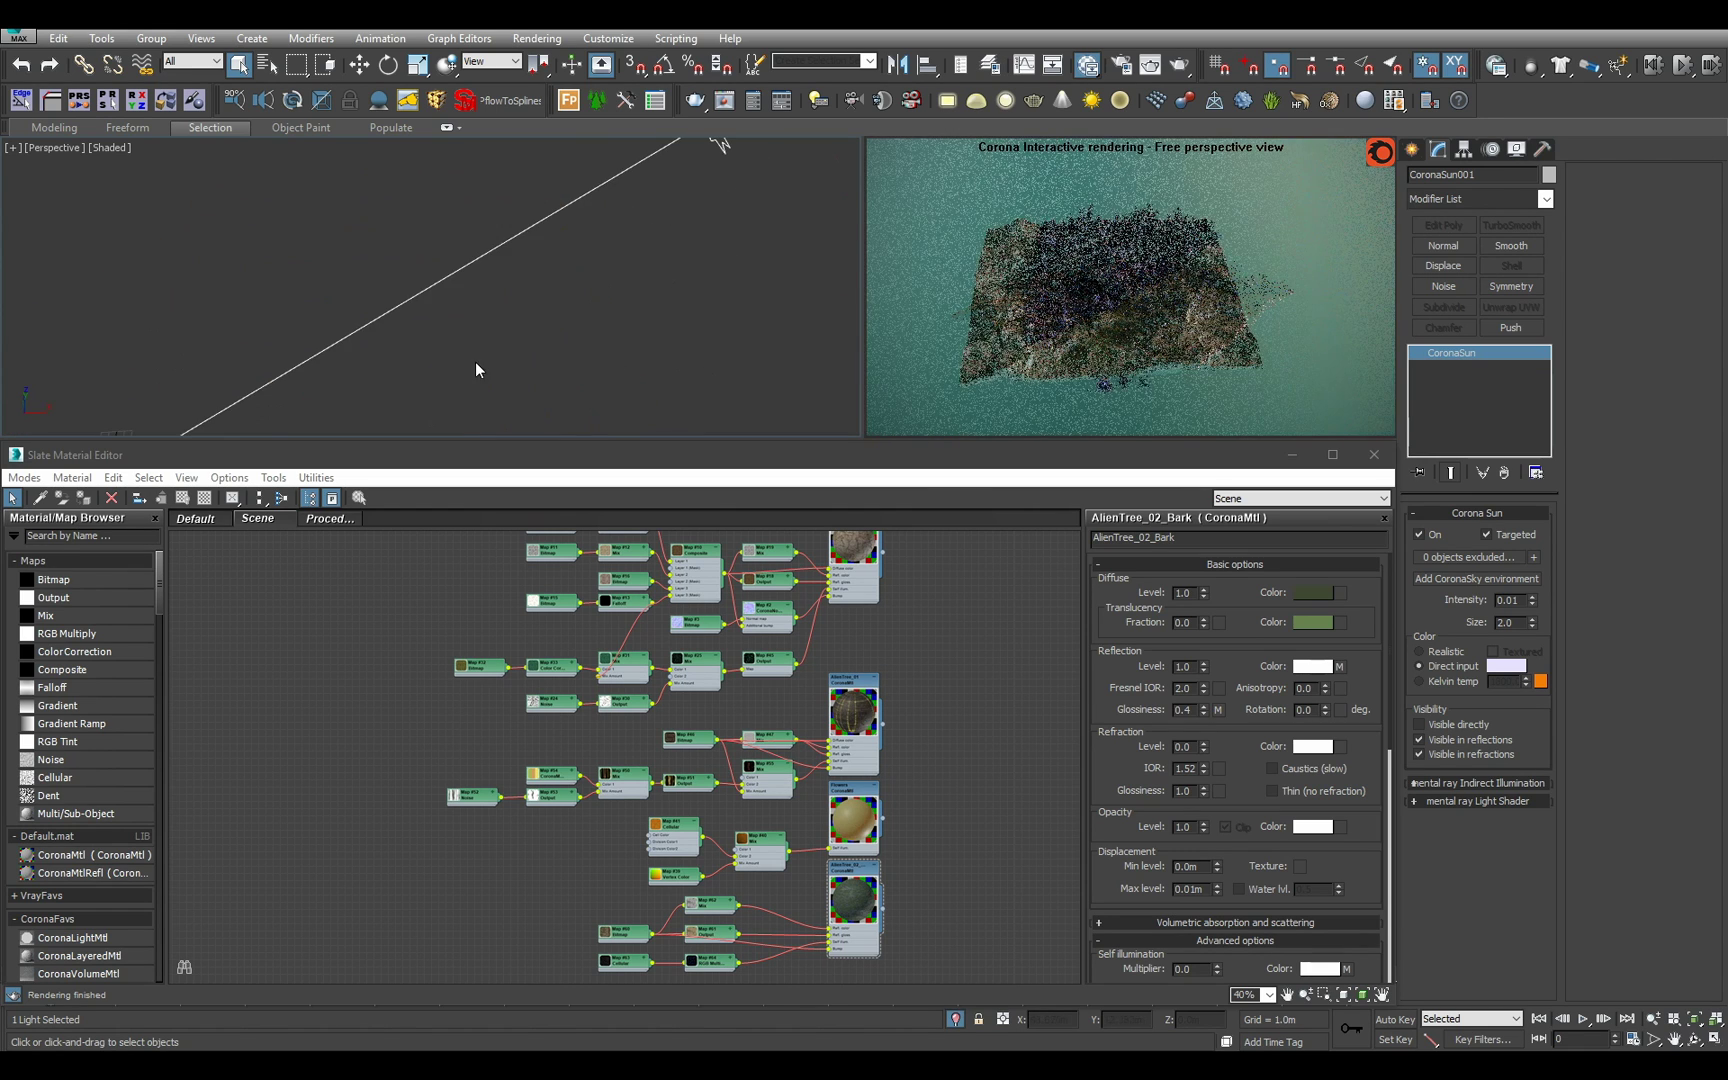
middle_click_drag(509, 324, 690, 150)
scroll(600, 200, "down", 3)
left_click(389, 270)
key("w")
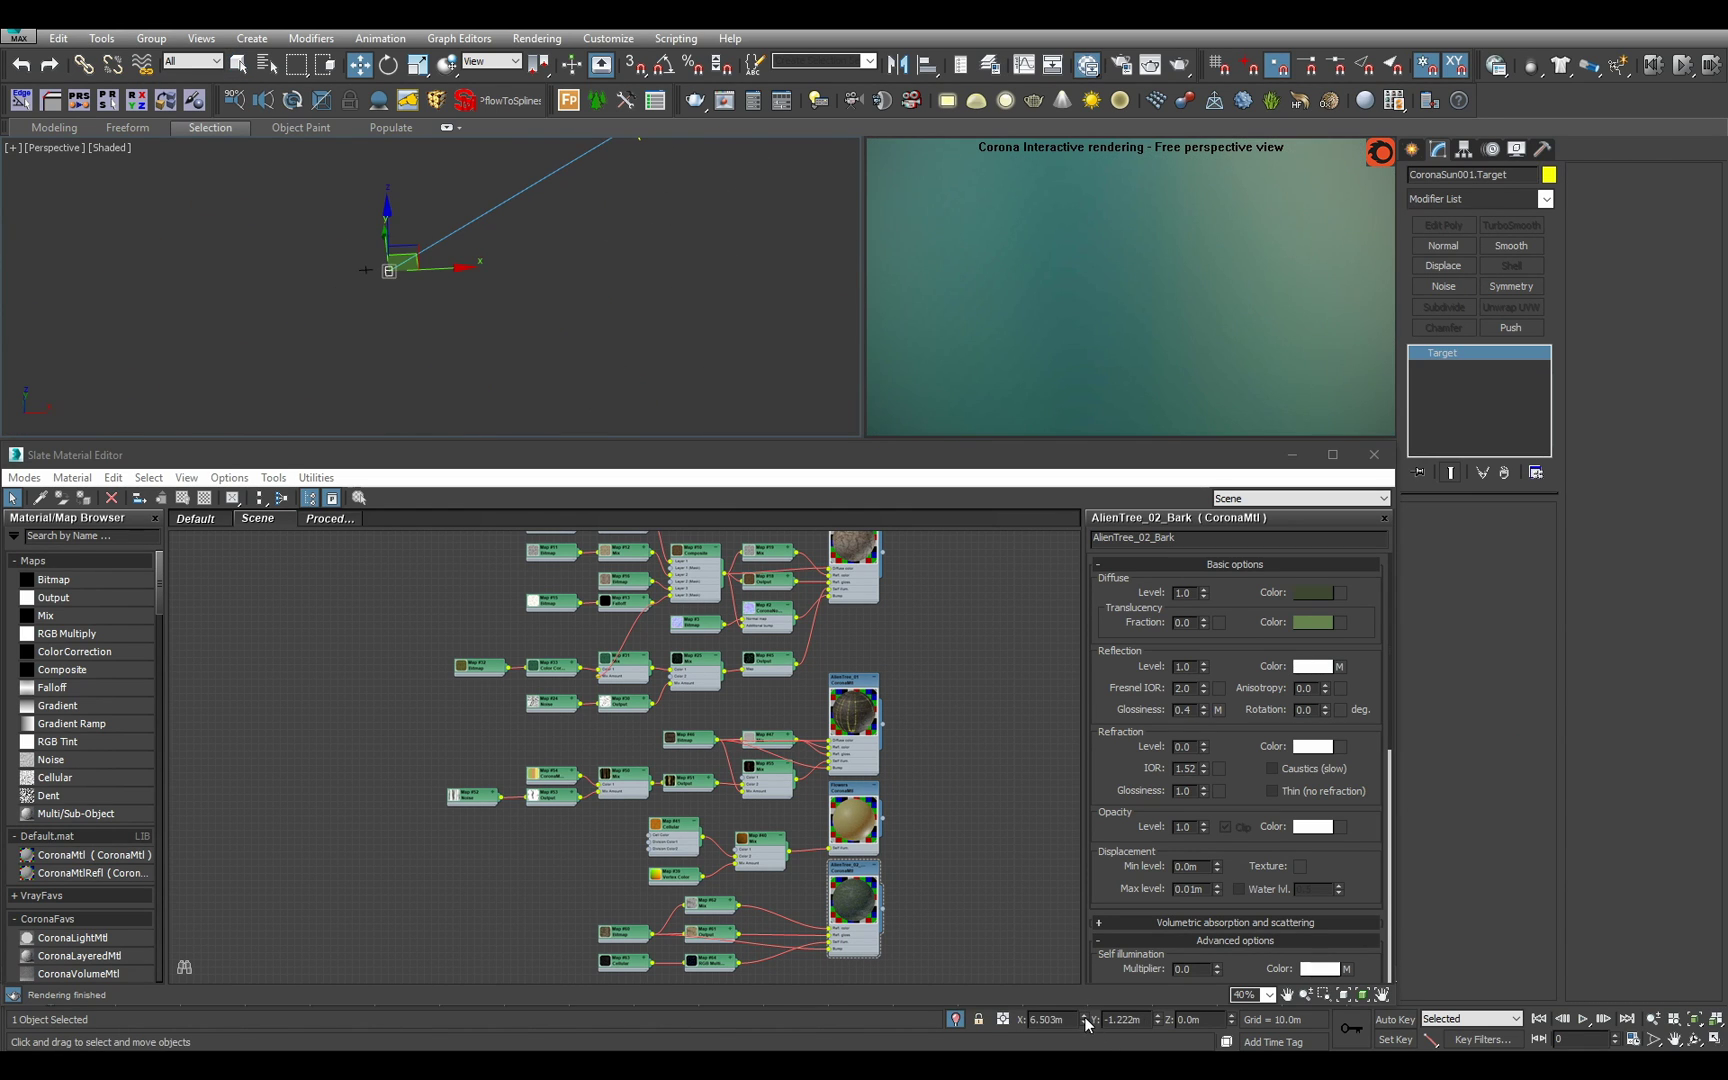
right_click(1084, 1020)
right_click(1157, 1020)
Set the viewport background to Use Environment Background.
key("z")
middle_click_drag(508, 367, 586, 305, "alt")
key("alt+b")
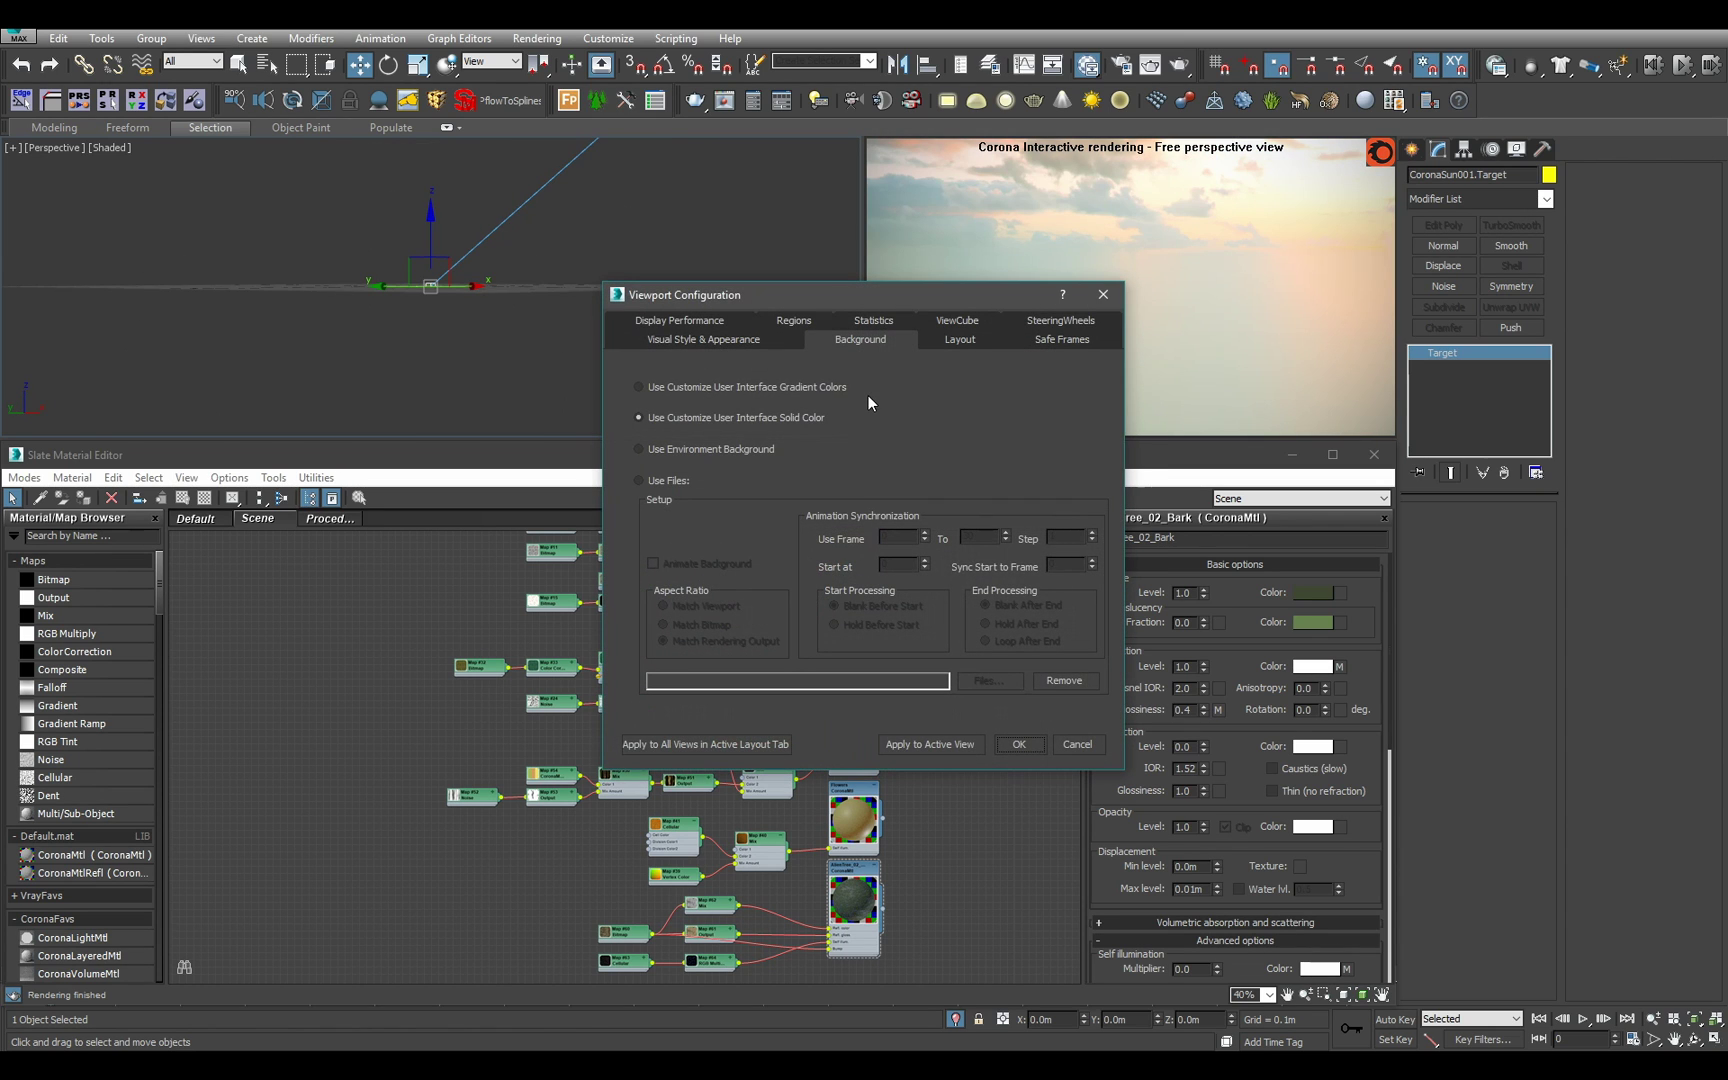
left_click(722, 450)
left_click(1012, 743)
Move the sun light to about X 65.8 m, Y 34.6 m, Z 19.9 m against the sky background.
middle_click_drag(576, 238, 579, 324, "alt")
scroll(584, 238, "down", 4)
middle_click_drag(583, 240, 571, 325)
scroll(588, 227, "down", 7)
left_click(567, 209)
left_click_drag(567, 215, 421, 298)
middle_click_drag(421, 298, 473, 352)
End the isolation of the sun and return the viewport to the Camera view.
scroll(452, 289, "down", 3)
scroll(452, 289, "up", 2)
scroll(450, 300, "up", 2)
middle_click_drag(582, 268, 580, 225, "alt")
left_click(955, 1016)
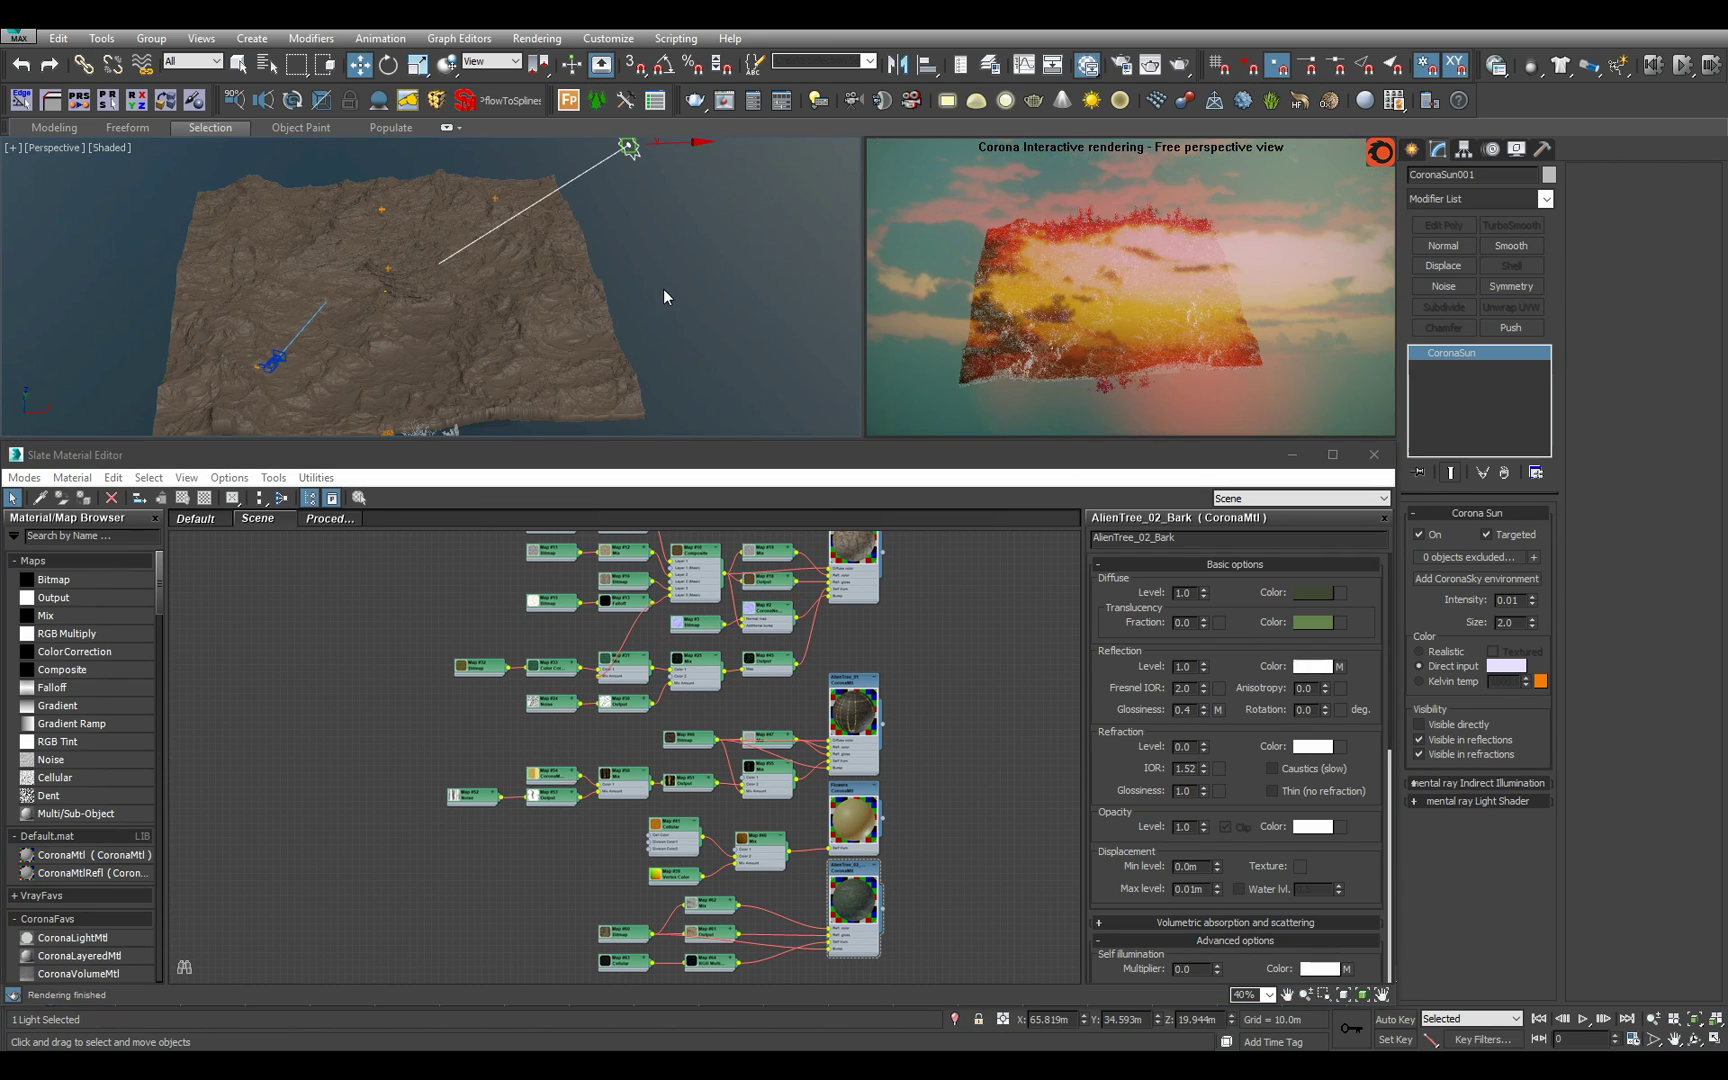
key("c")
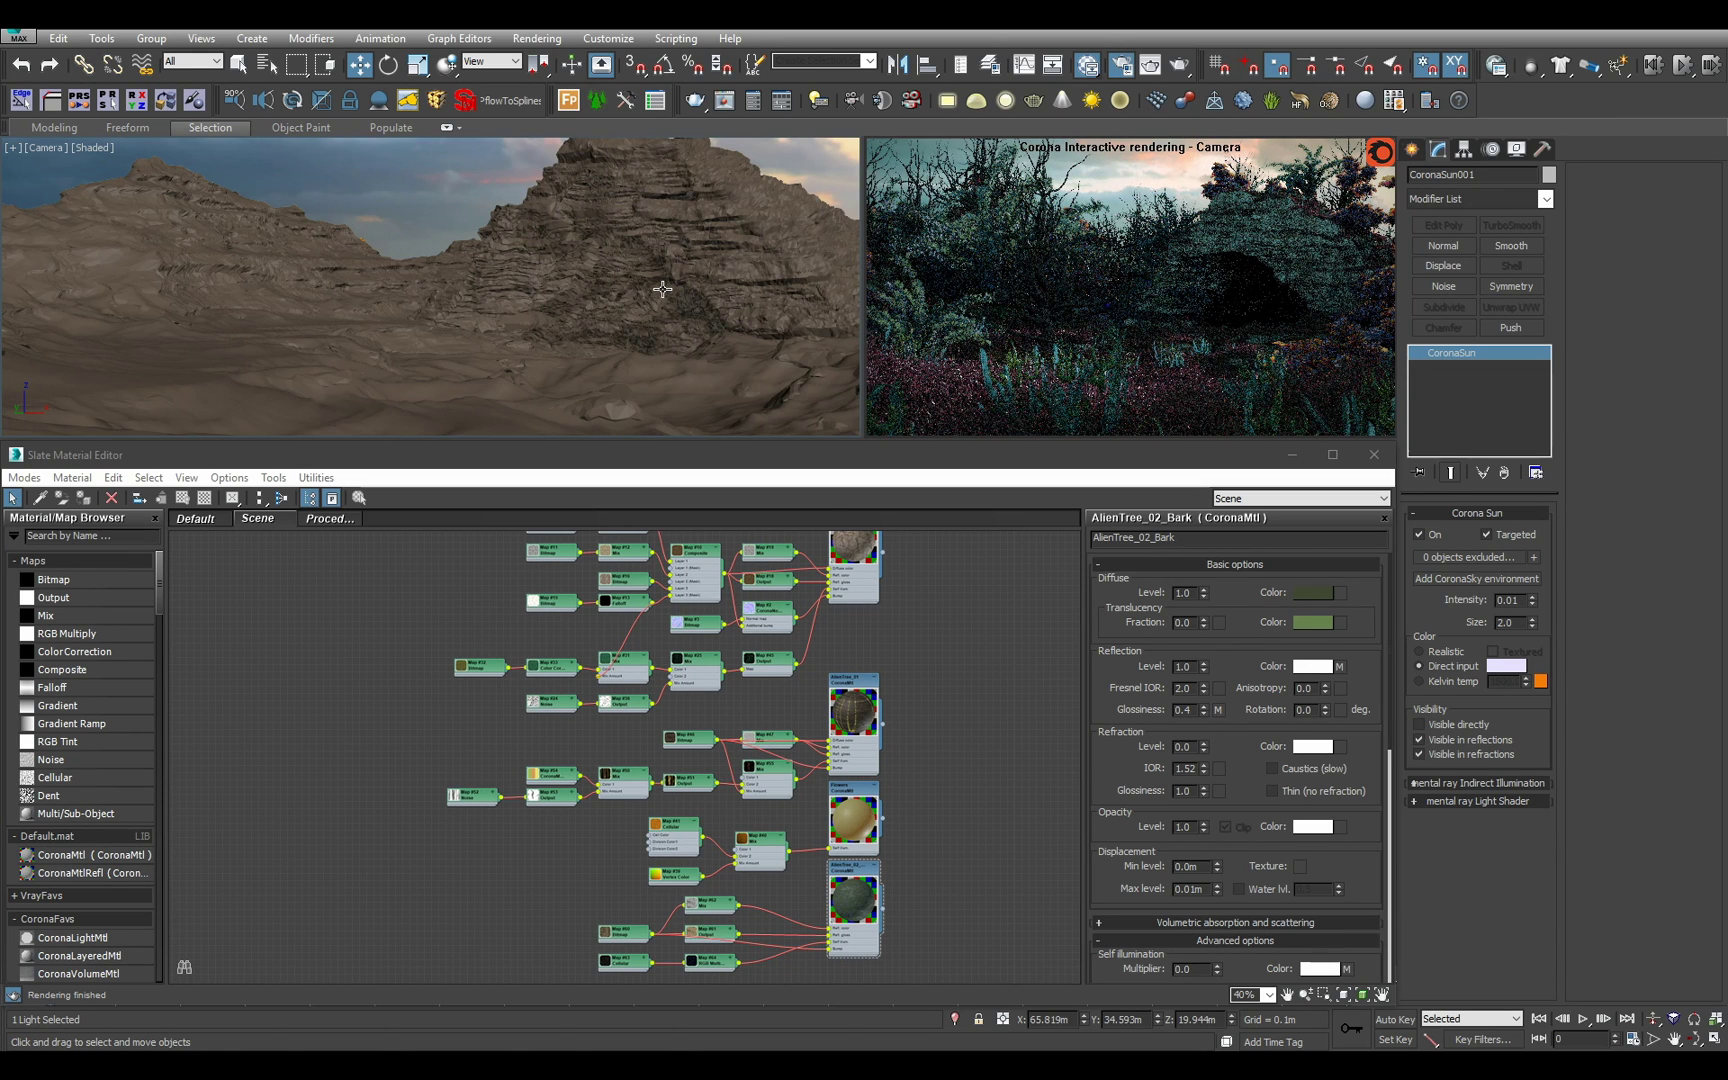
Disable Bloom and Glare in the Corona render setup and close the setup window.
key("F10")
left_click(410, 339)
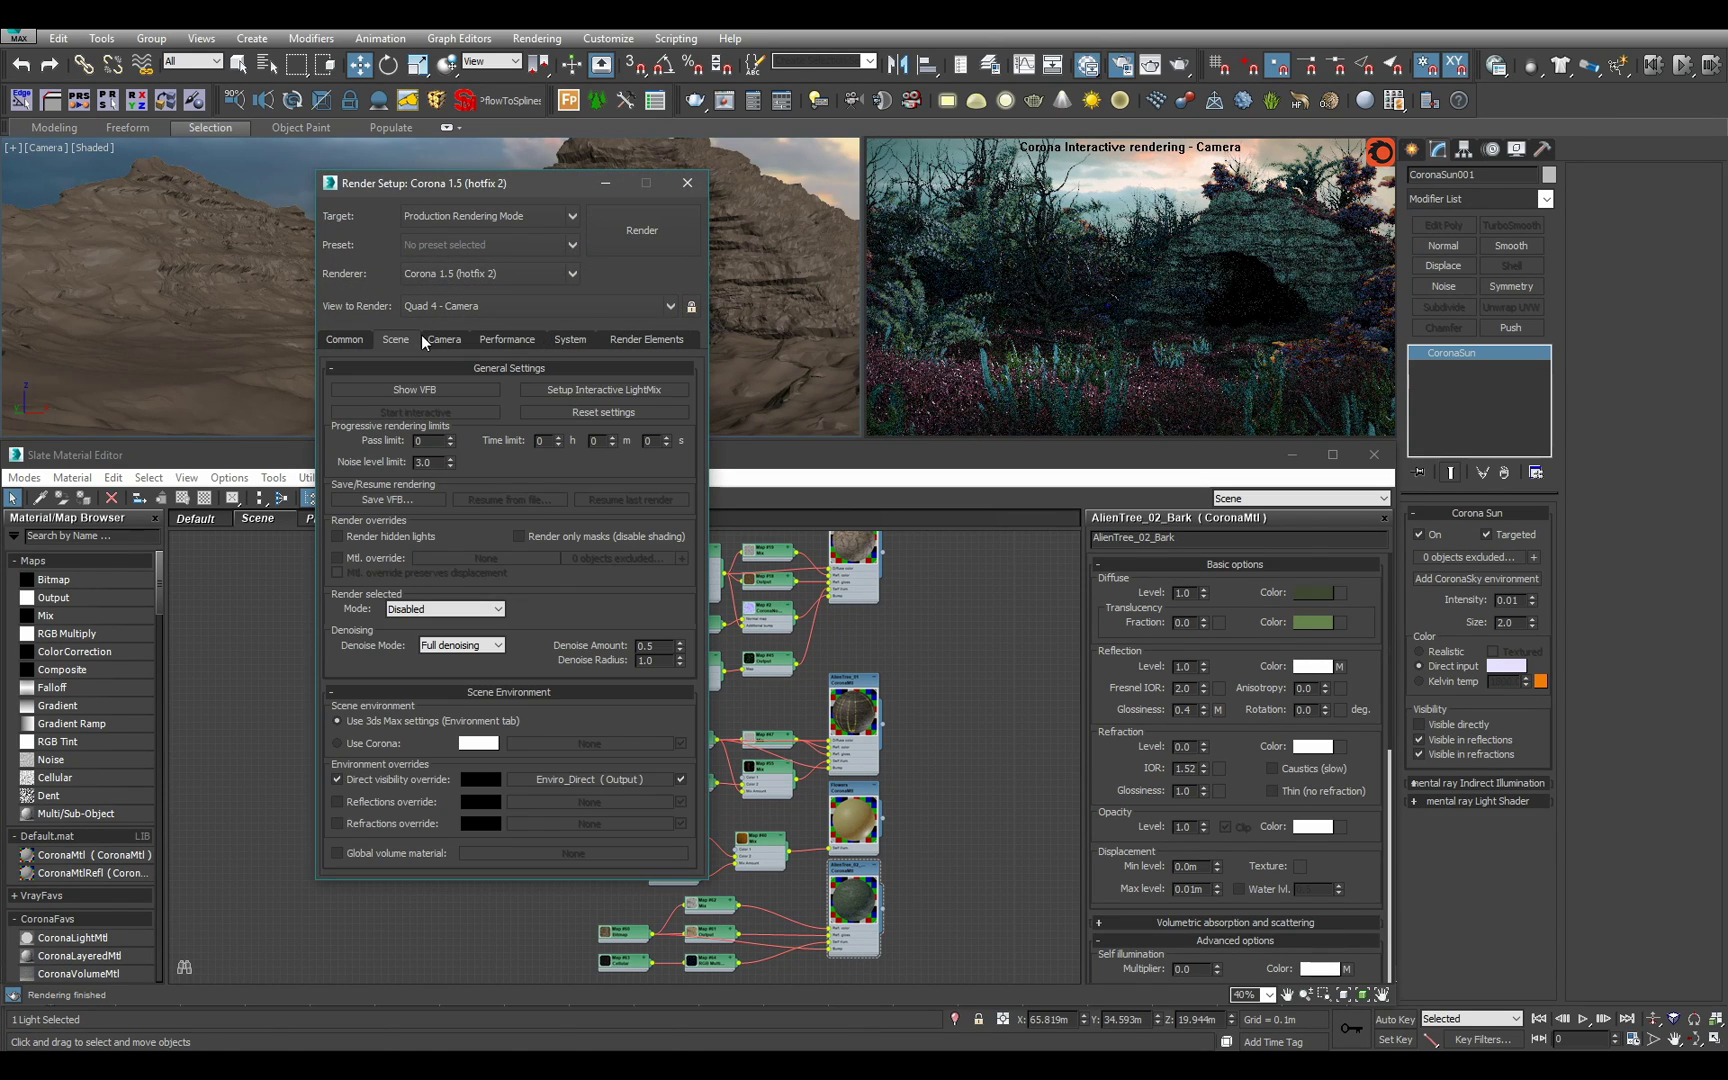
left_click(424, 340)
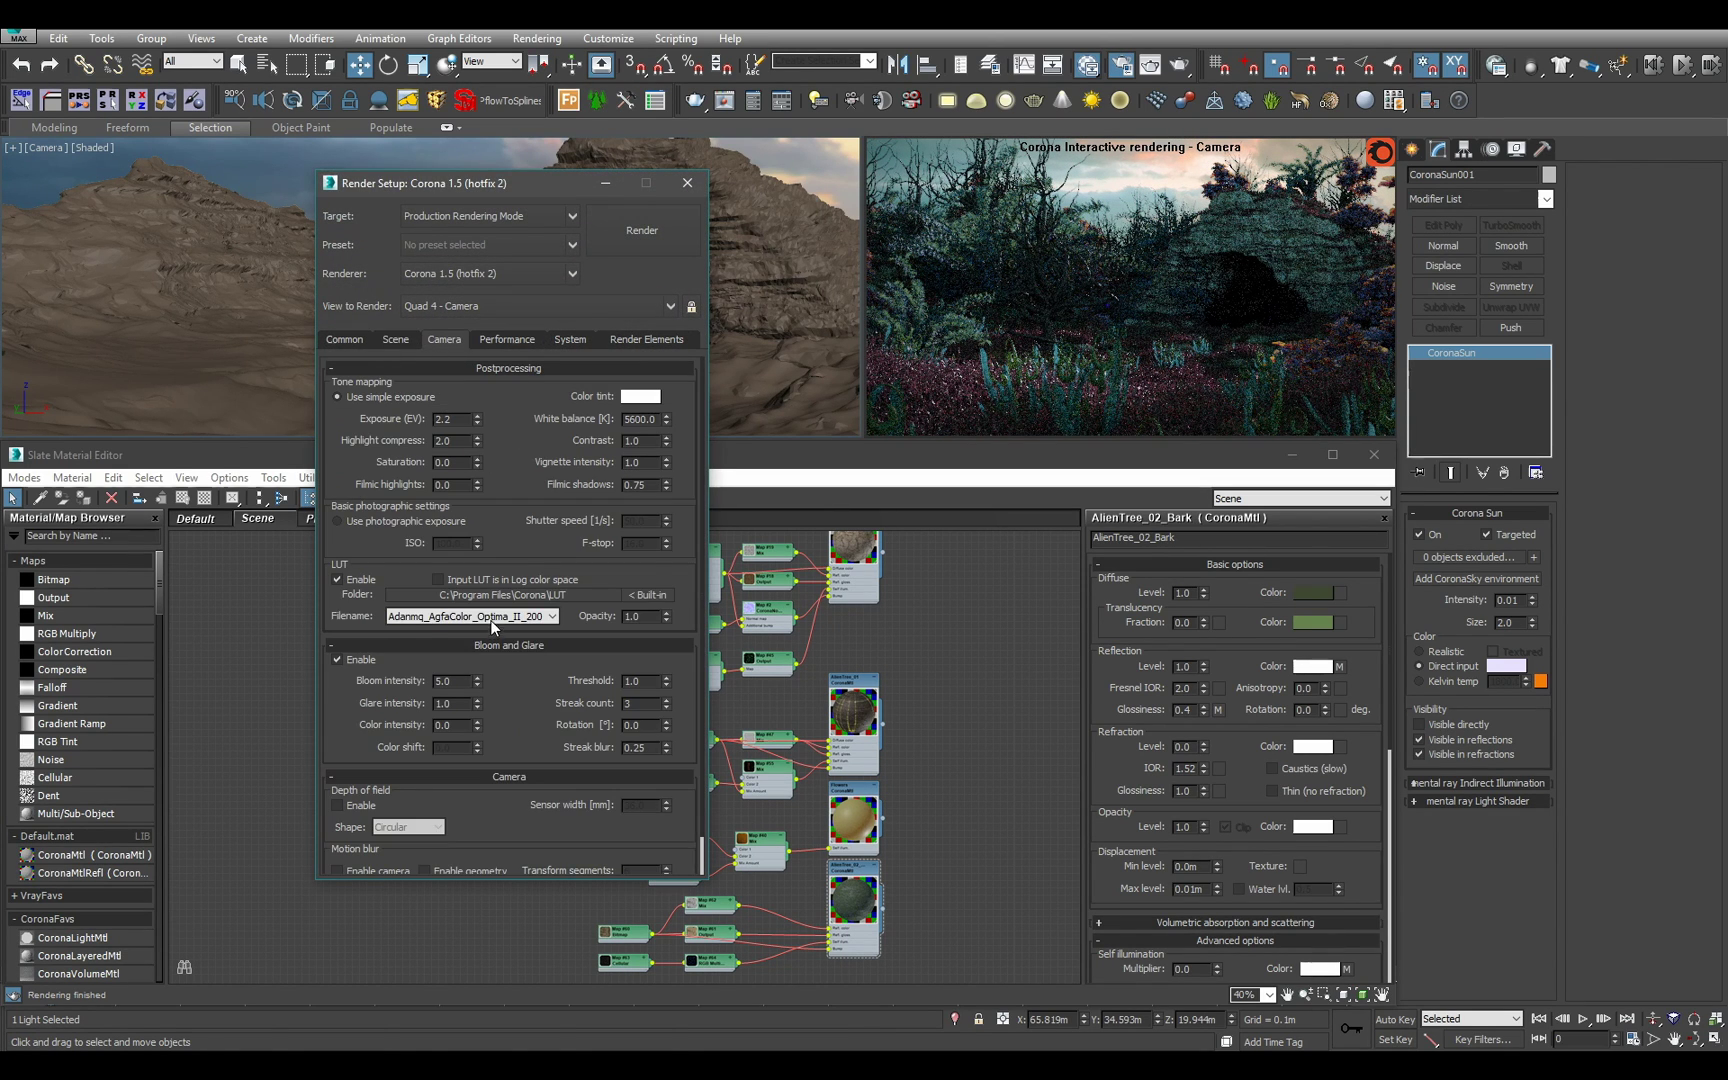
left_click(356, 662)
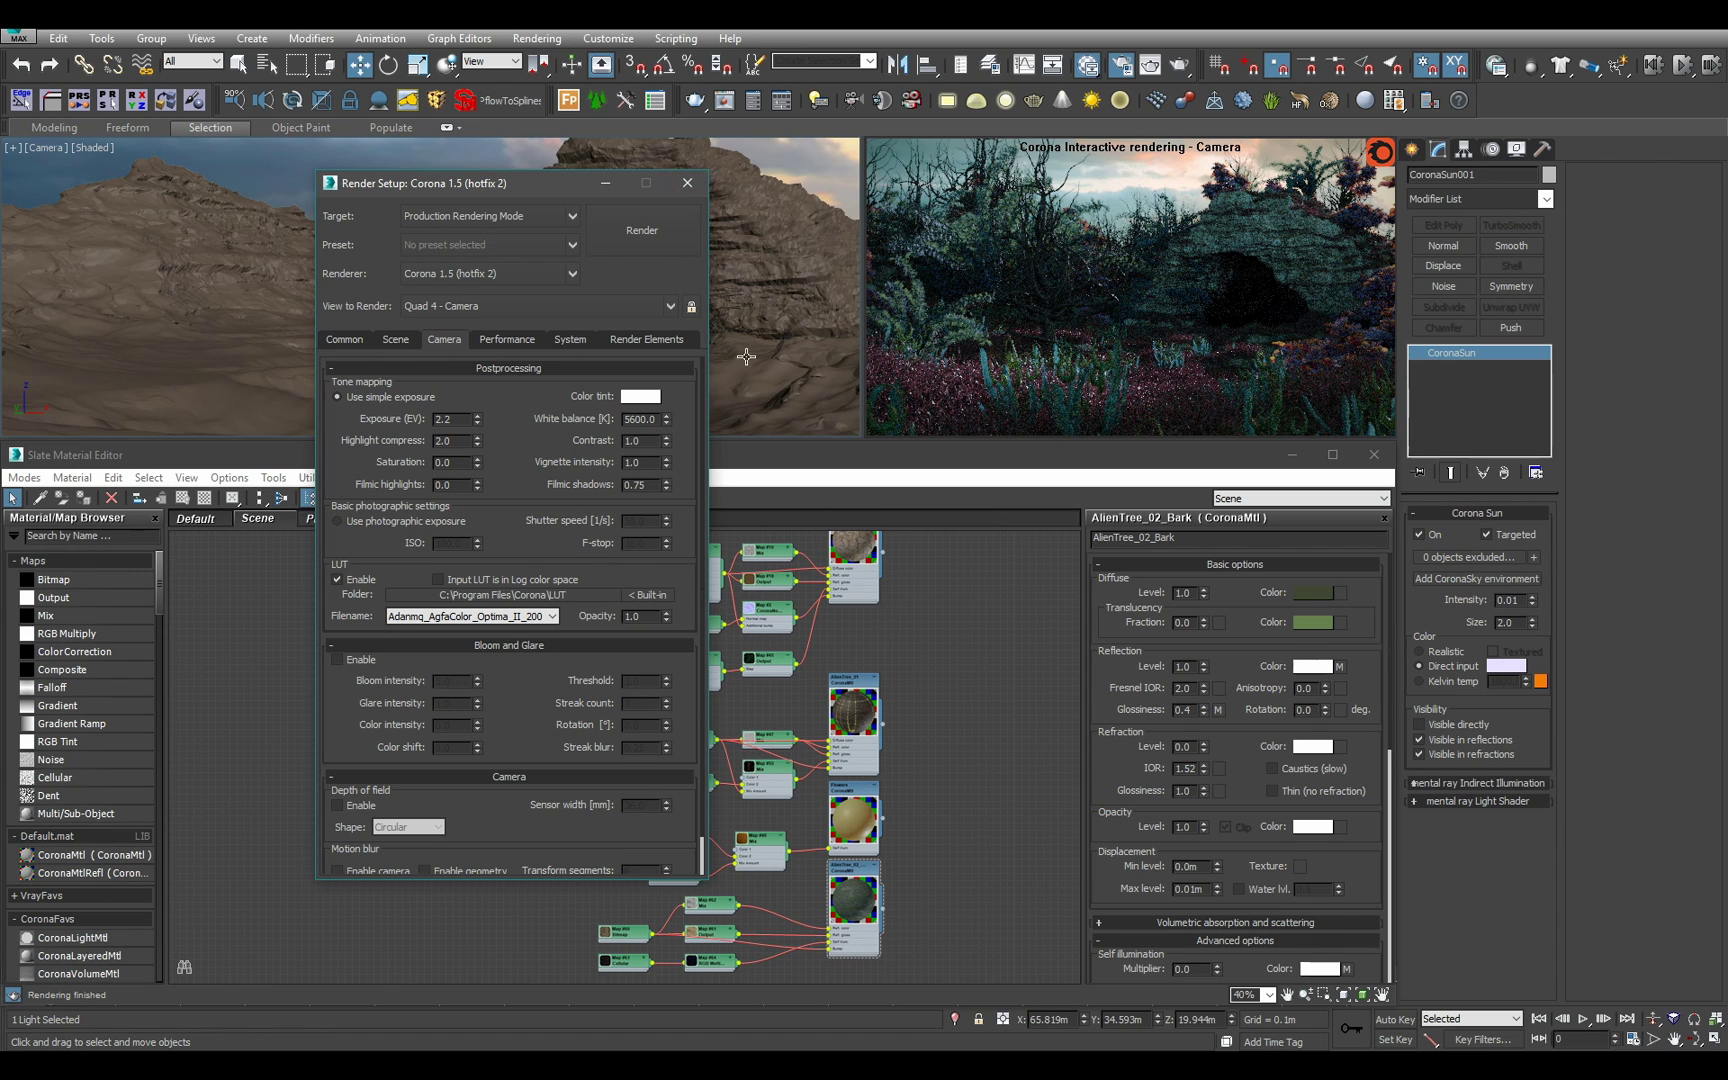
left_click(687, 182)
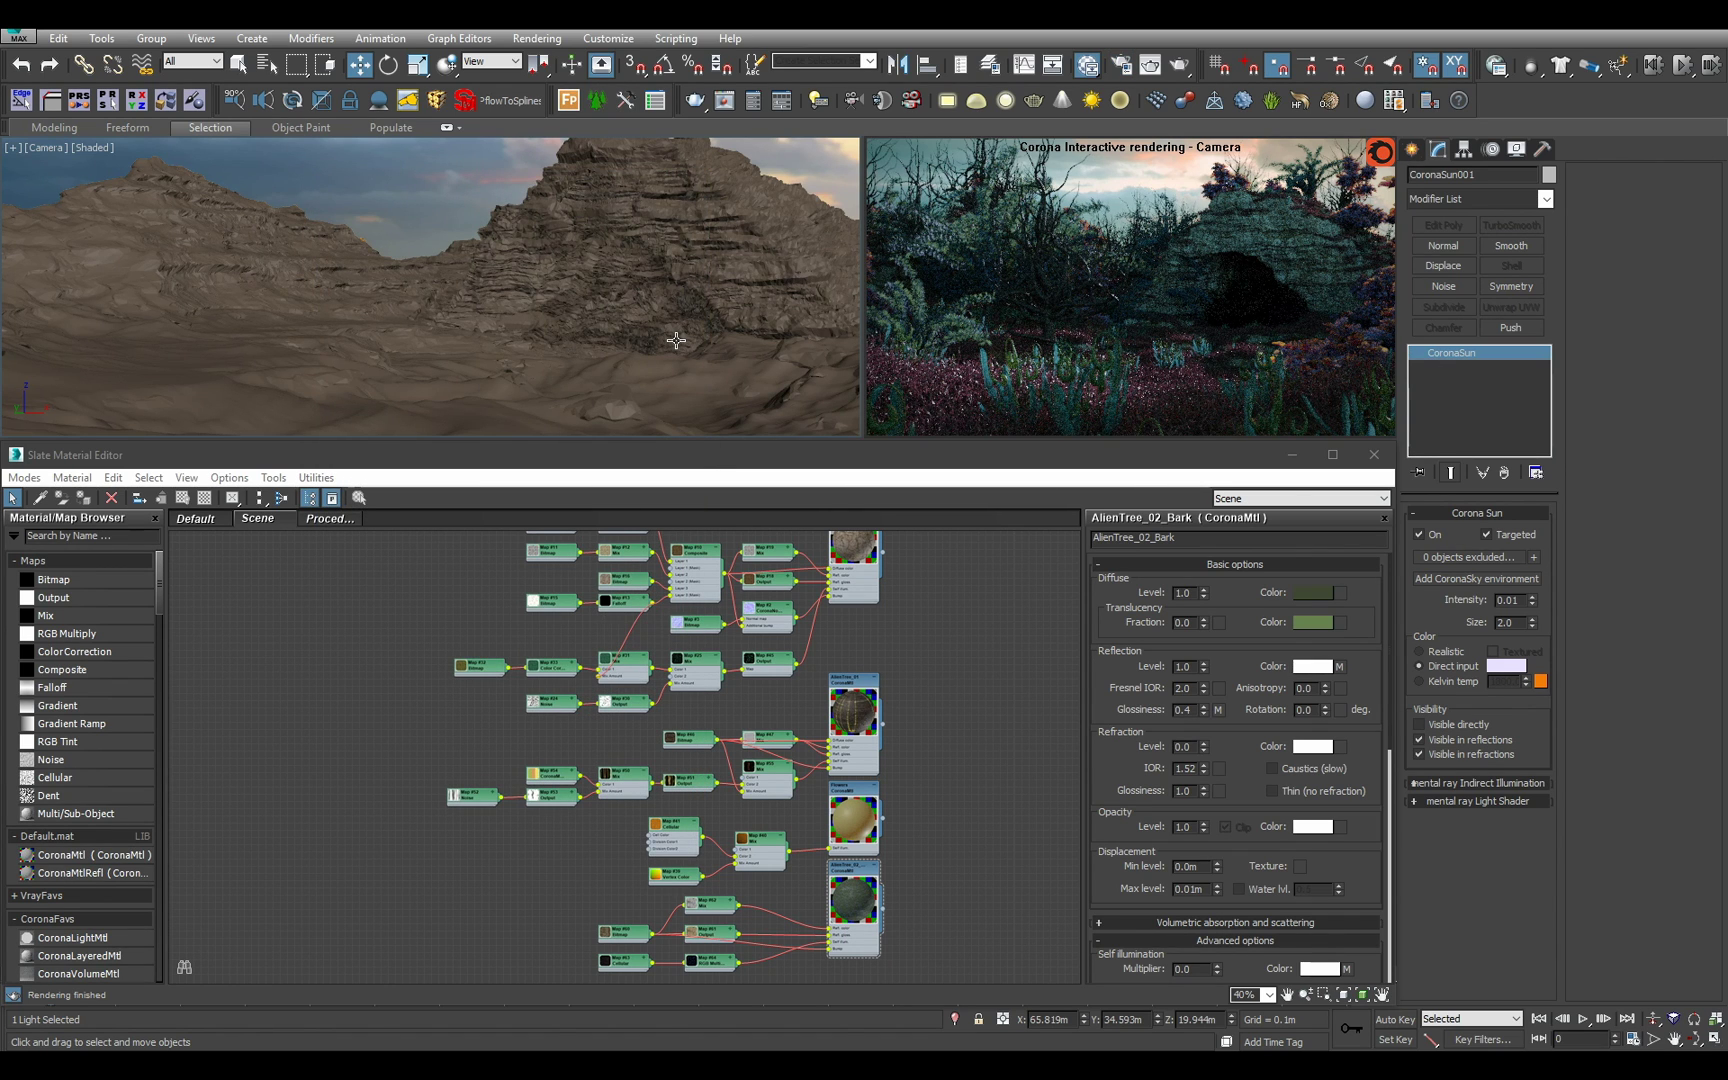
Minimize the Slate Material Editor, show the Camera view in the viewport behind it, and check the view to render.
left_click(1292, 454)
right_click(917, 456)
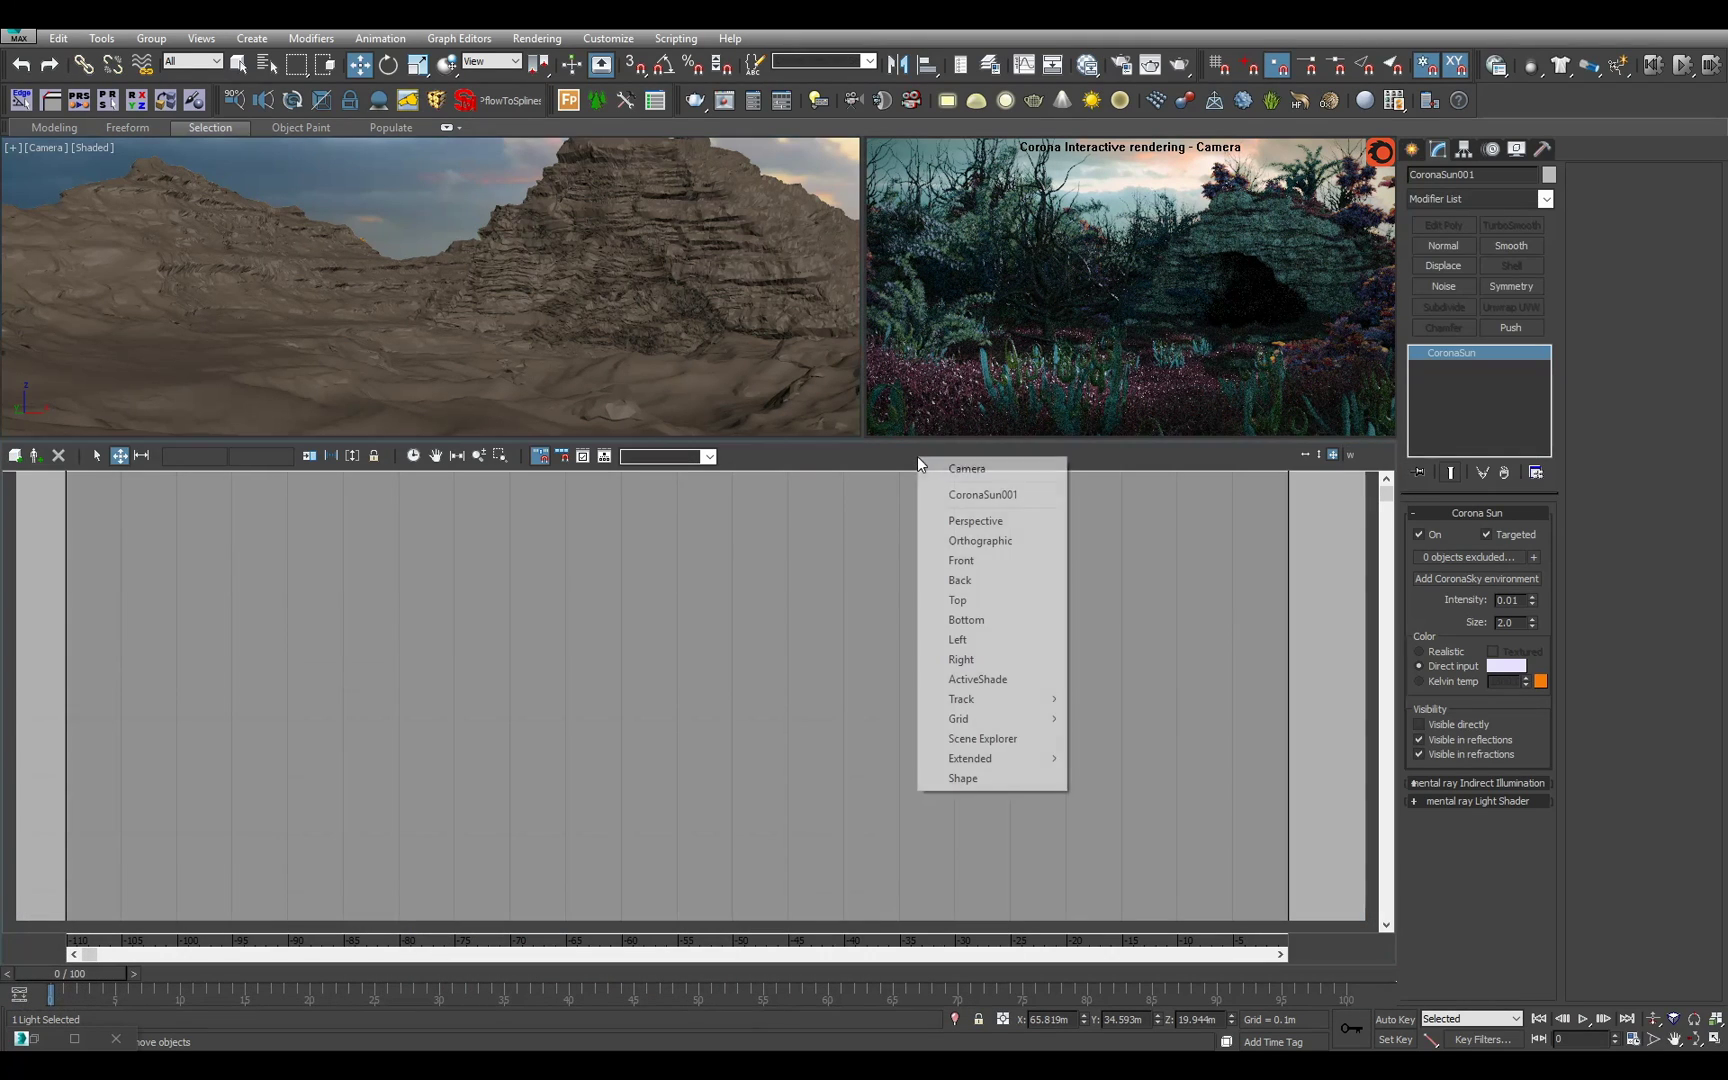
left_click(990, 472)
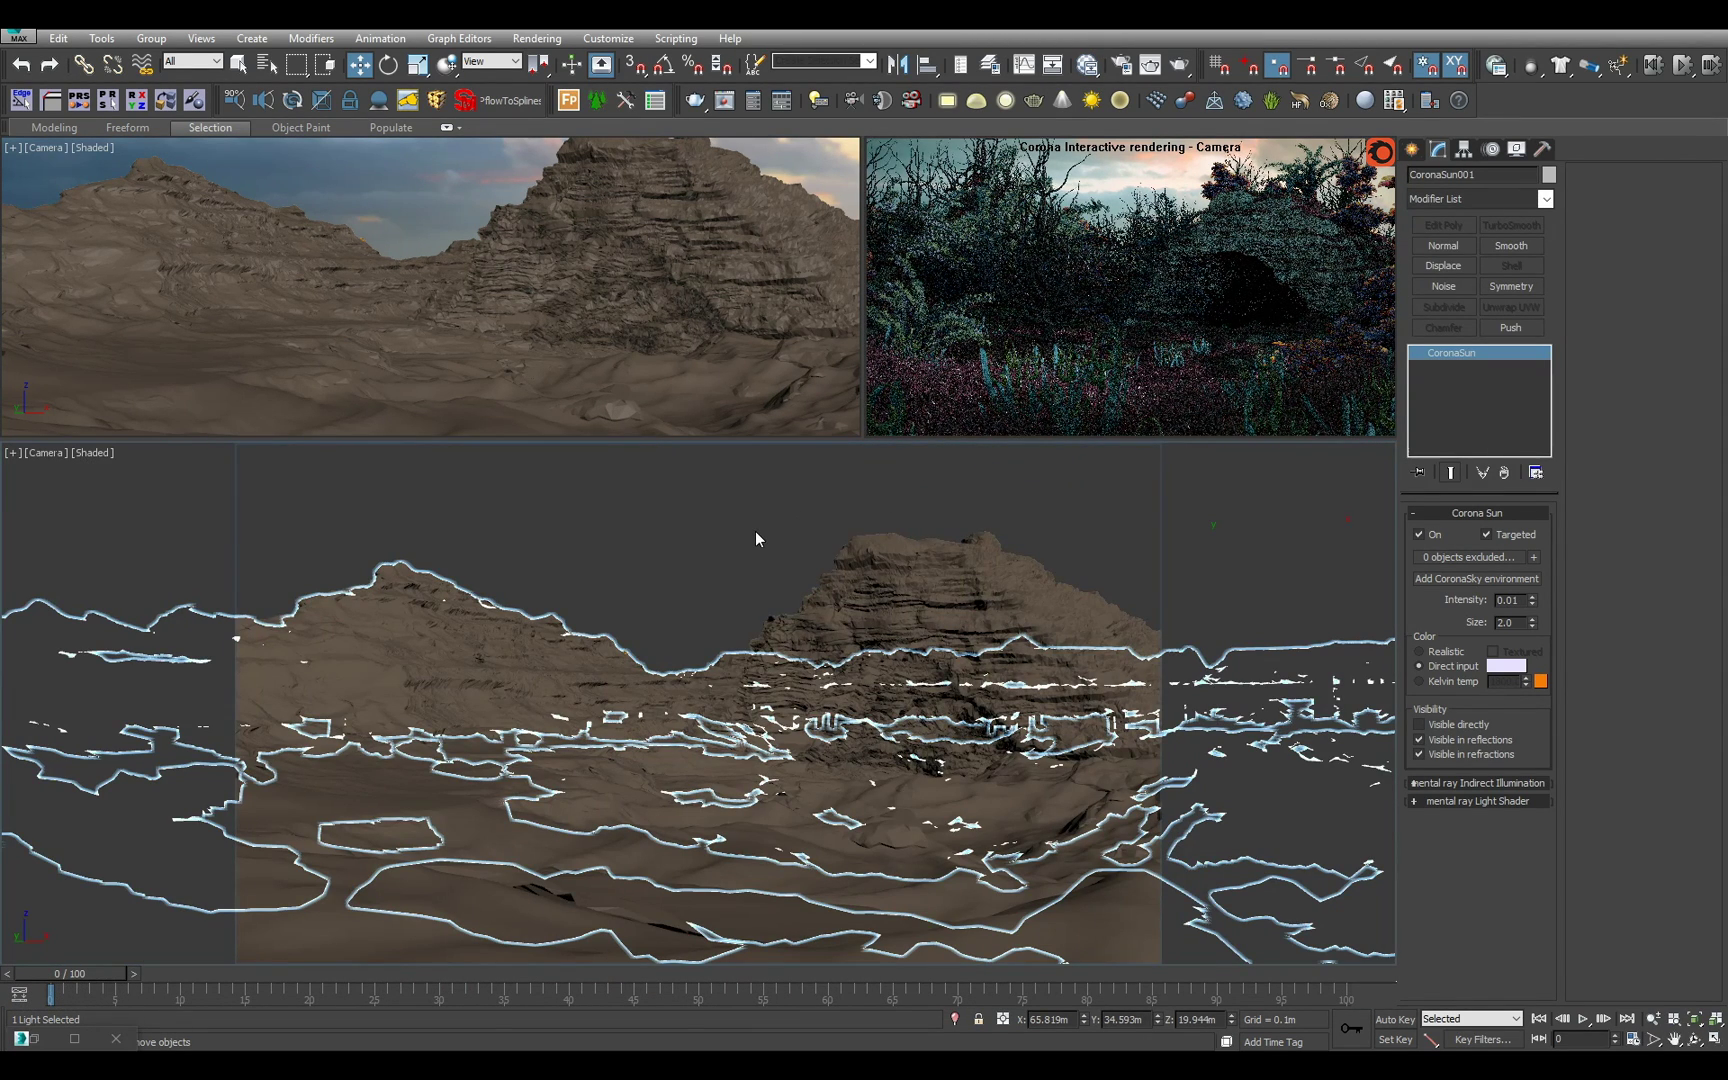
key("F10")
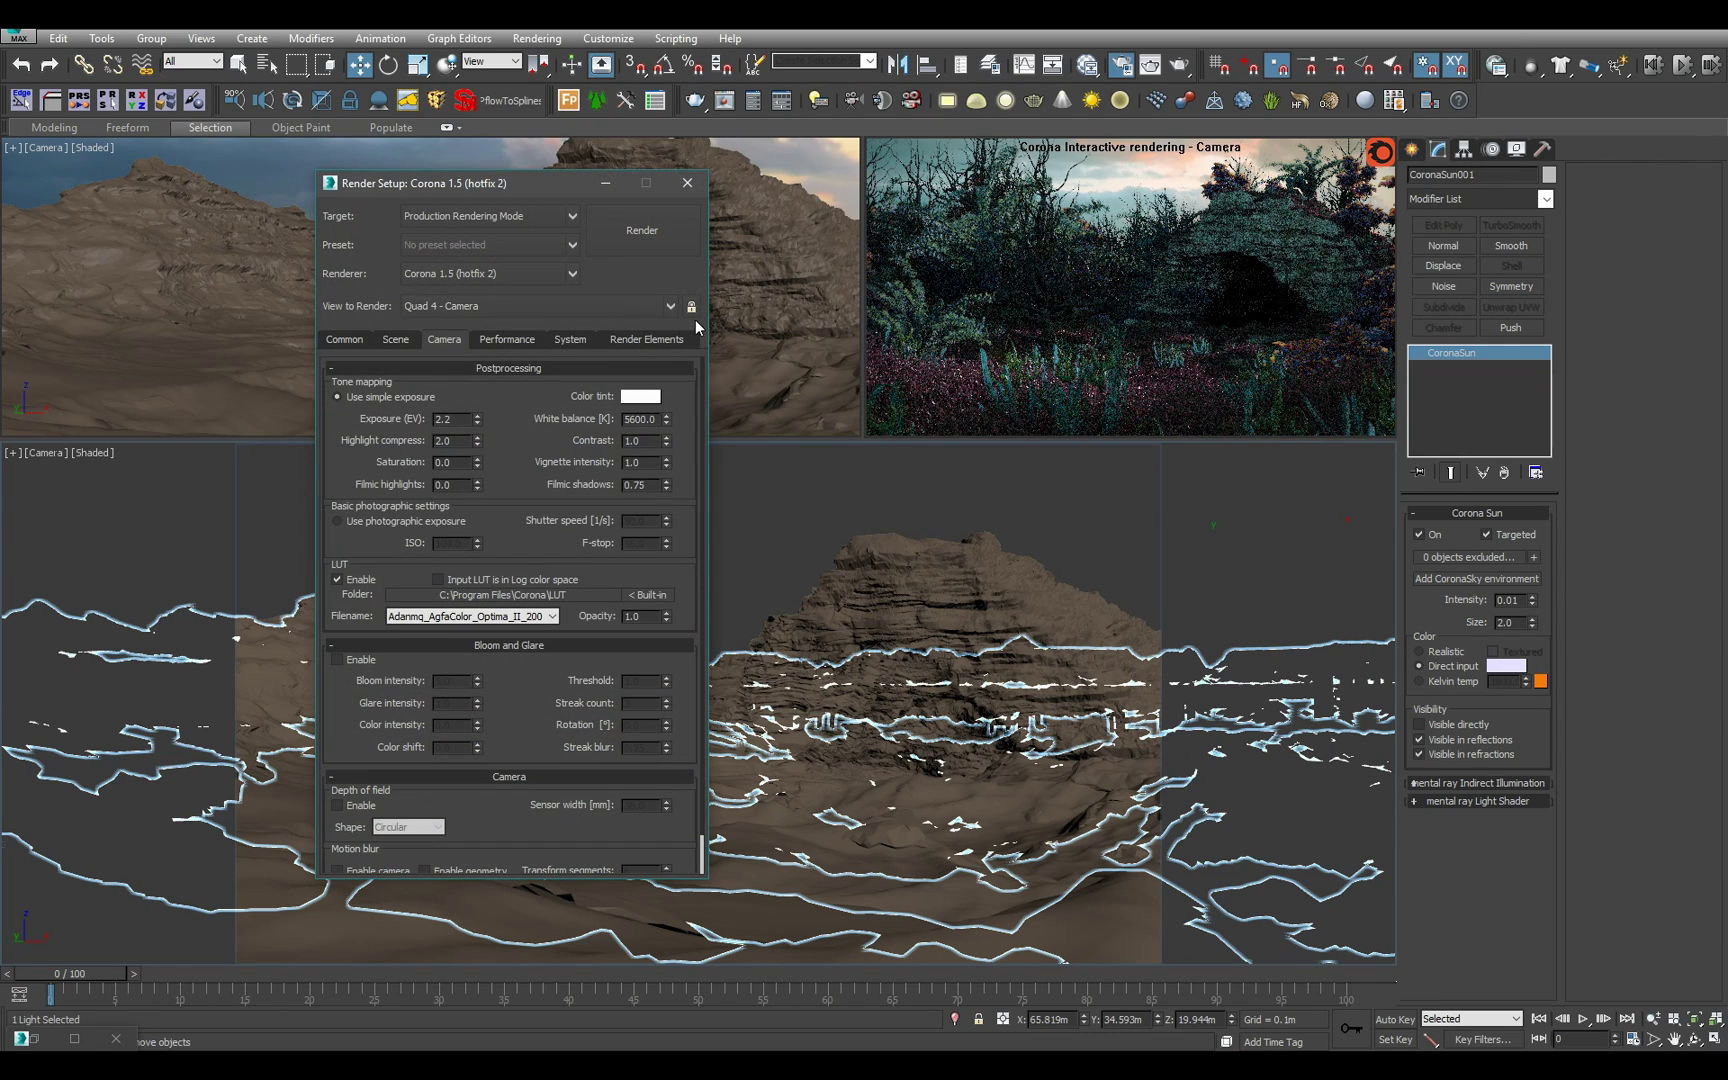
left_click(687, 183)
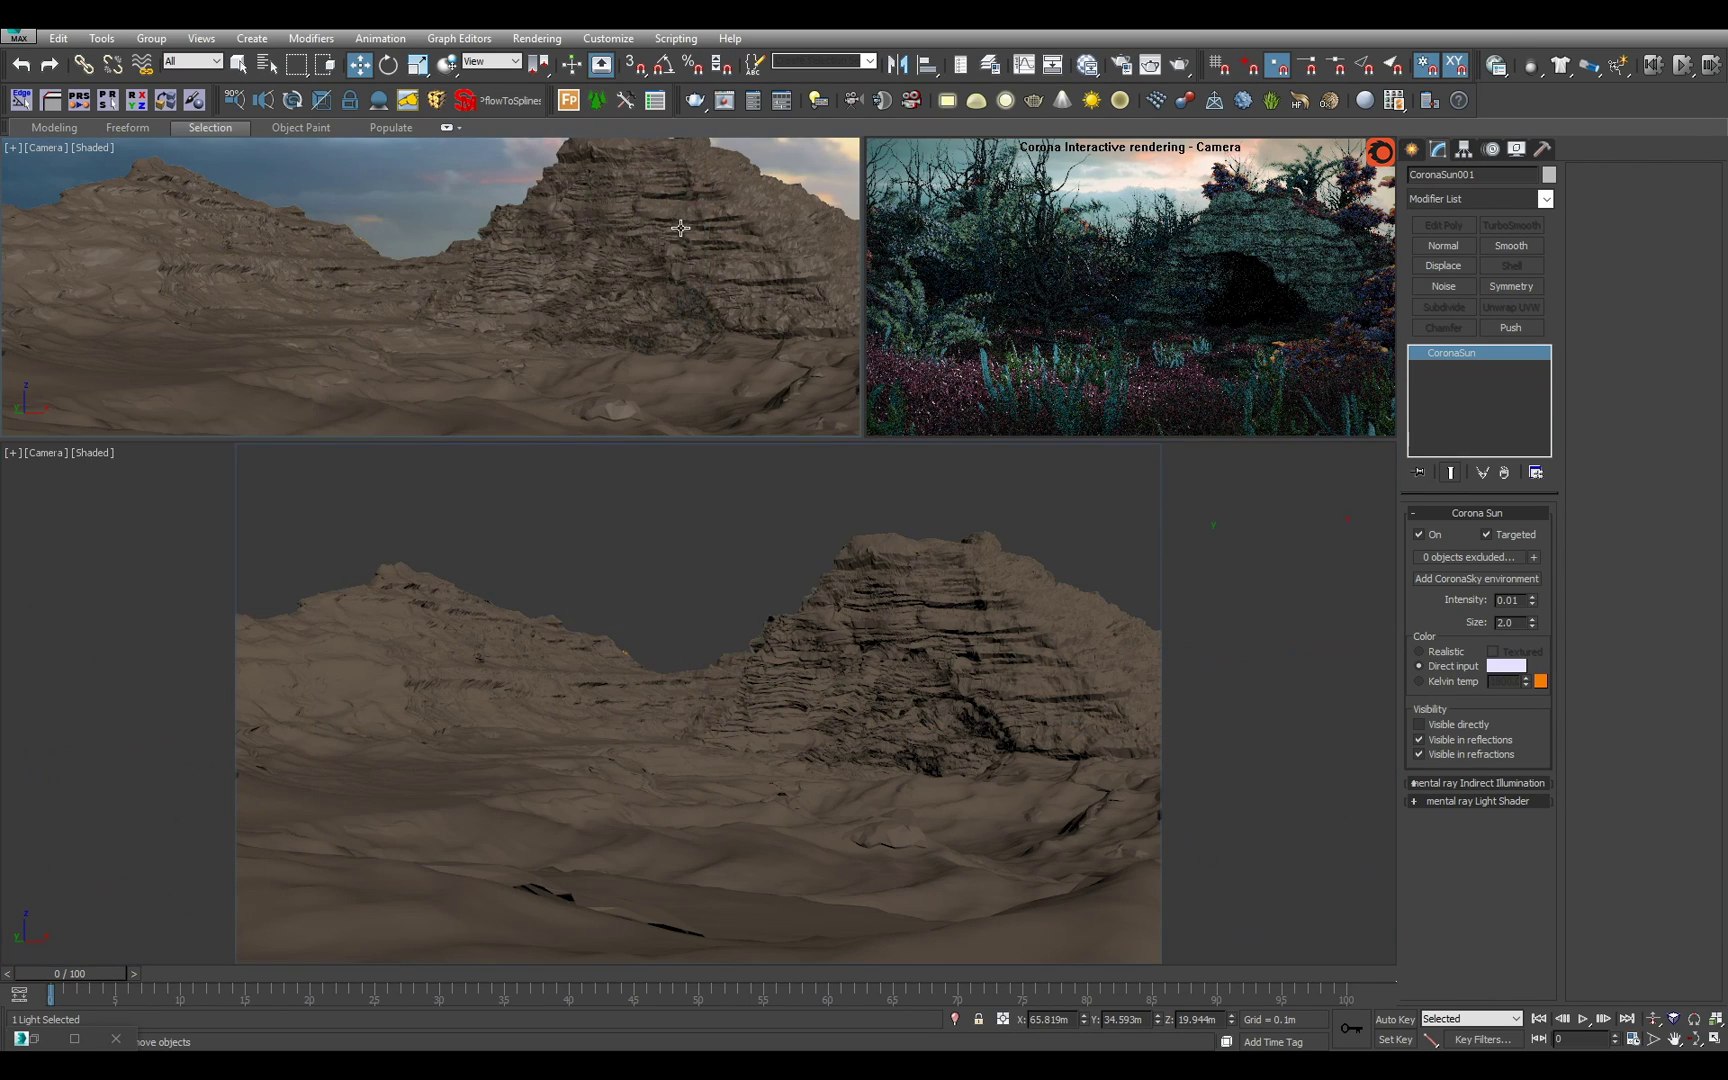
Move the sun along the Y axis to 36.38 m in a perspective view.
key("p")
scroll(692, 276, "down", 5)
middle_click_drag(694, 278, 594, 362, "alt")
scroll(694, 308, "down", 5)
middle_click_drag(715, 210, 623, 278, "alt")
scroll(640, 253, "down", 1)
mouse_move(503, 263)
left_mouse_down()
mouse_move(443, 256)
mouse_move(472, 261)
left_mouse_up()
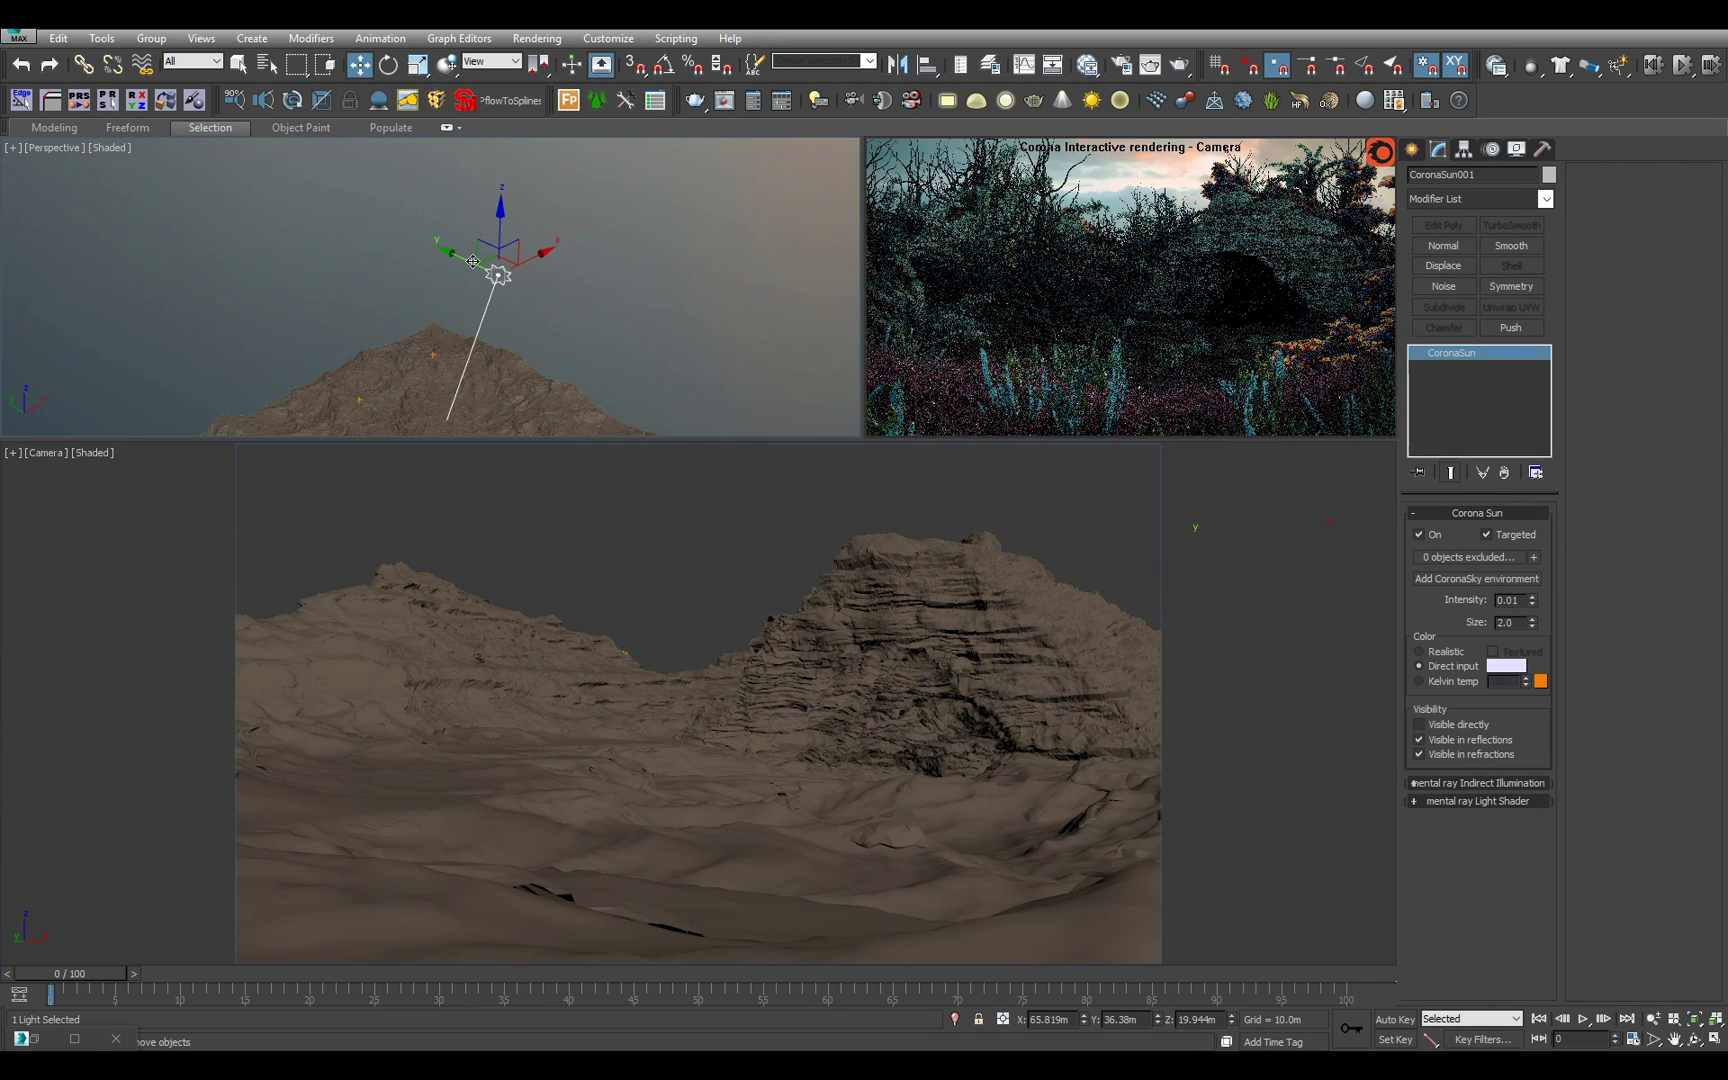
middle_click_drag(571, 316, 506, 244, "alt")
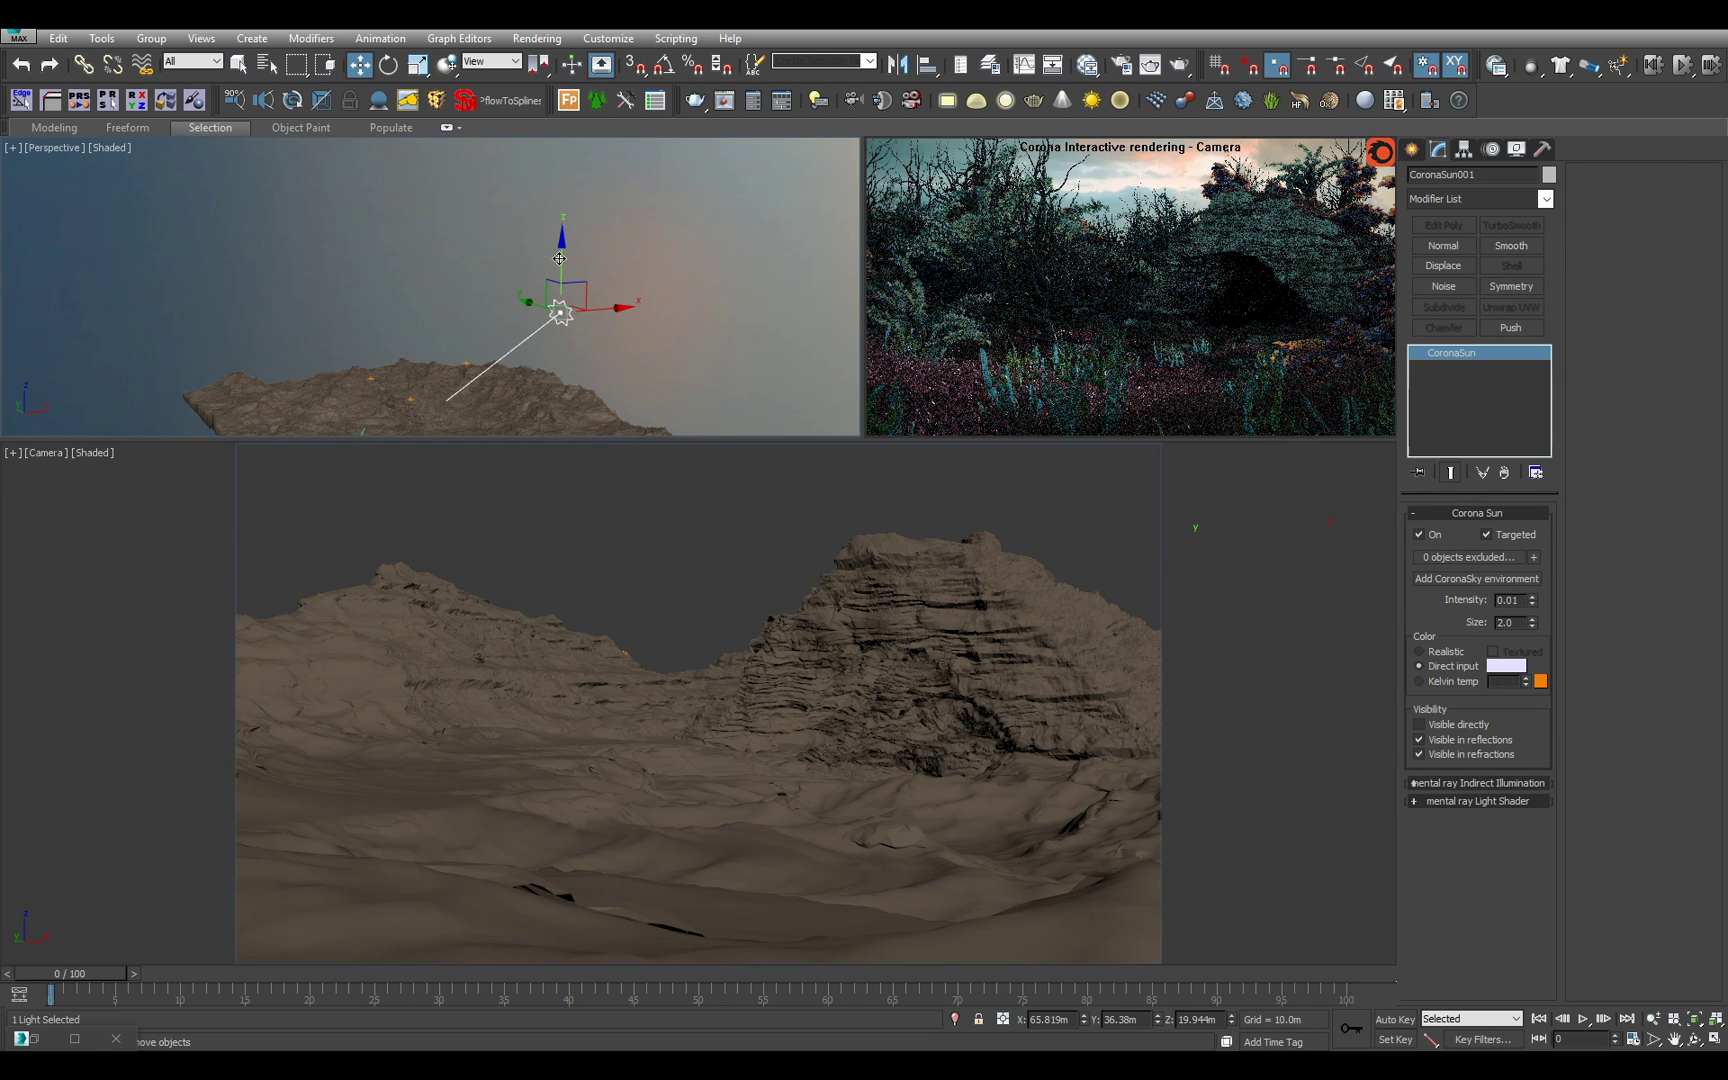
Lower the sun along the Z axis to 18.588 m and set its intensity to 0.015.
left_click_drag(559, 258, 565, 262)
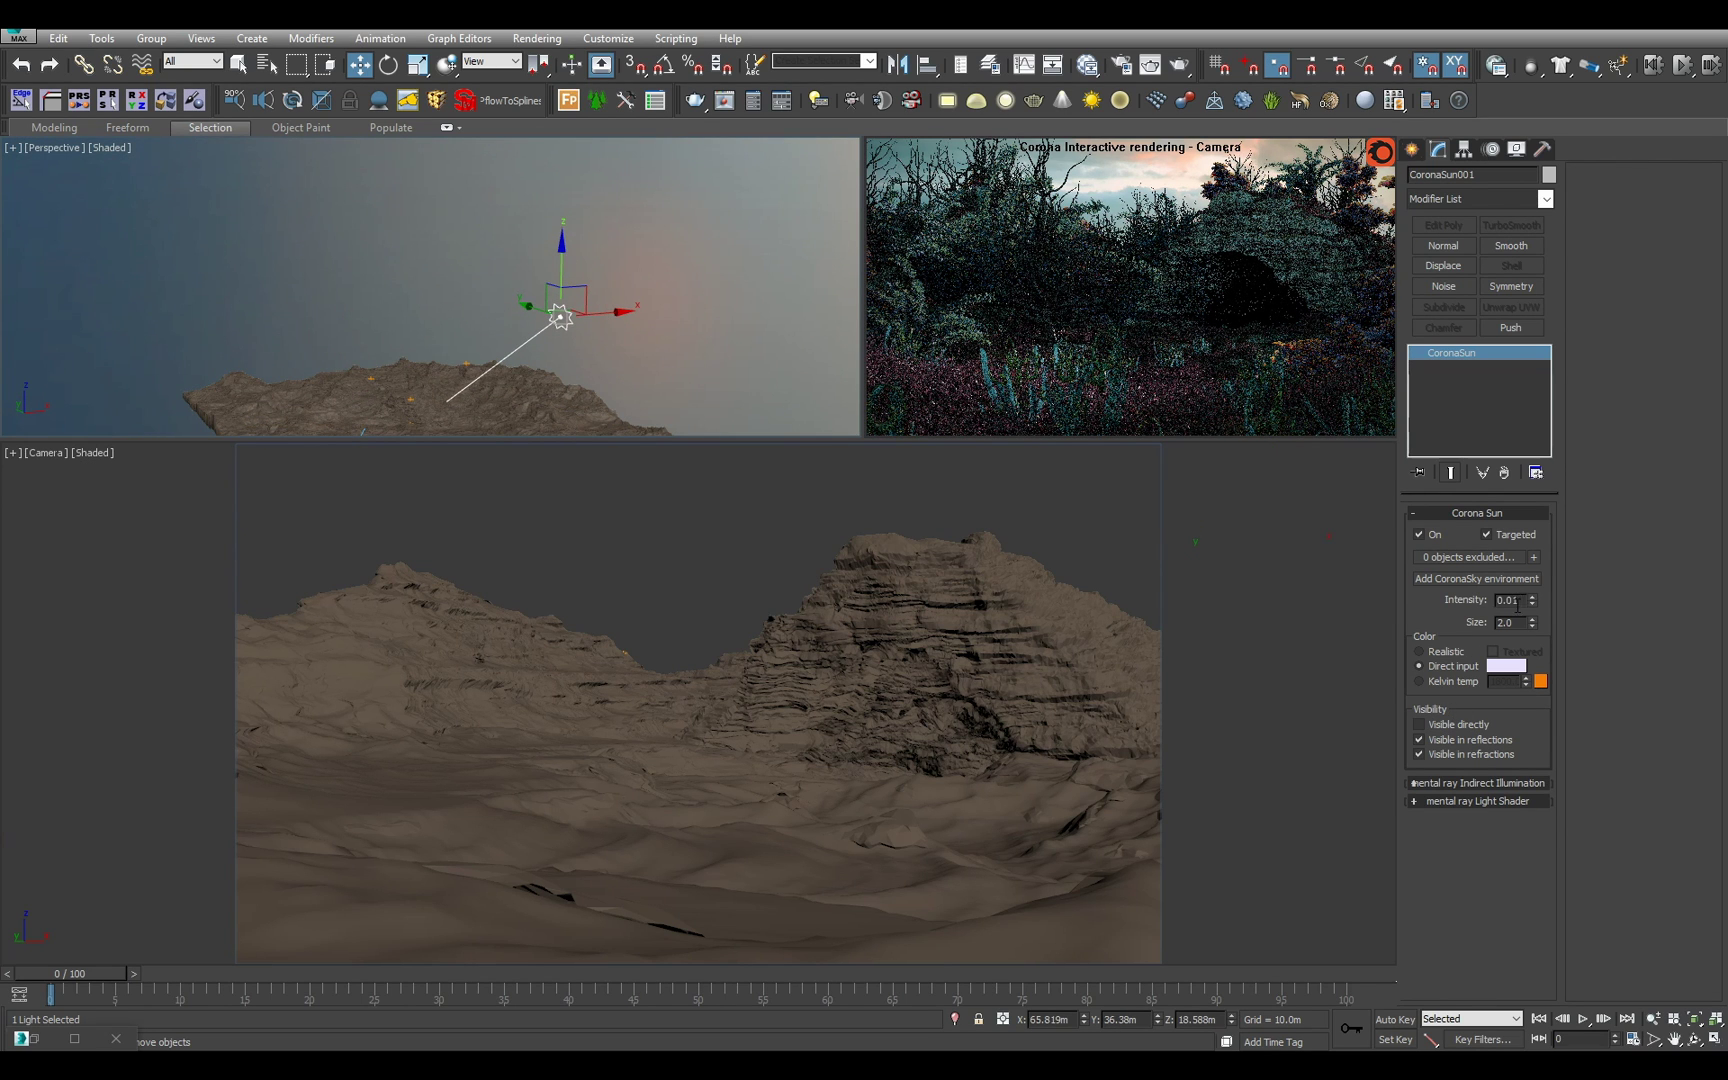
key("BackSpace")
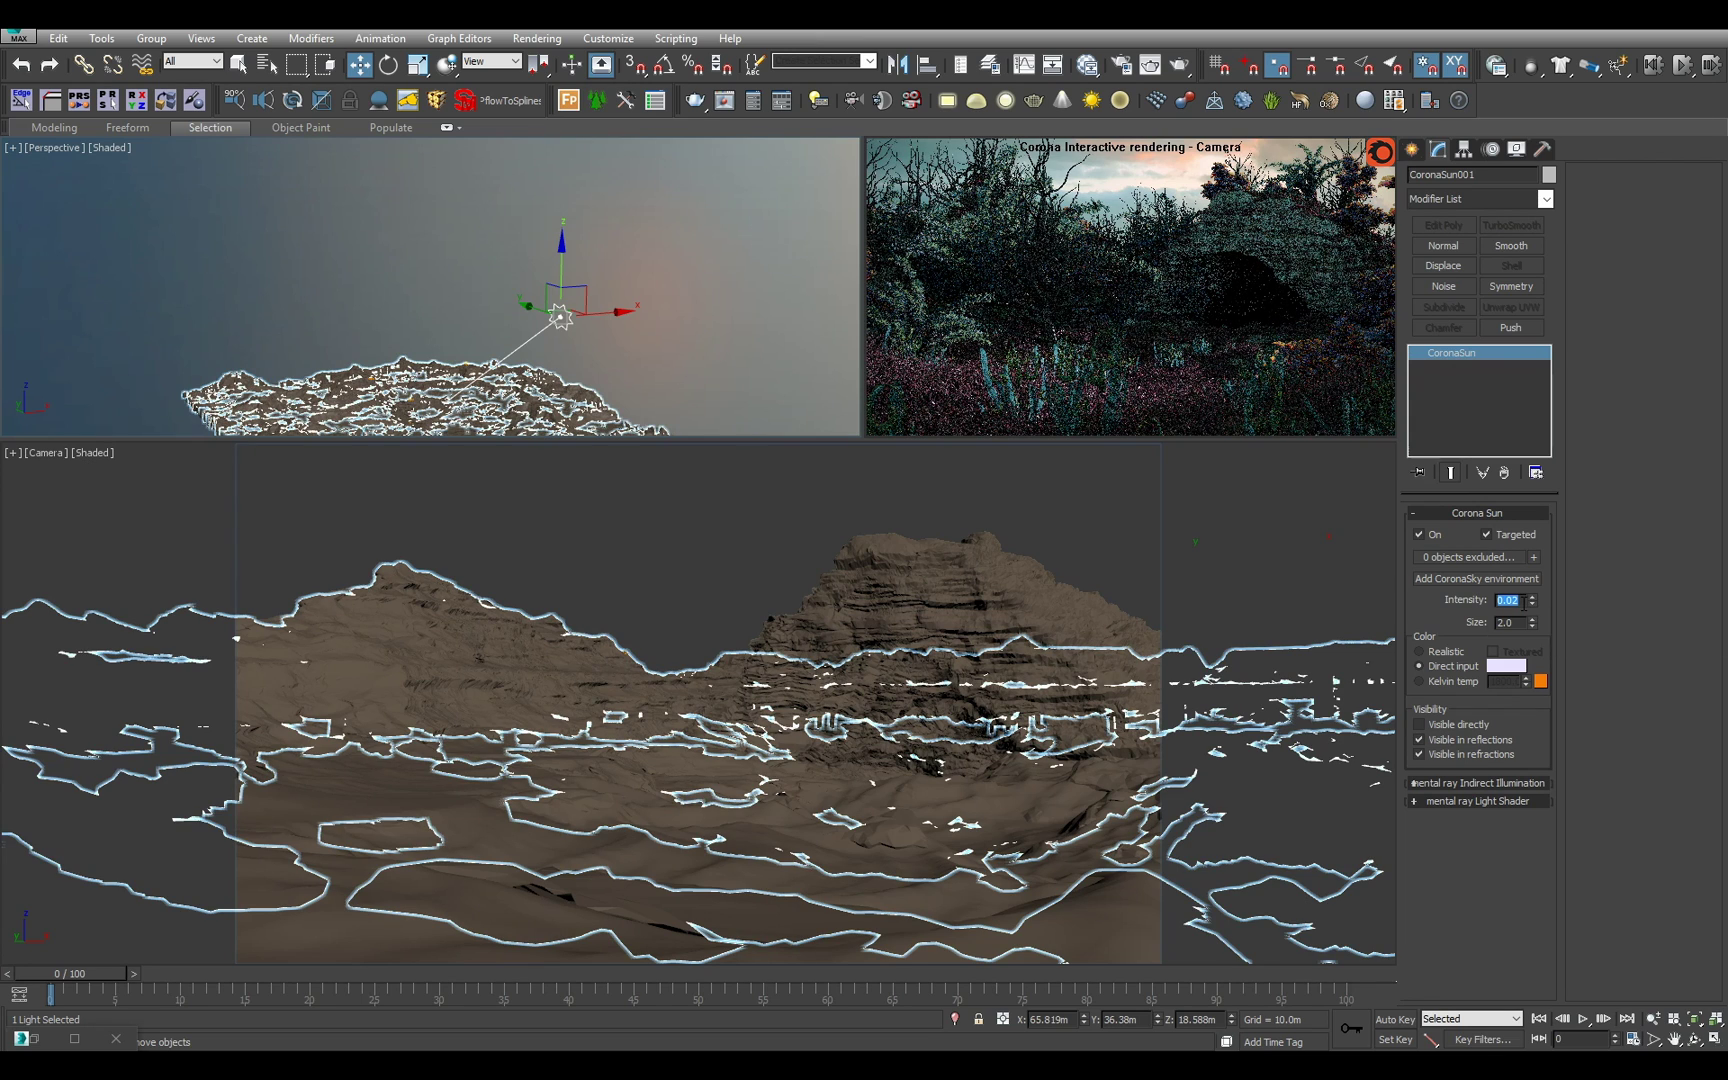
left_click(1524, 601)
type("15")
key("Return")
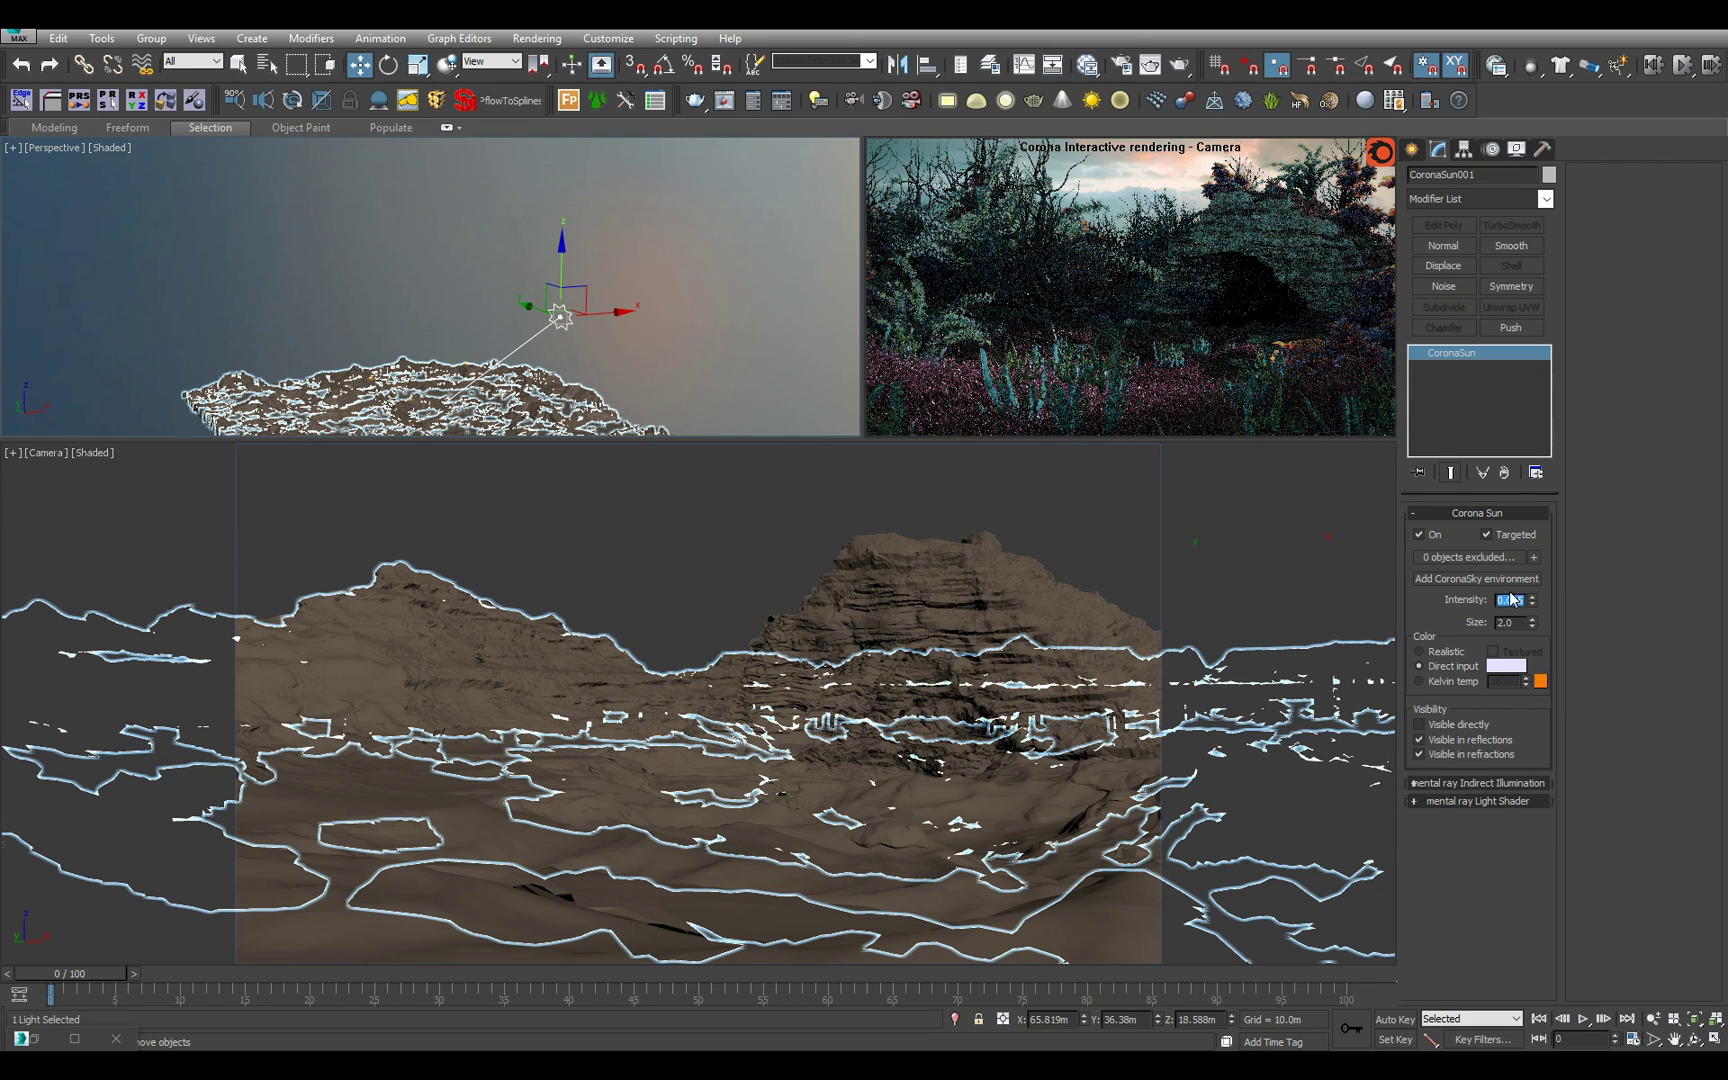
Move the sun along the Y axis to 38.808 m and return the viewport to the Camera view.
middle_click_drag(622, 330, 515, 349)
mouse_move(501, 233)
left_mouse_down()
mouse_move(481, 224)
mouse_move(496, 230)
left_mouse_up()
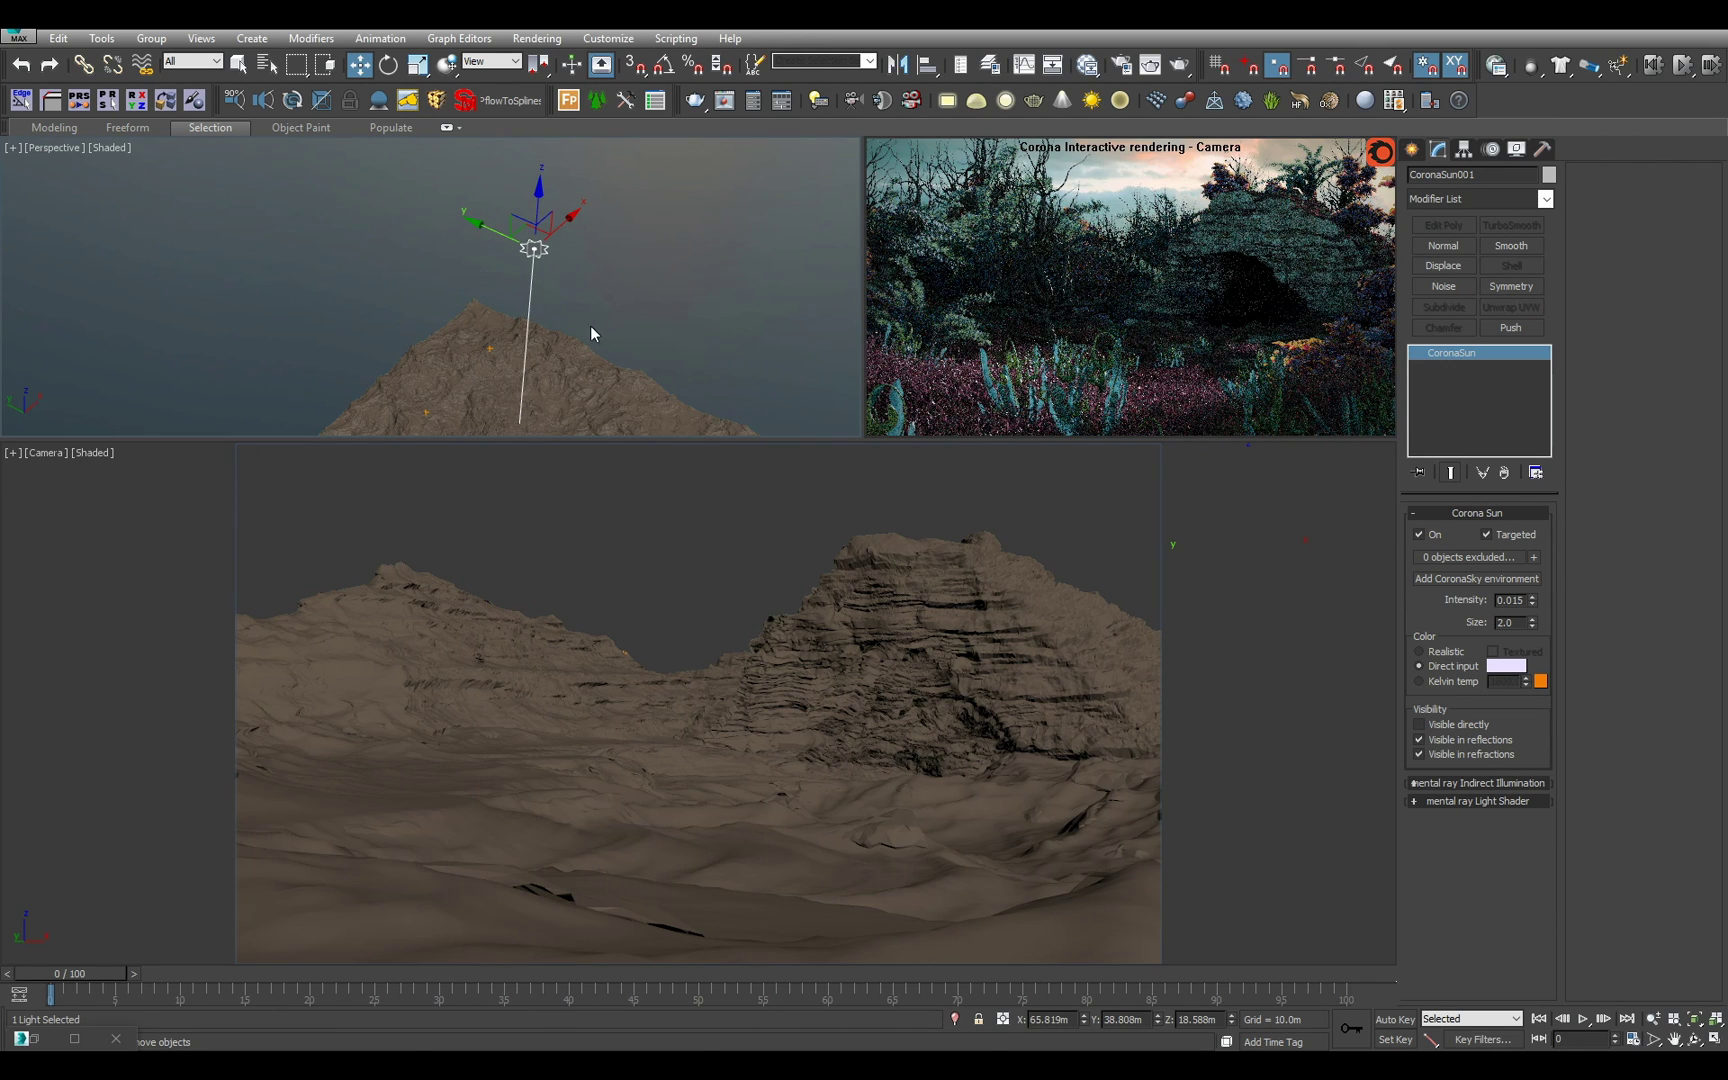
key("c")
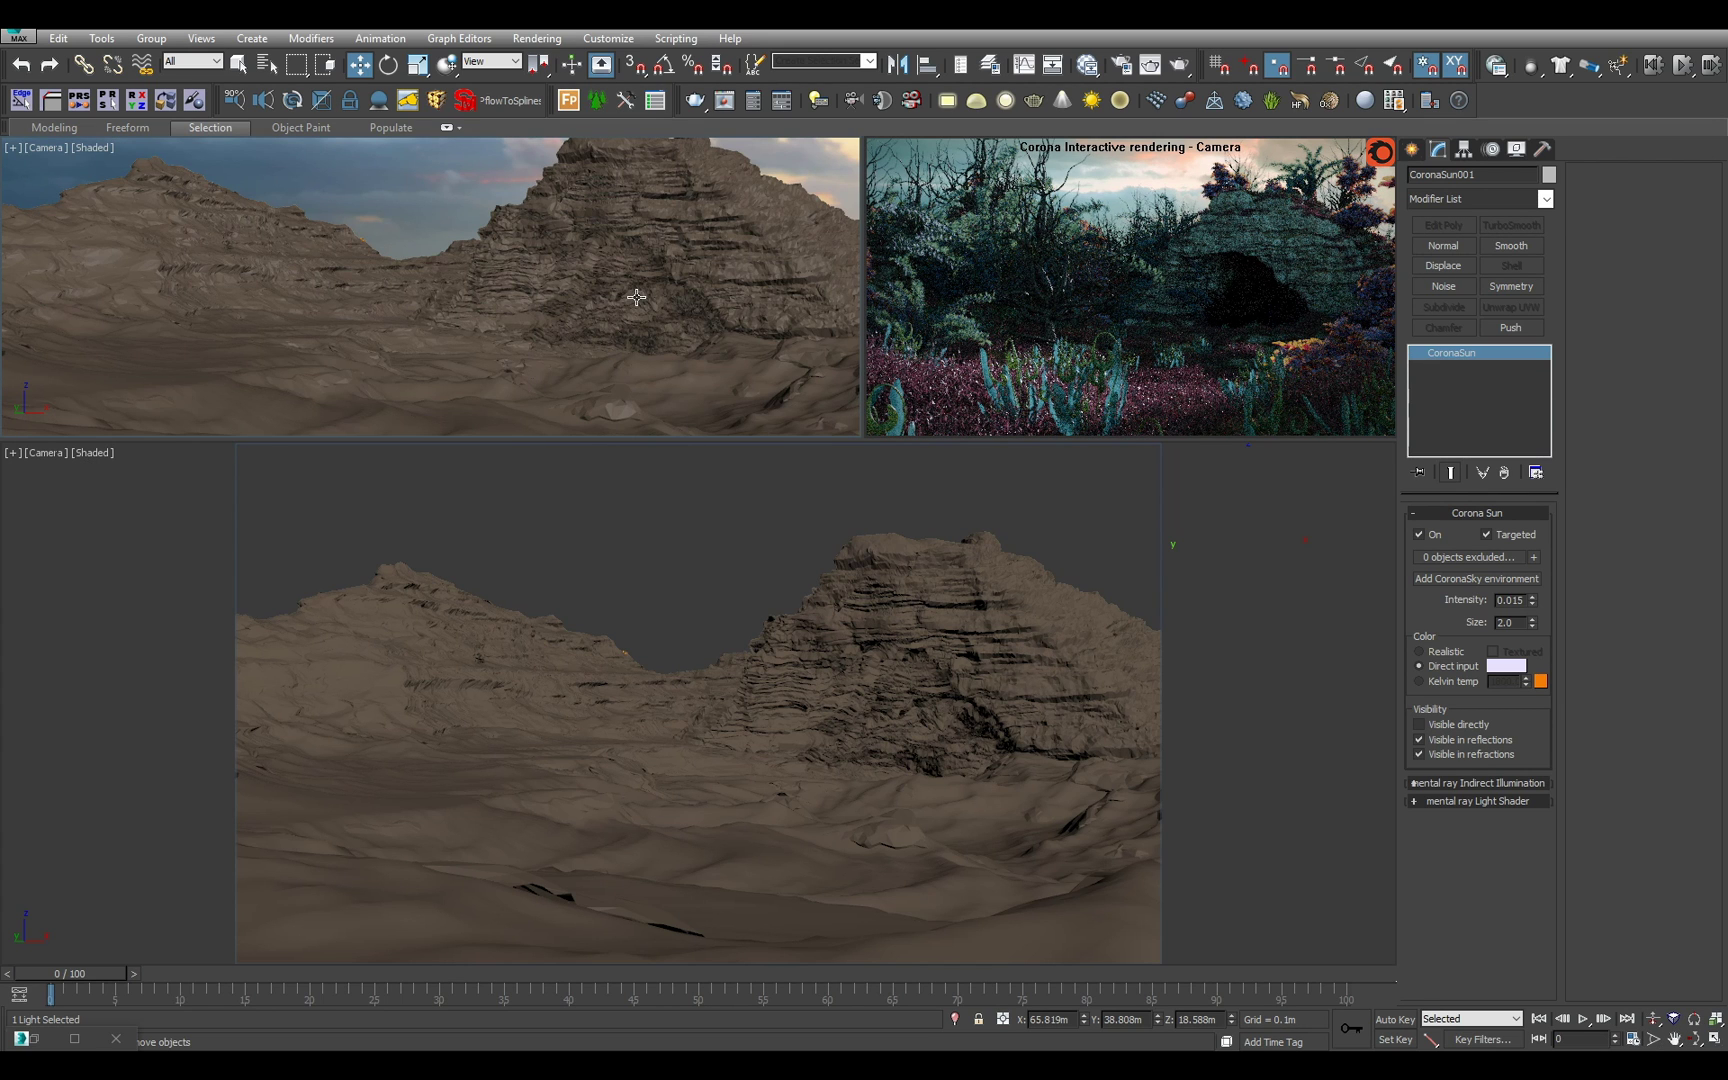
Create a sphere-shaped CoronaLight with a radius of about 1.19 m on the ground in front of the cave, using a perspective view.
key("p")
scroll(686, 290, "down", 3)
middle_click_drag(686, 290, 688, 392, "alt")
left_click(1412, 149)
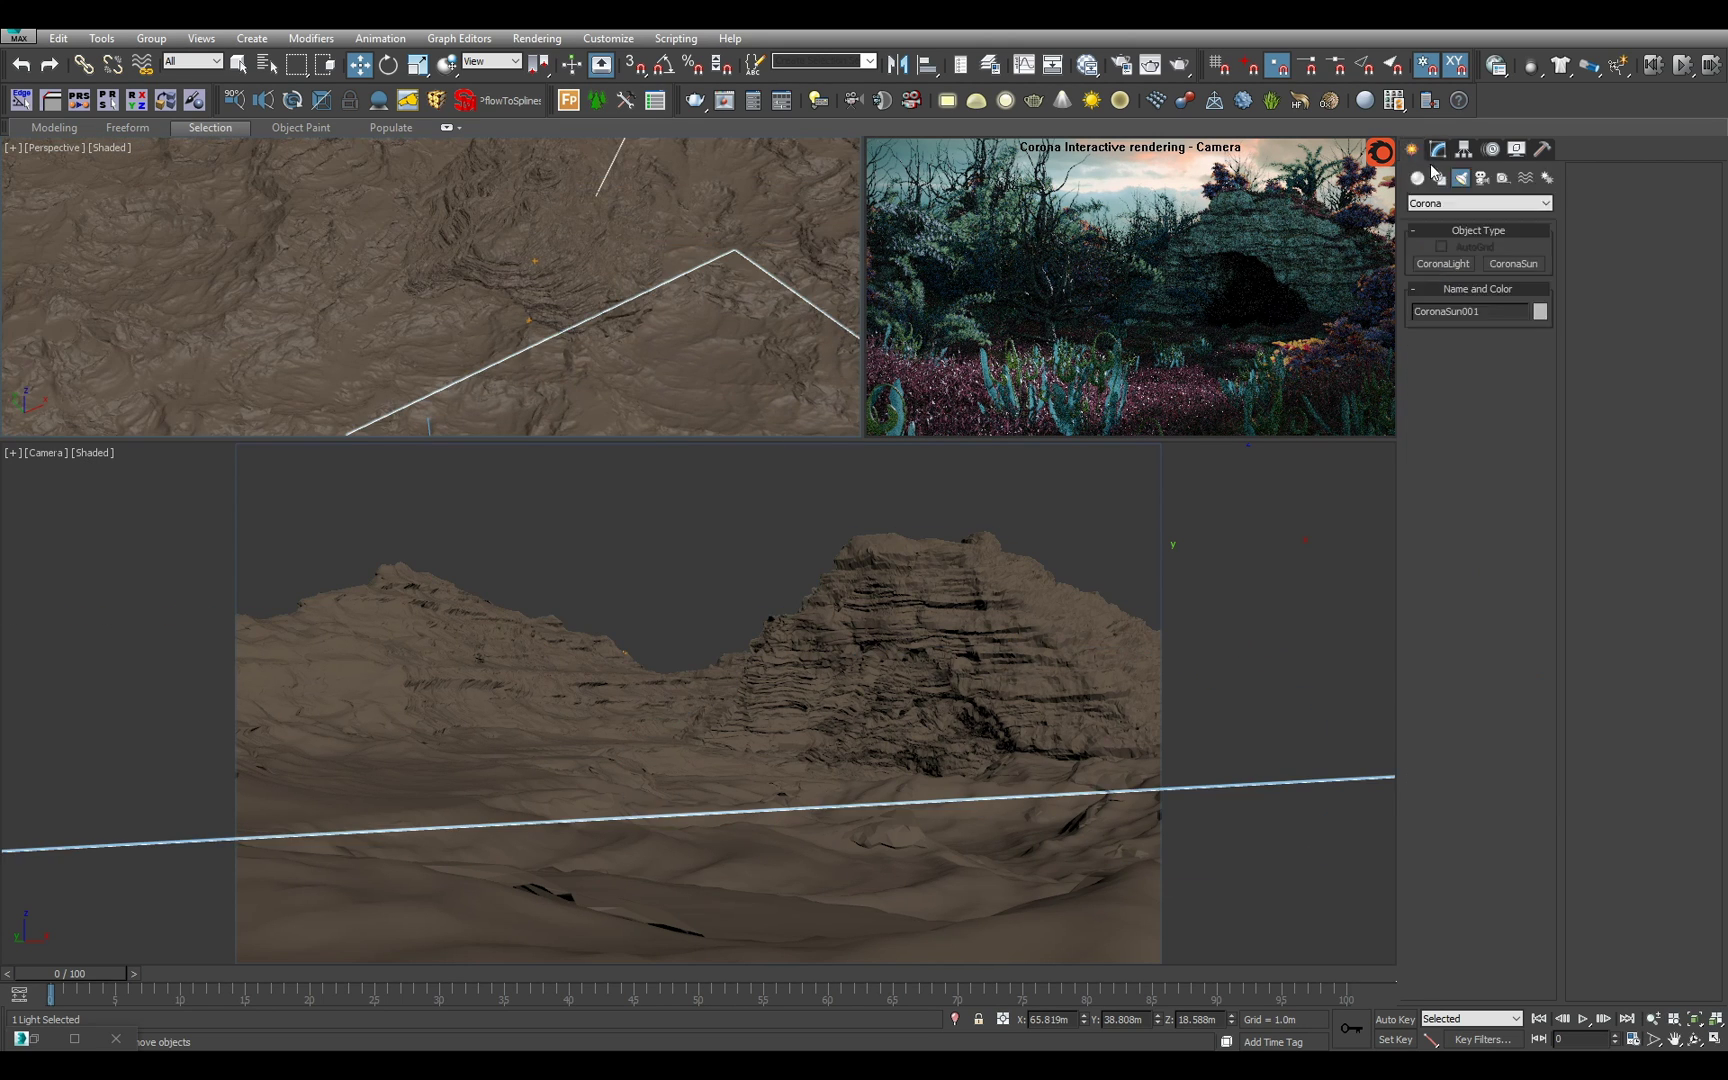
left_click(1466, 263)
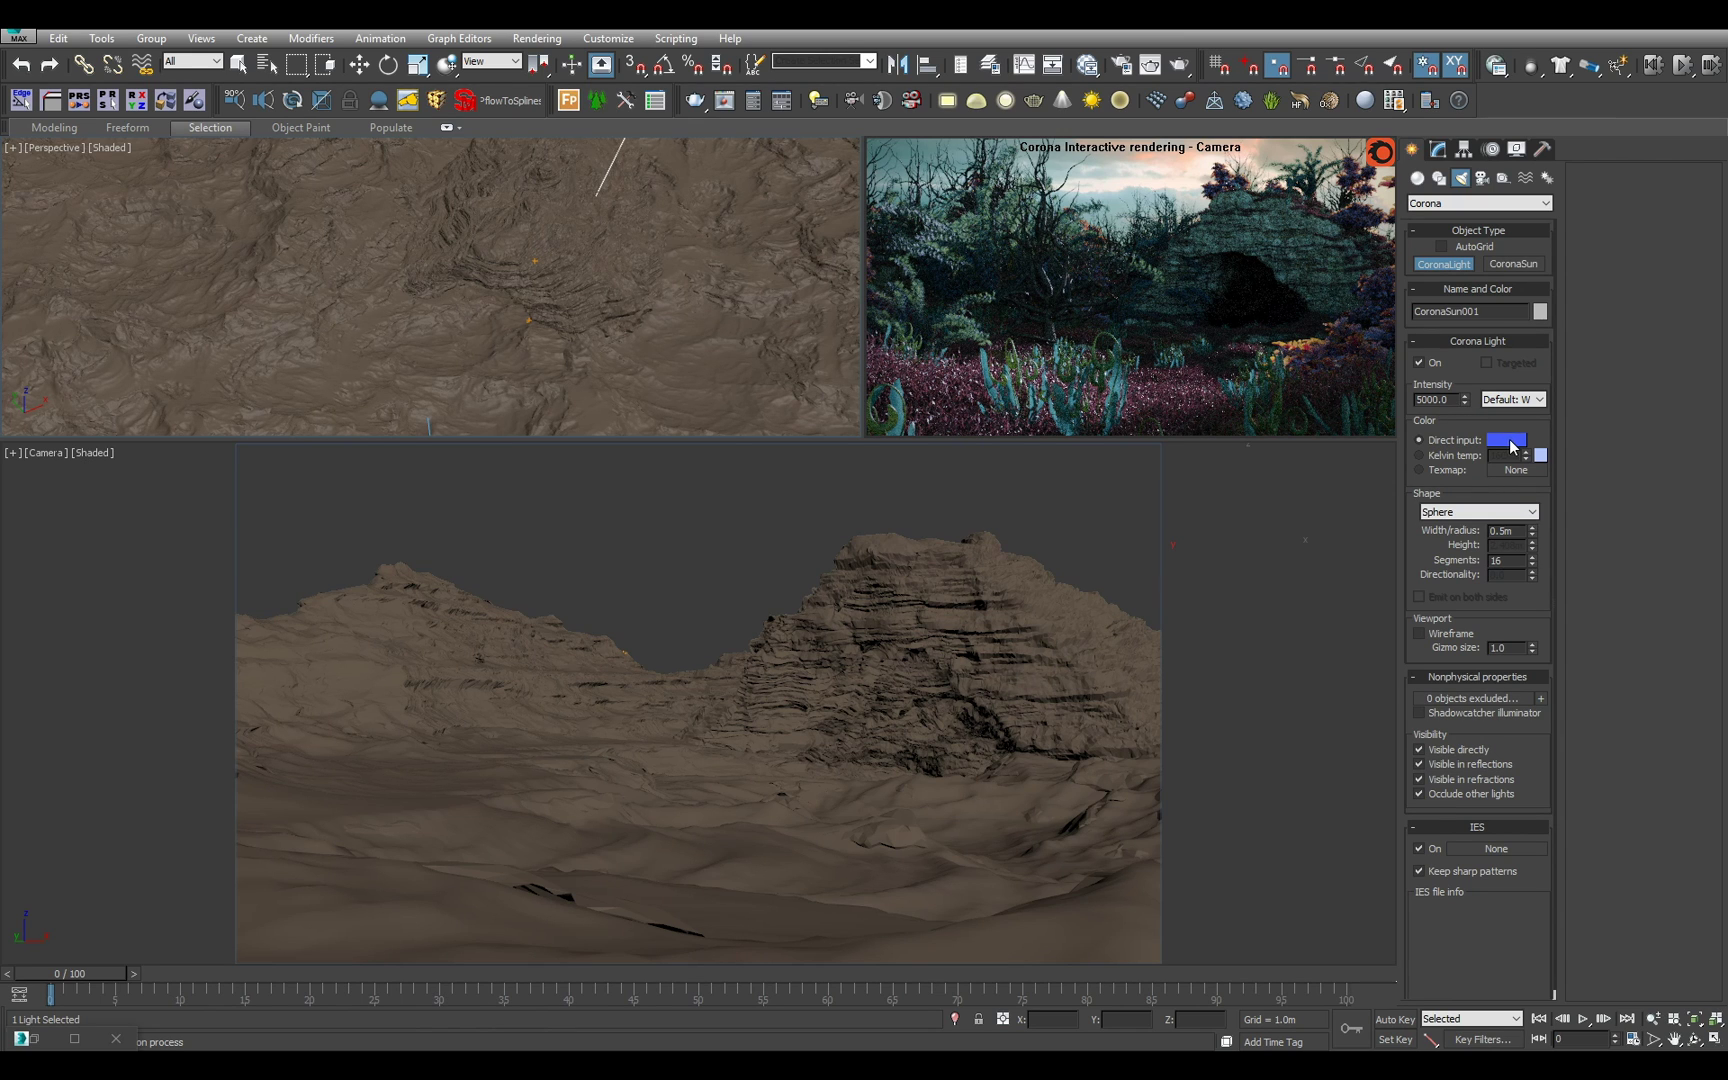
middle_click_drag(650, 301, 548, 351)
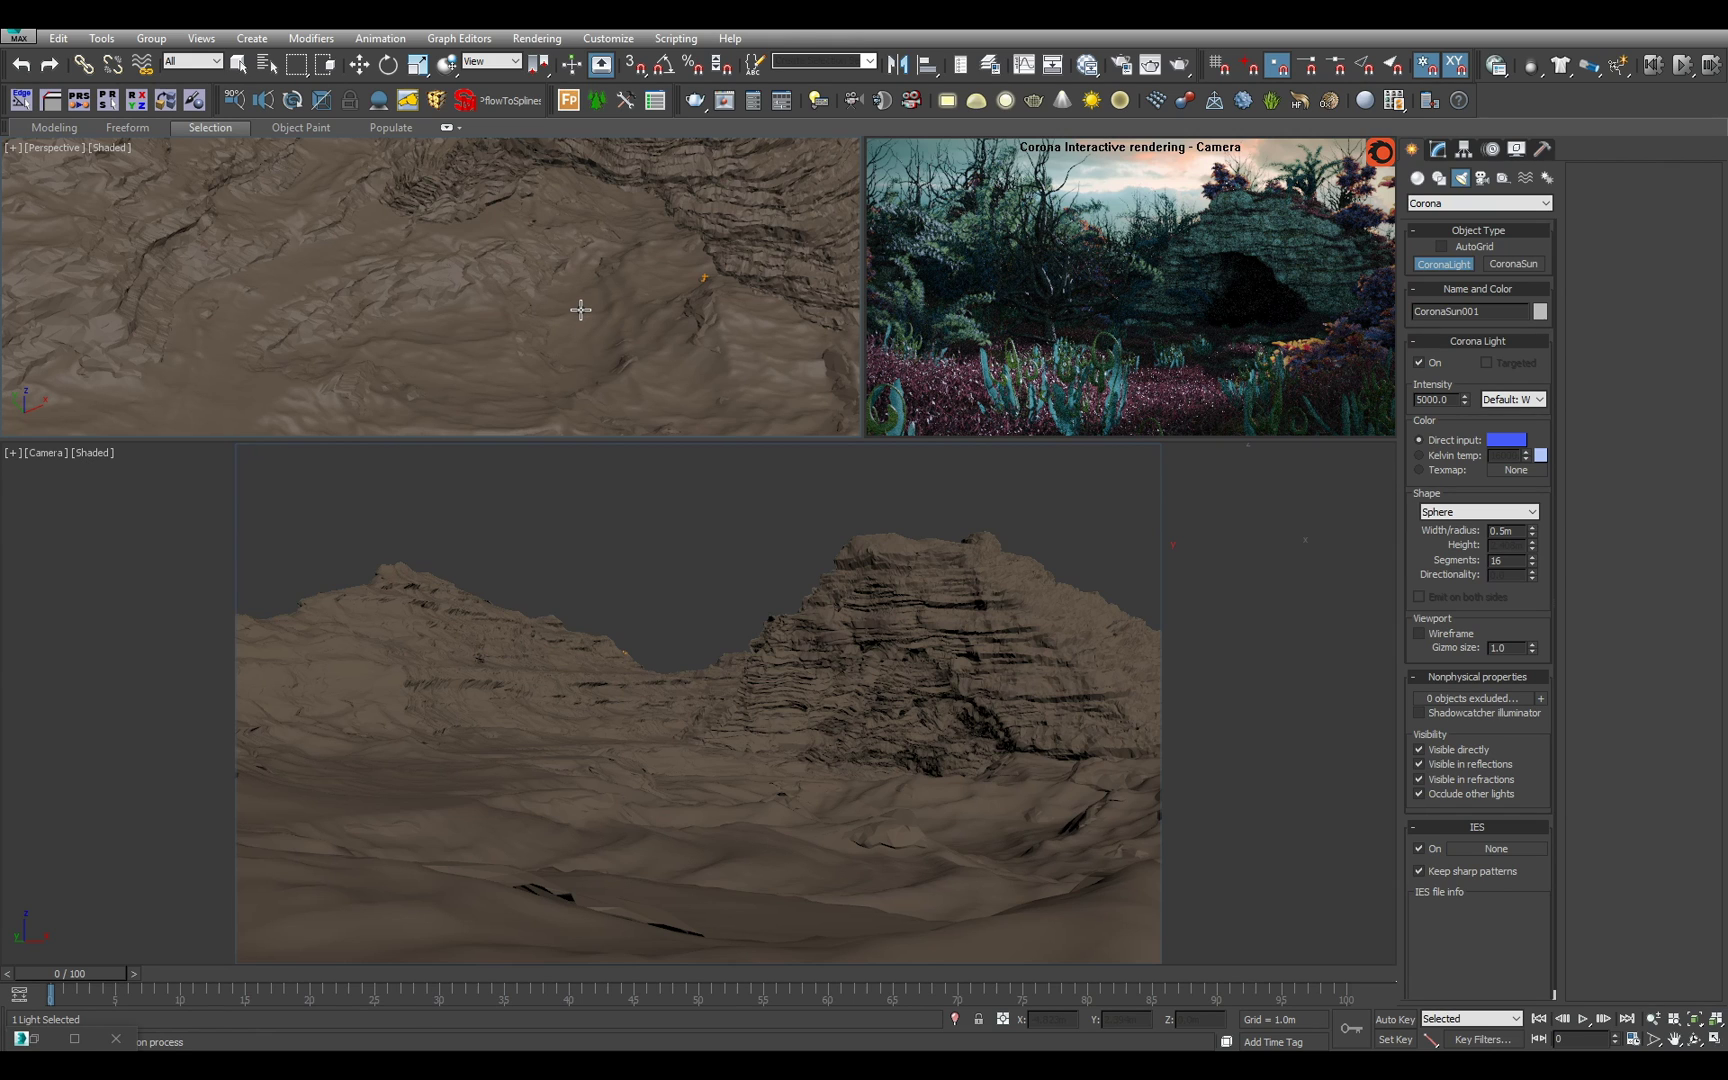
left_click_drag(580, 310, 581, 310)
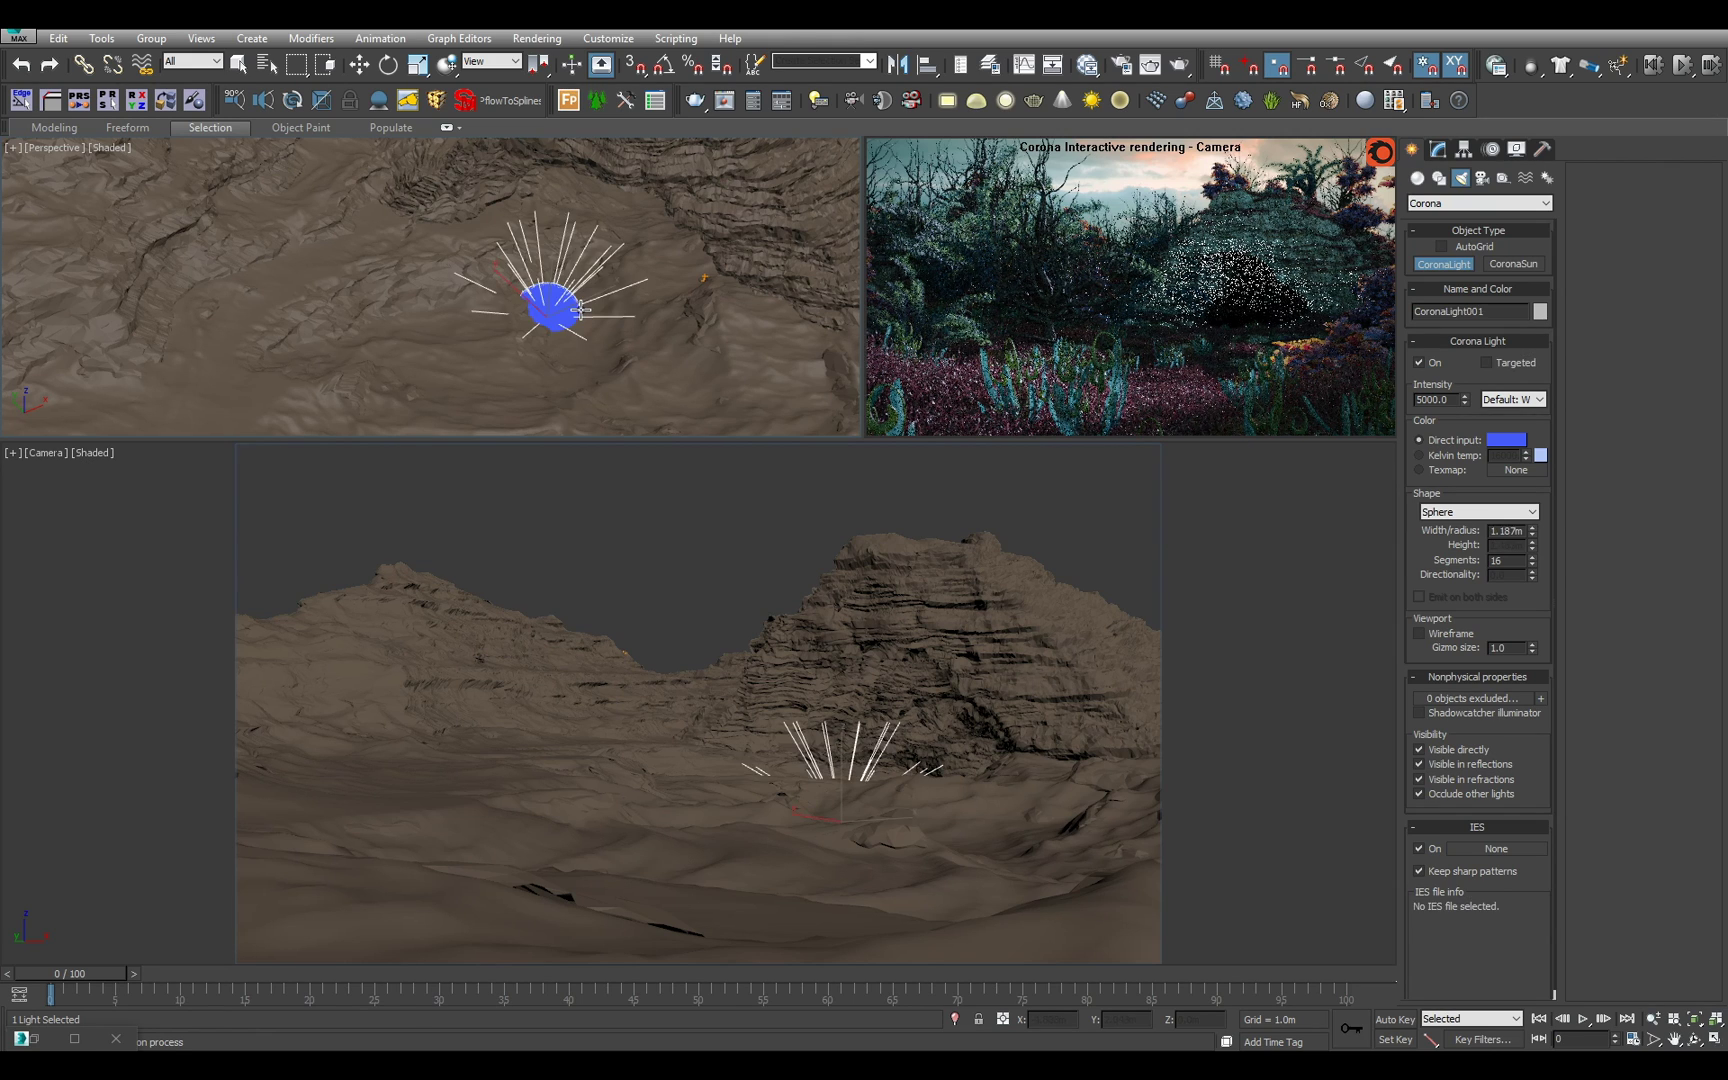
Set the new sphere light's radius to 0.5 m.
key("w")
scroll(604, 311, "down", 2)
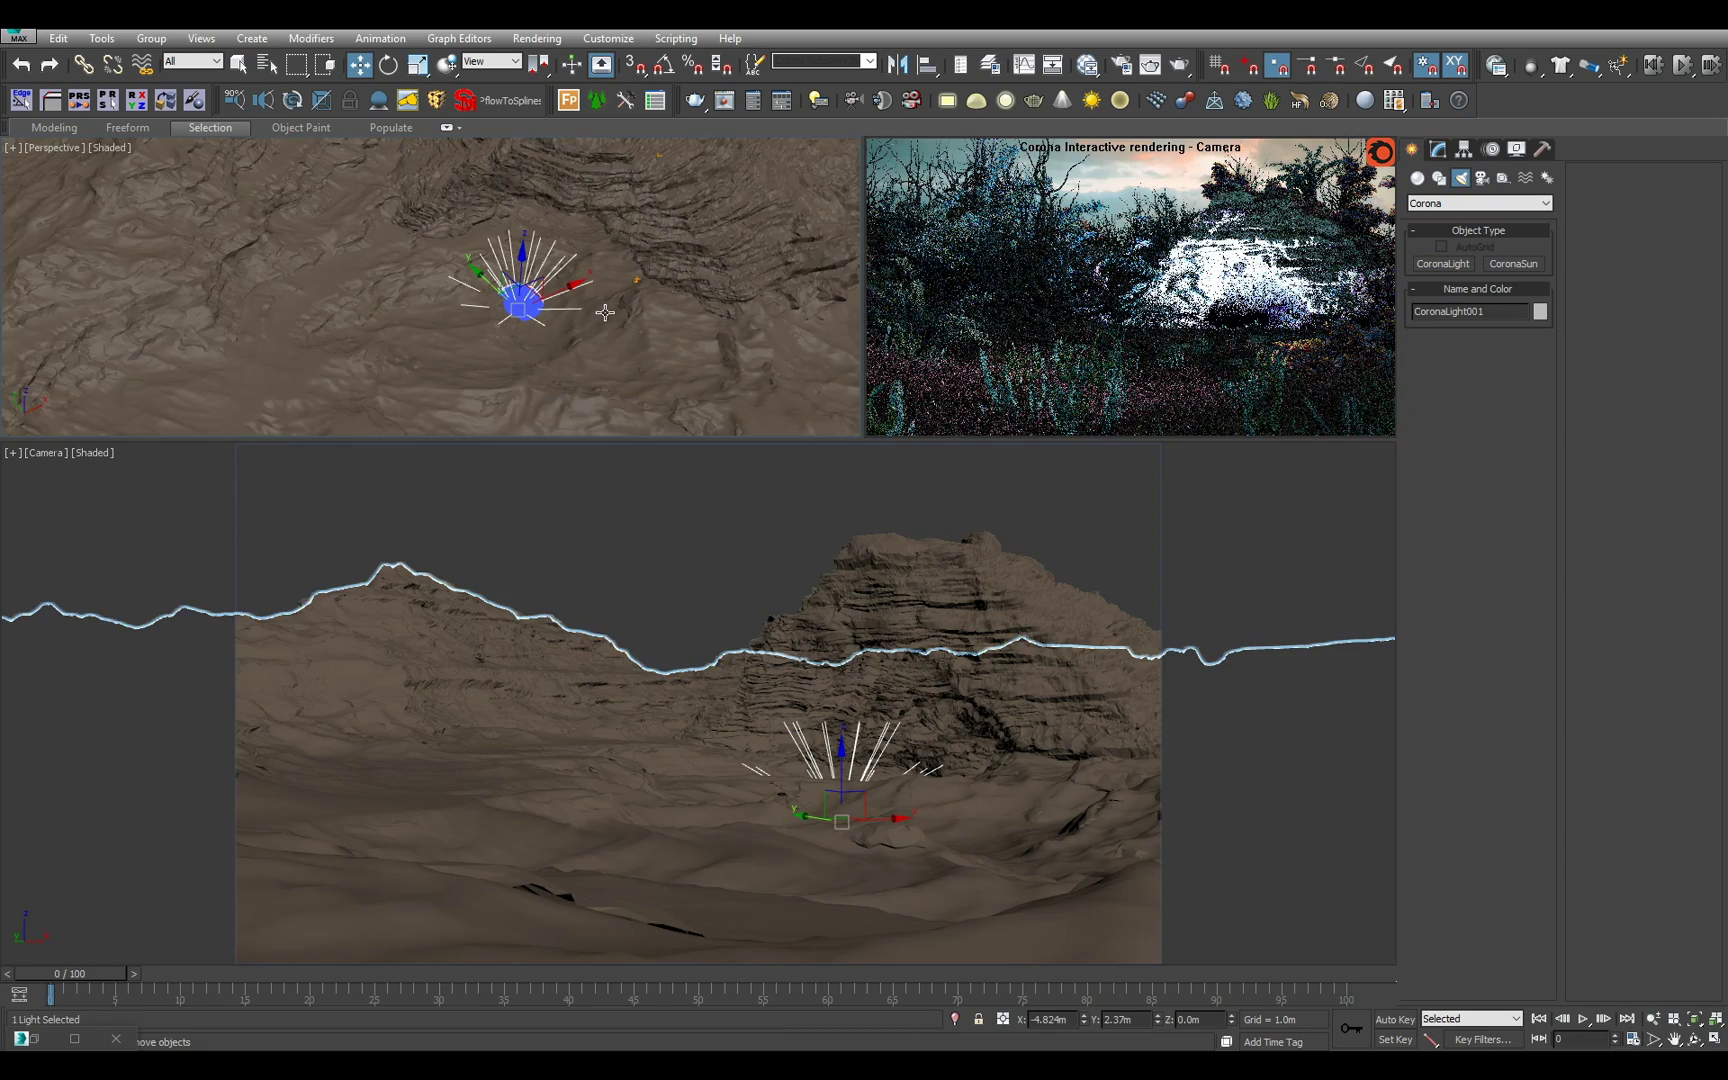
middle_click_drag(603, 312, 632, 386)
left_click(1430, 150)
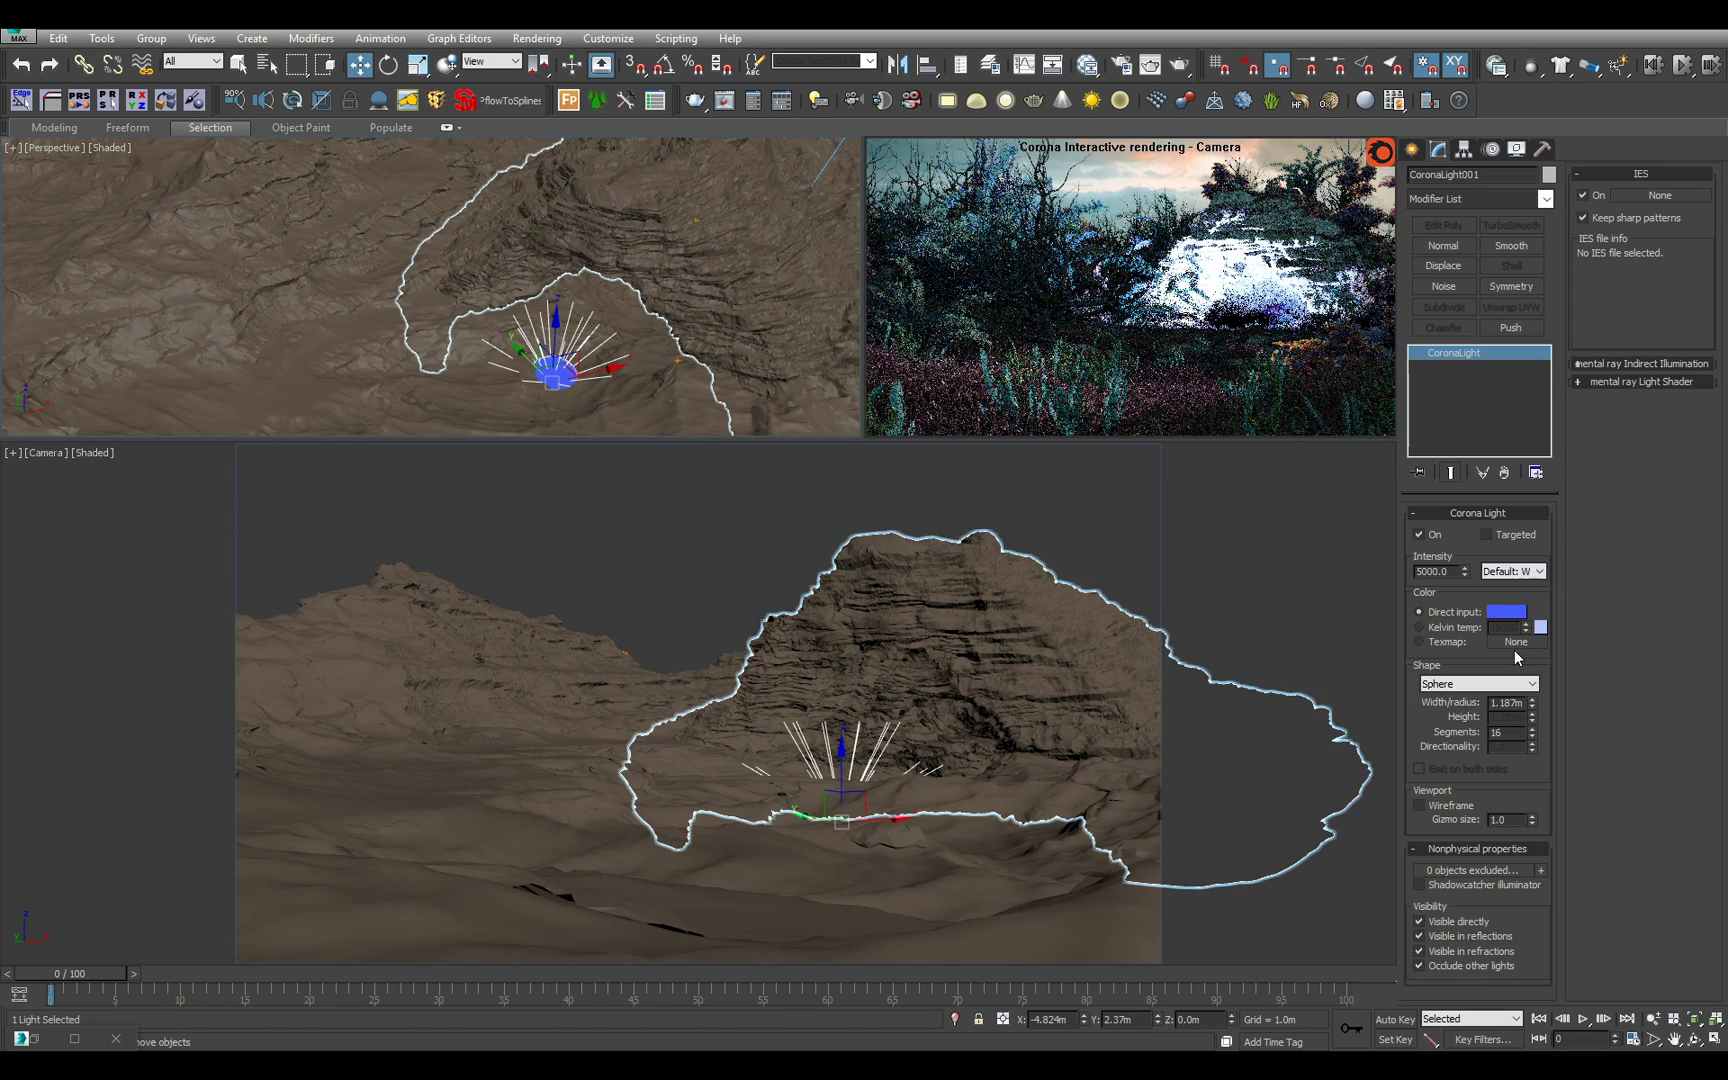
double_click(1522, 707)
type(".5")
key("Return")
Move the sphere light into the cave at about X 9.057 m, Y 11.79 m, Z -0.208 m, and restore the Camera view.
middle_click_drag(720, 400, 696, 429, "alt")
left_click_drag(482, 375, 455, 296)
scroll(455, 296, "up", 10)
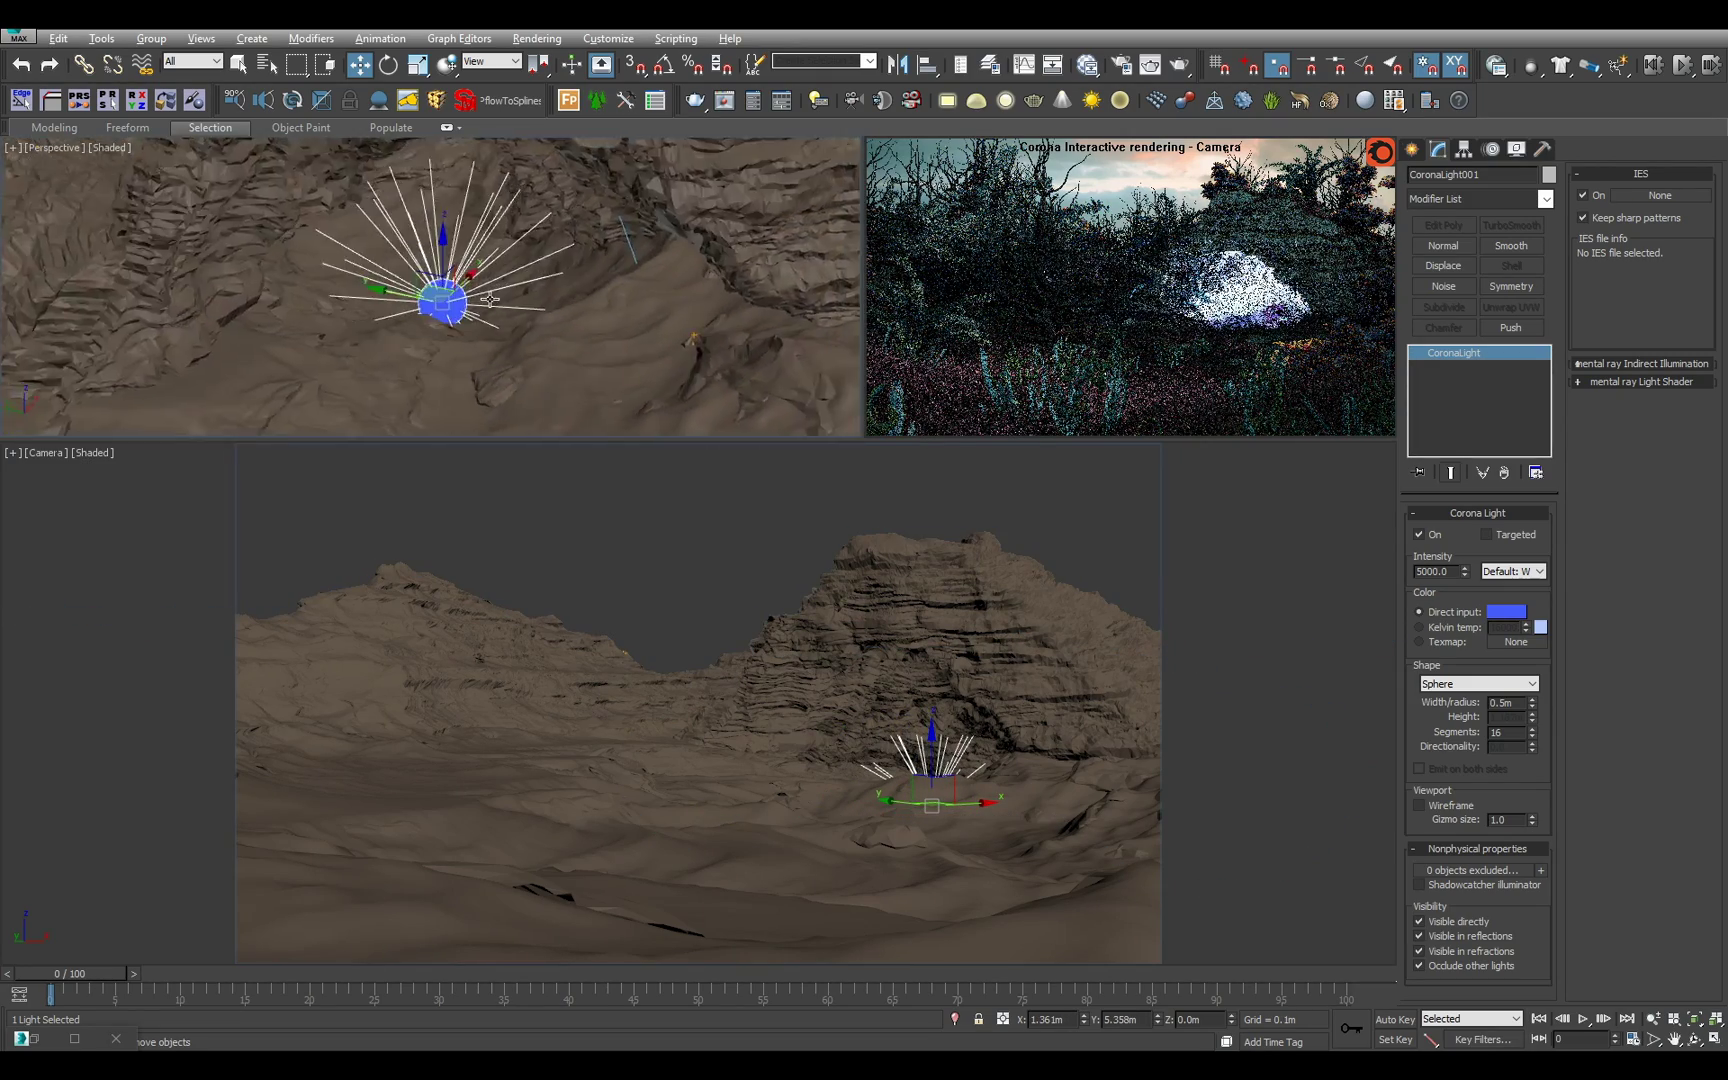
middle_click_drag(472, 314, 462, 292, "alt")
left_click_drag(432, 284, 396, 237)
middle_click_drag(396, 237, 449, 266, "alt")
scroll(449, 266, "up", 2)
left_click_drag(480, 305, 475, 217)
middle_click_drag(475, 217, 540, 256)
left_click_drag(506, 246, 512, 257)
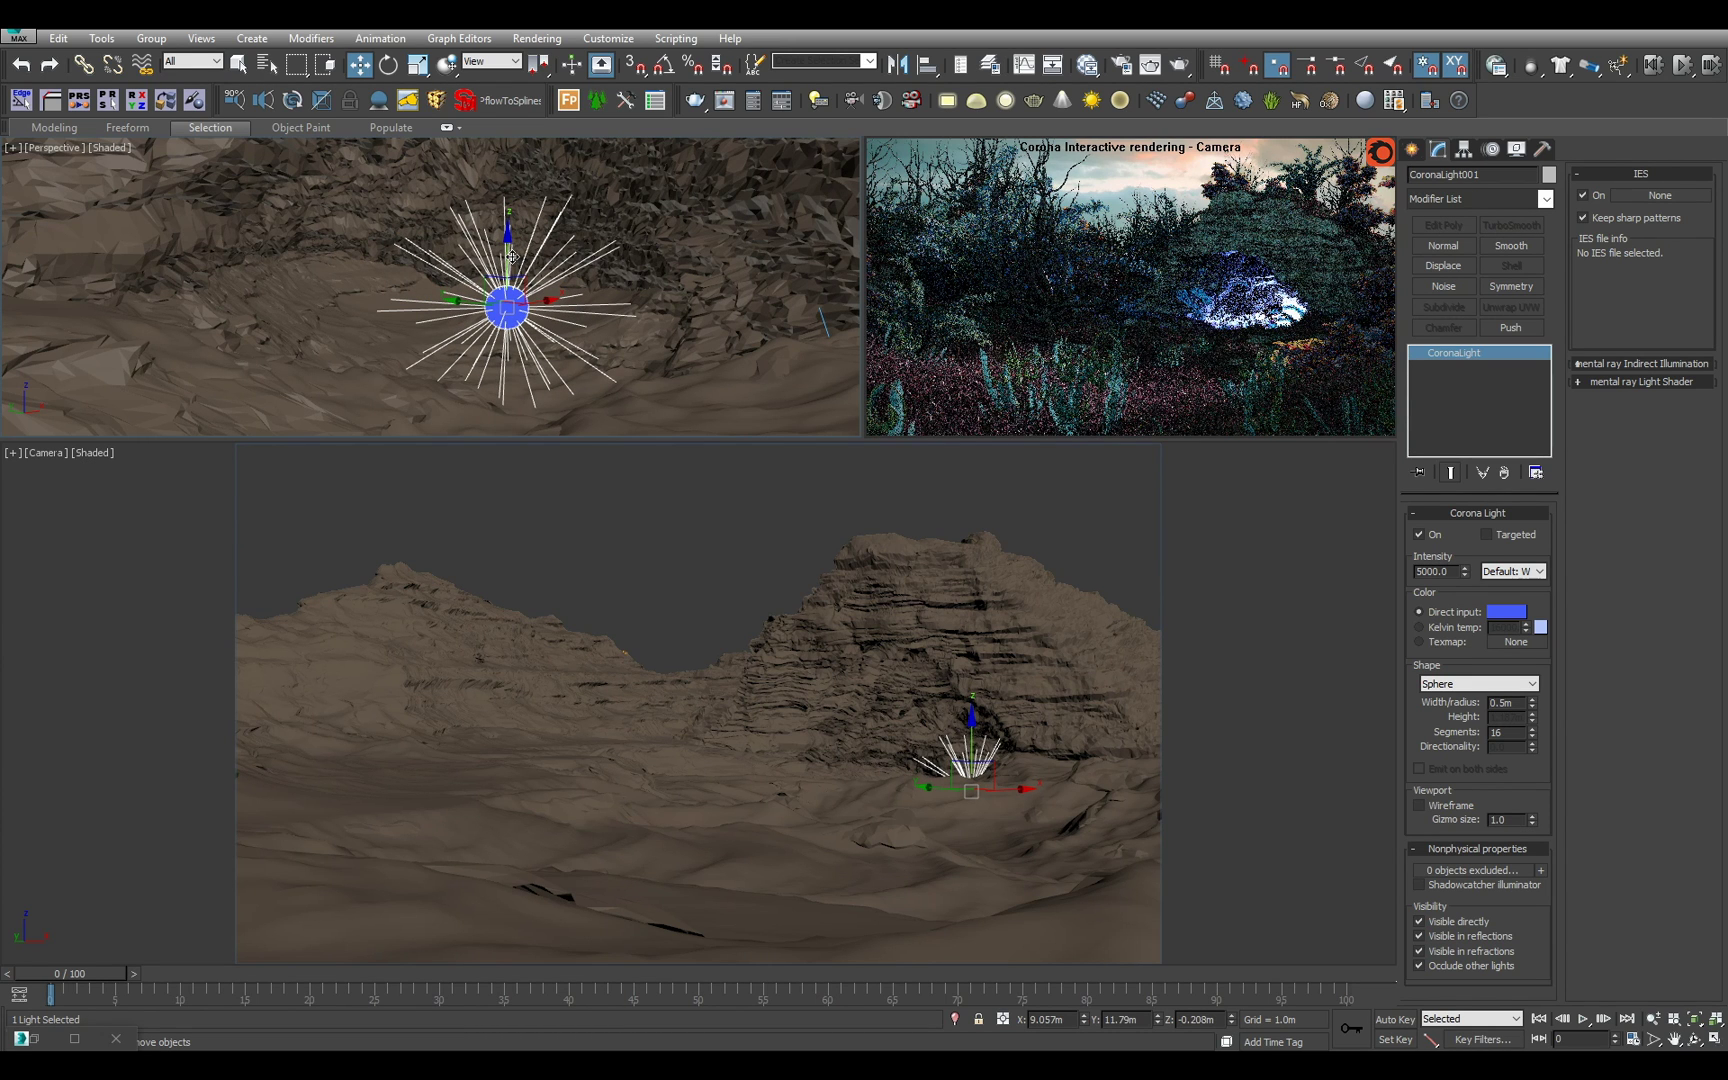
key("c")
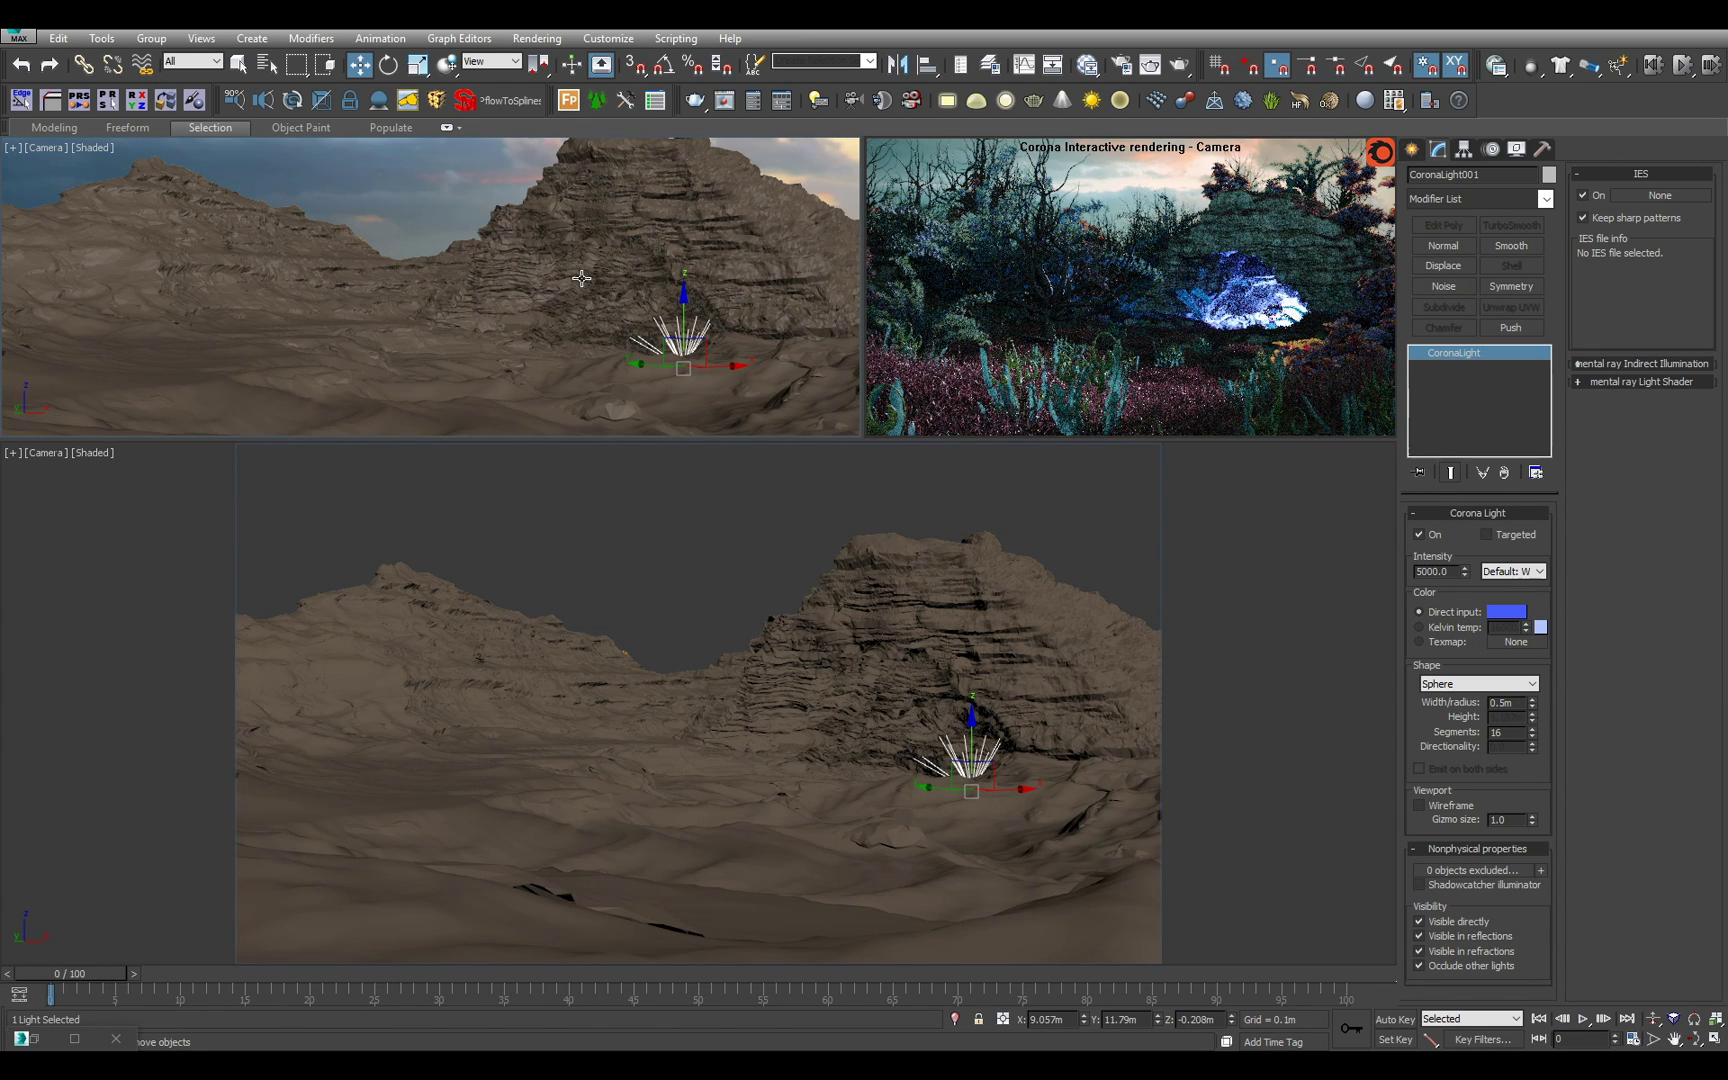
Select the sun in a perspective view and set its intensity to 0.01.
key("p")
scroll(602, 278, "down", 5)
middle_click_drag(607, 276, 678, 272, "alt")
scroll(590, 298, "down", 3)
key("q")
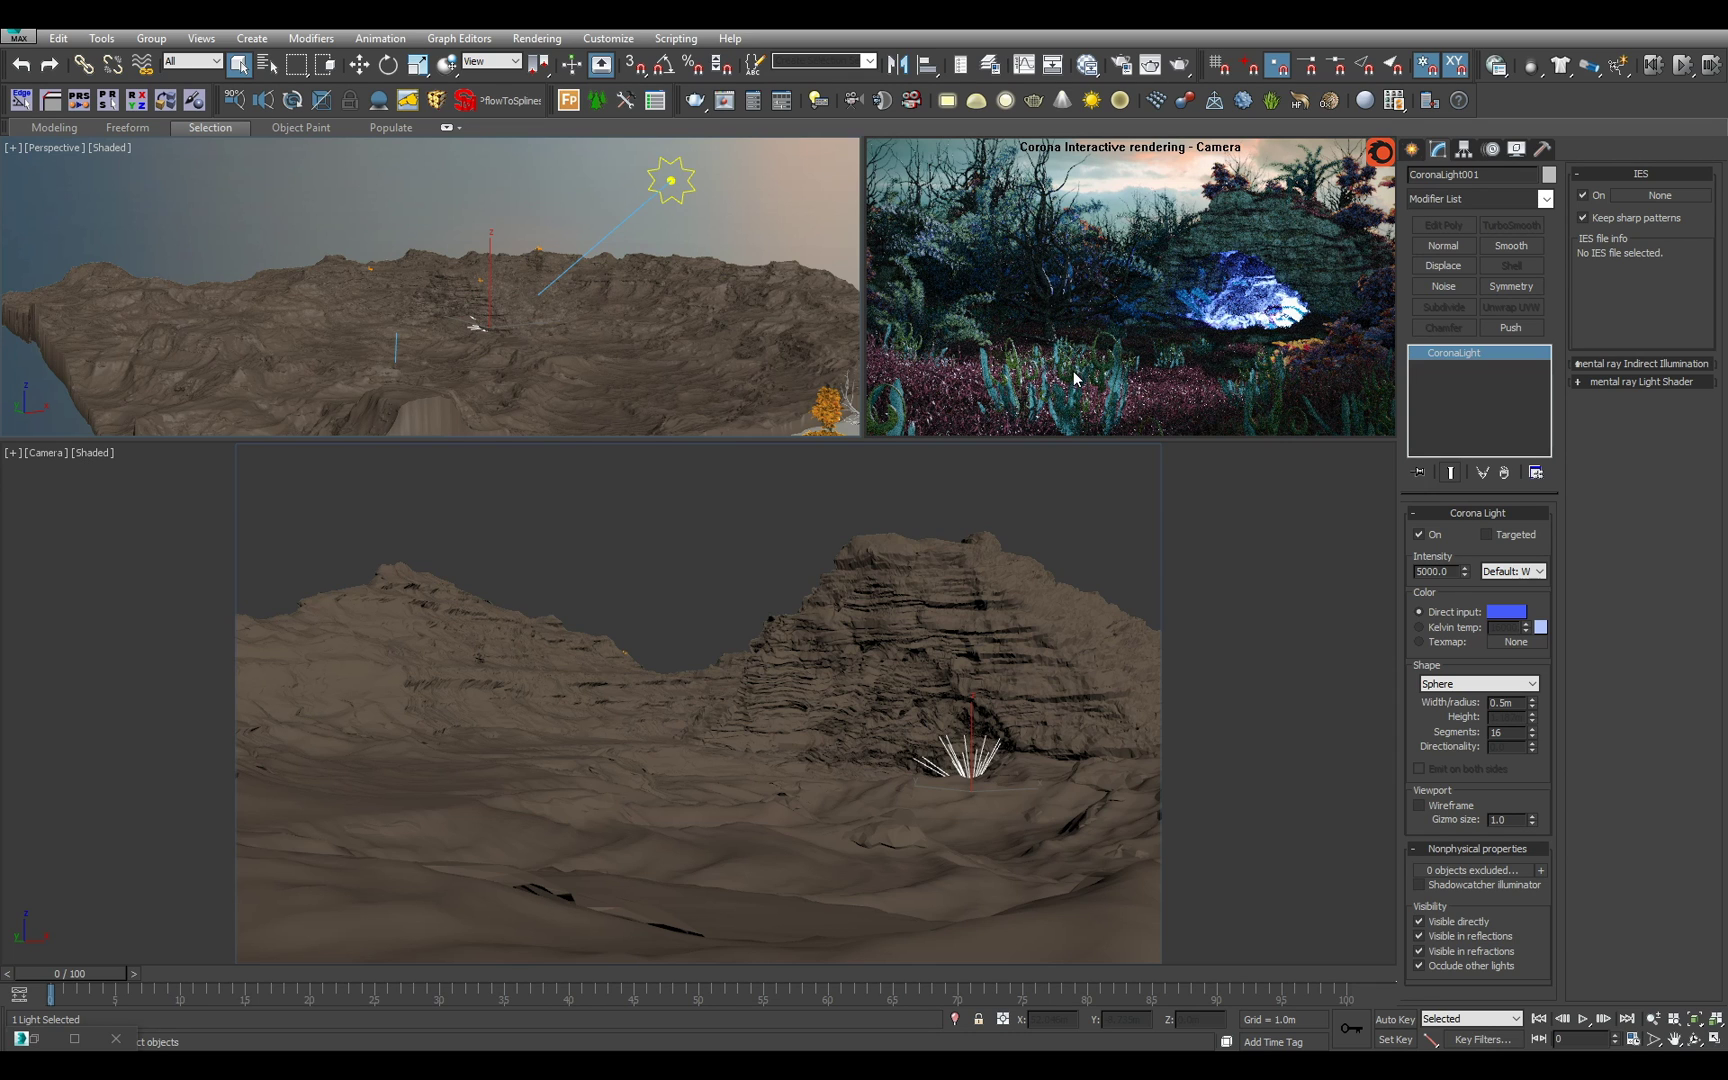
left_click(672, 178)
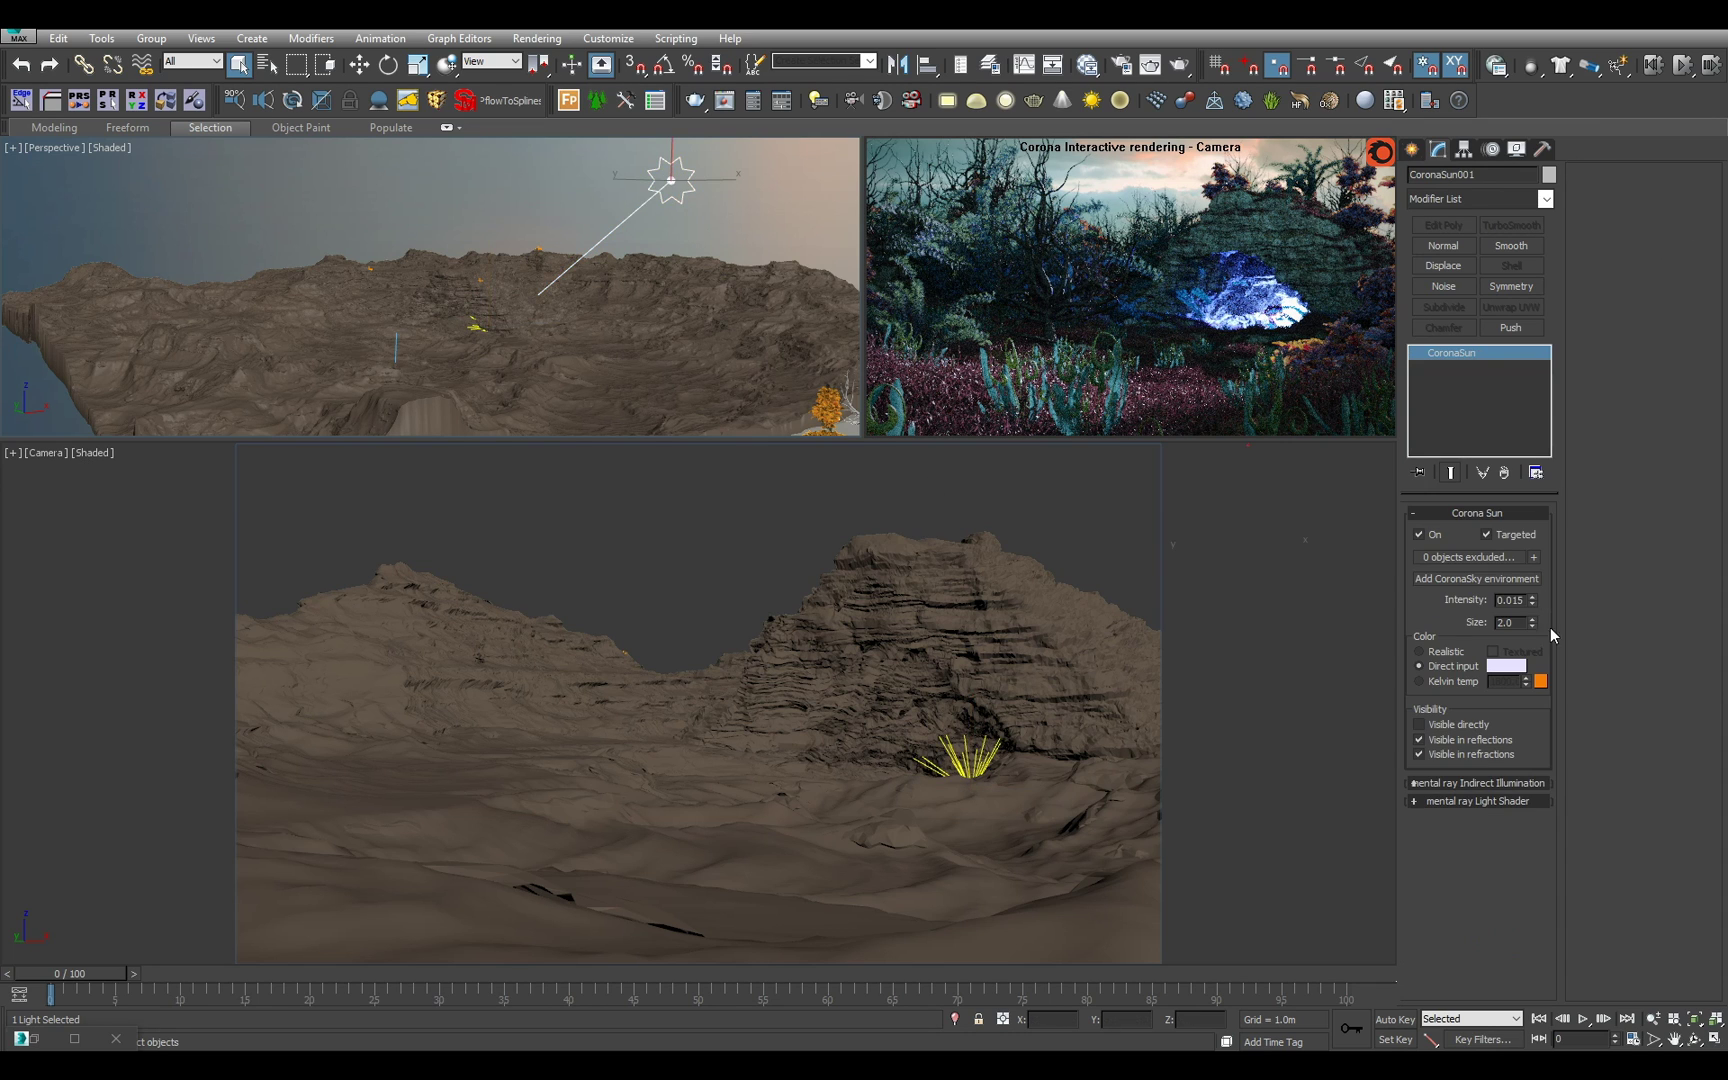
key("Return")
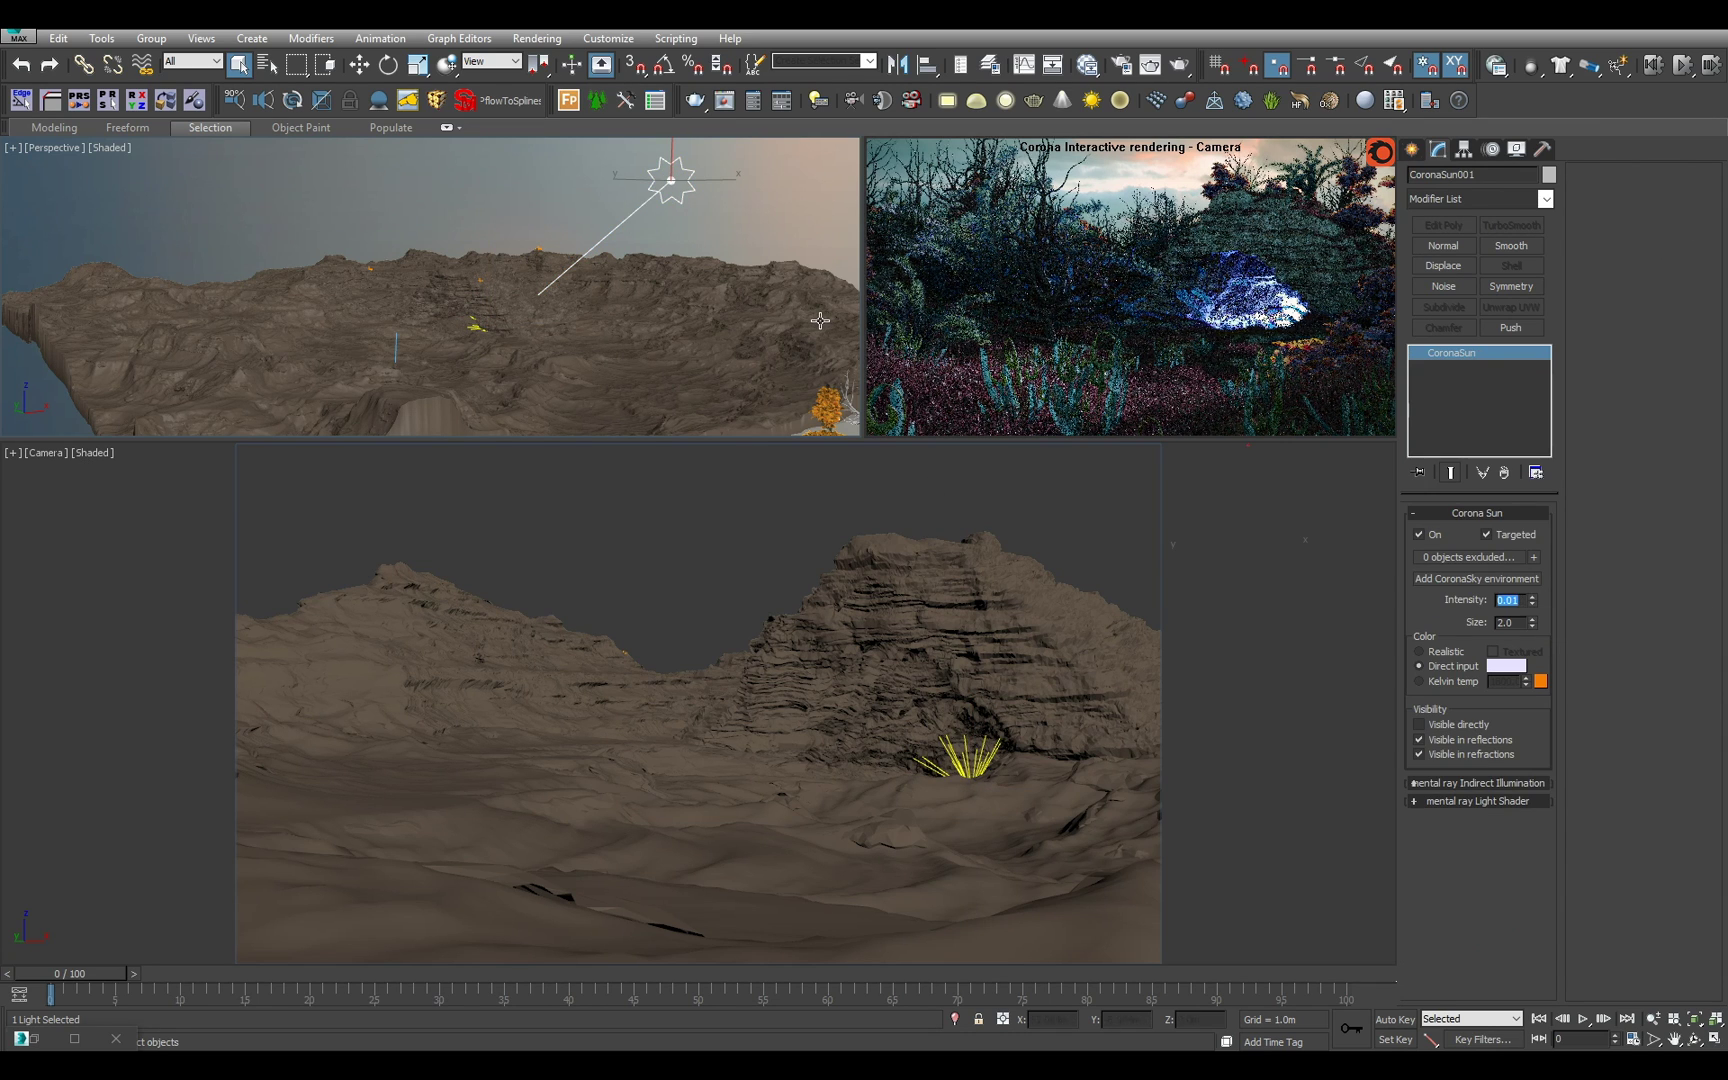
Examine the lighting of the whole terrain from a free perspective in the interactive rendering, then return to the Camera view.
middle_click(779, 668)
key("p")
middle_click_drag(779, 667, 787, 706, "alt")
scroll(805, 665, "down", 5)
scroll(805, 665, "down", 8)
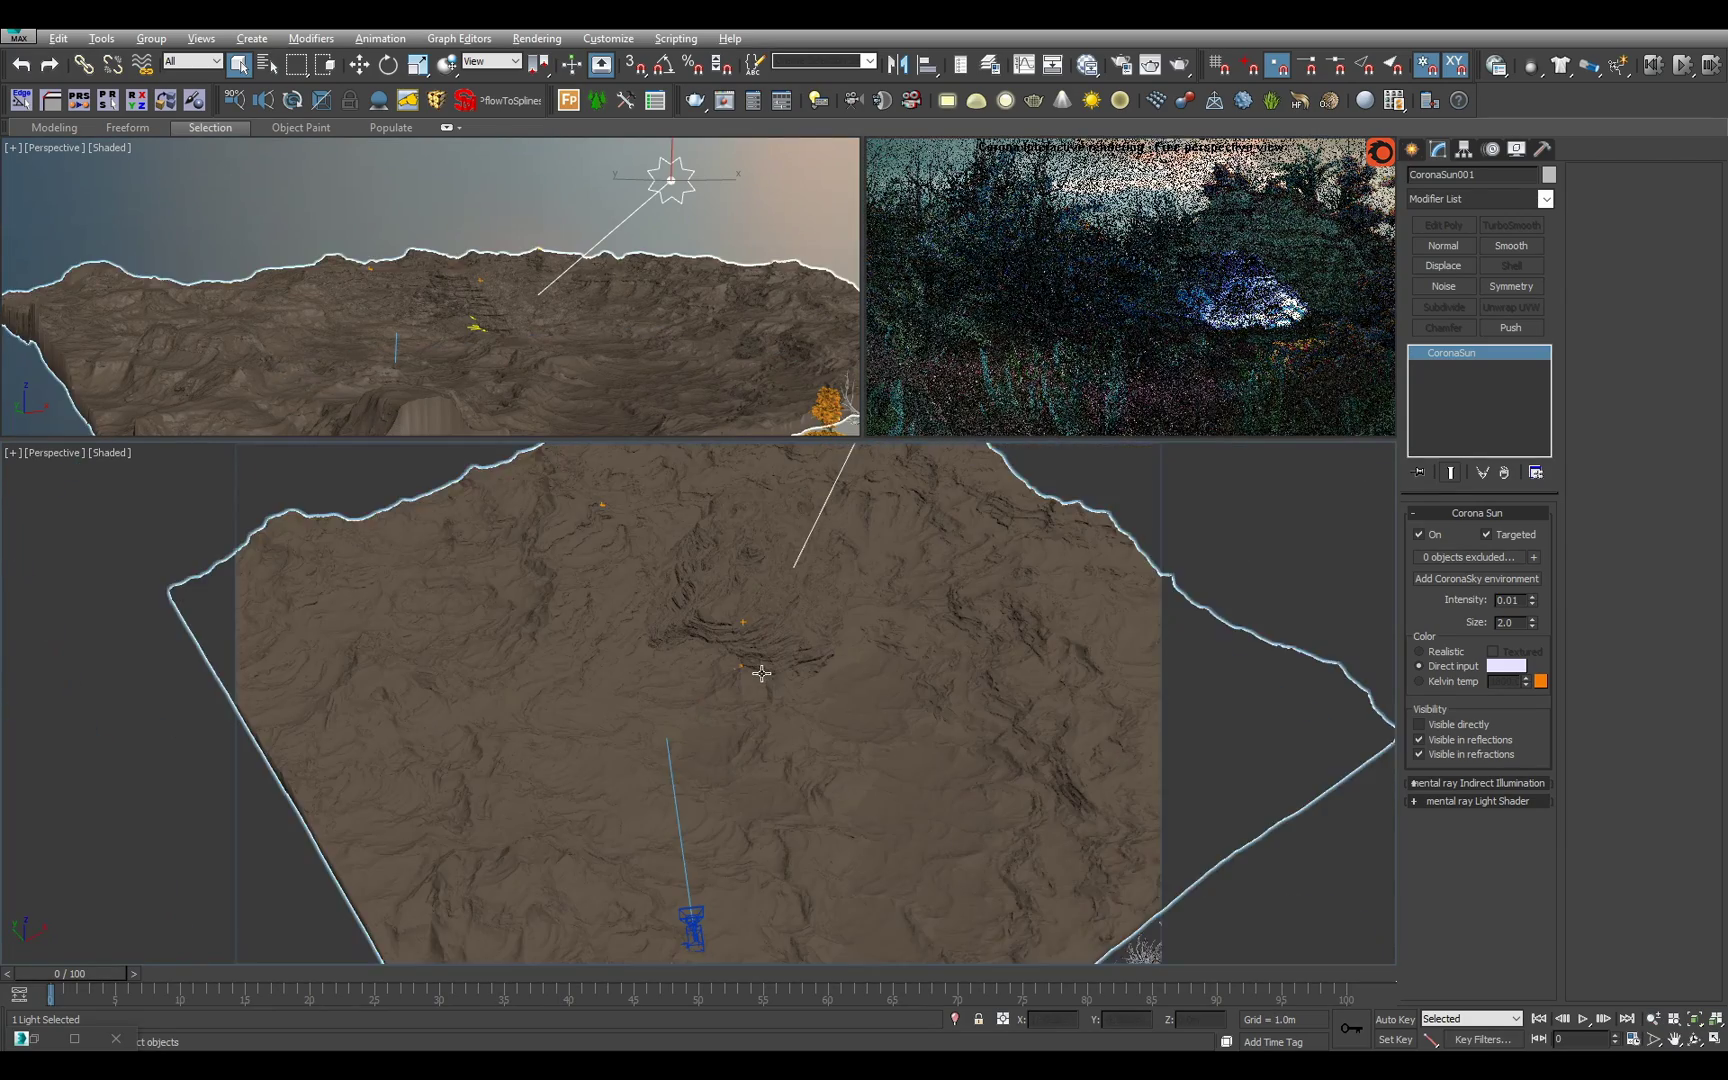
middle_click_drag(755, 668, 750, 643, "alt")
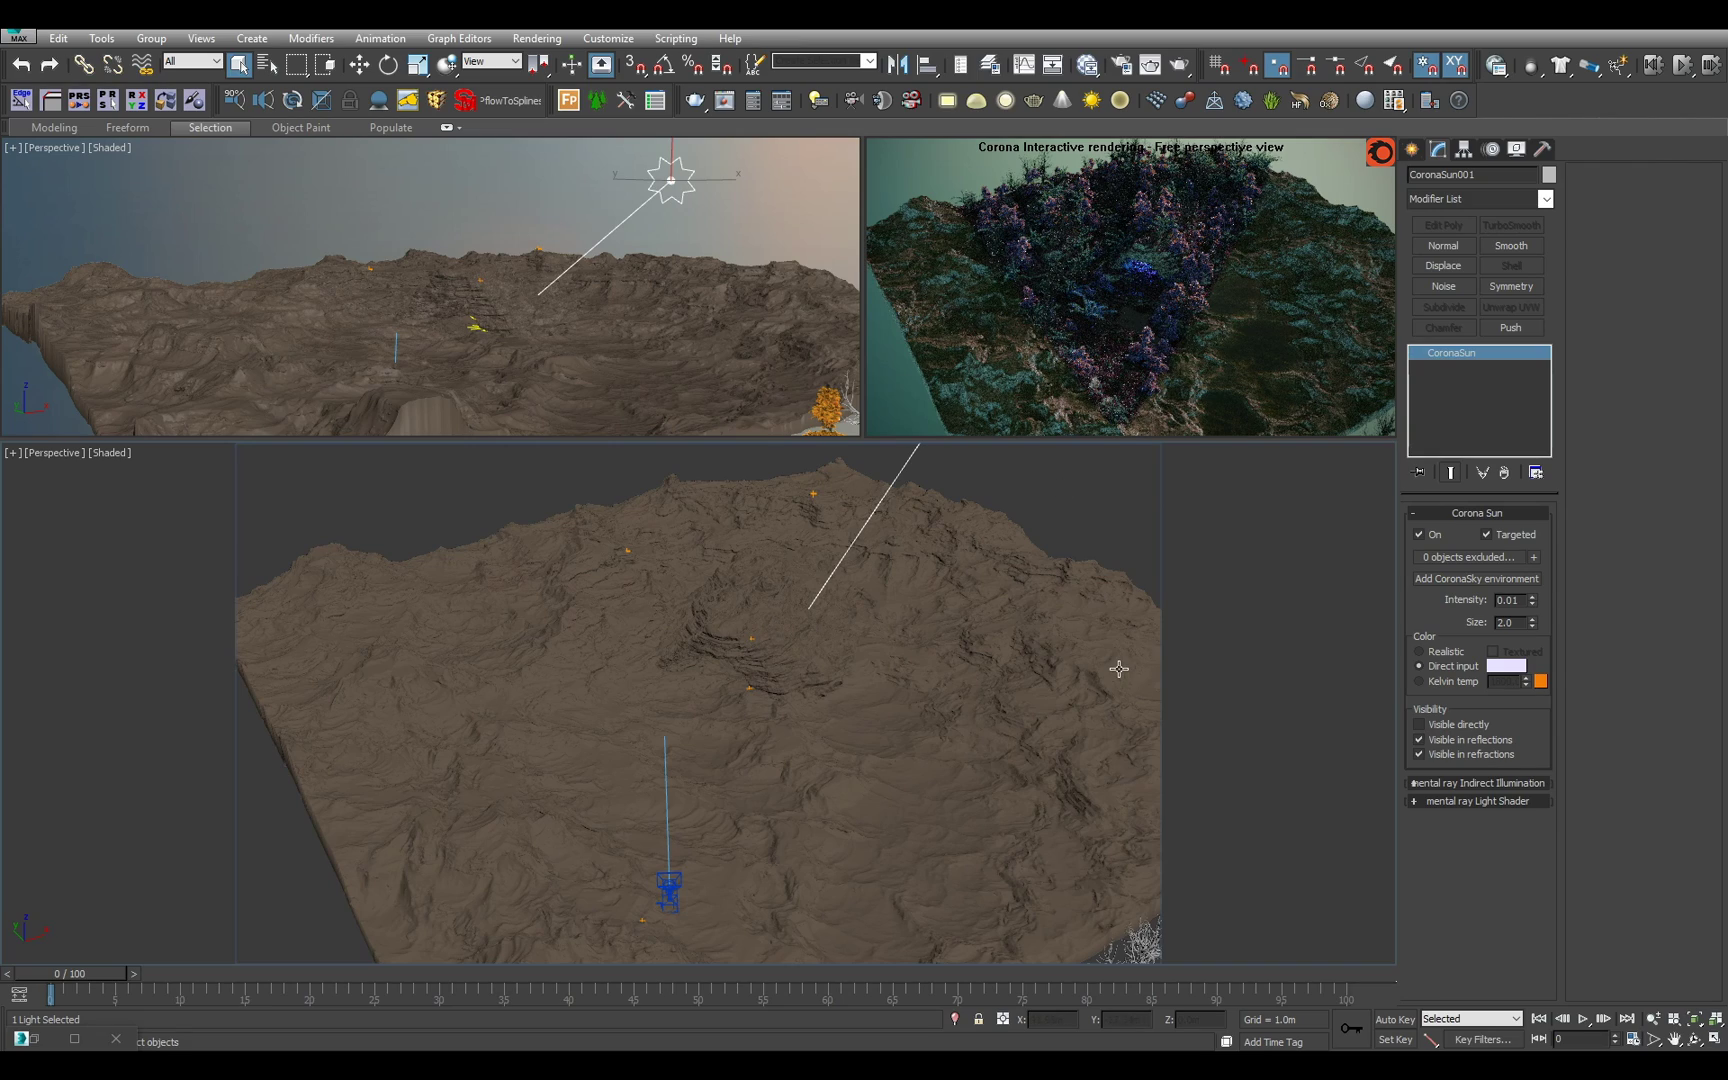
scroll(930, 617, "up", 5)
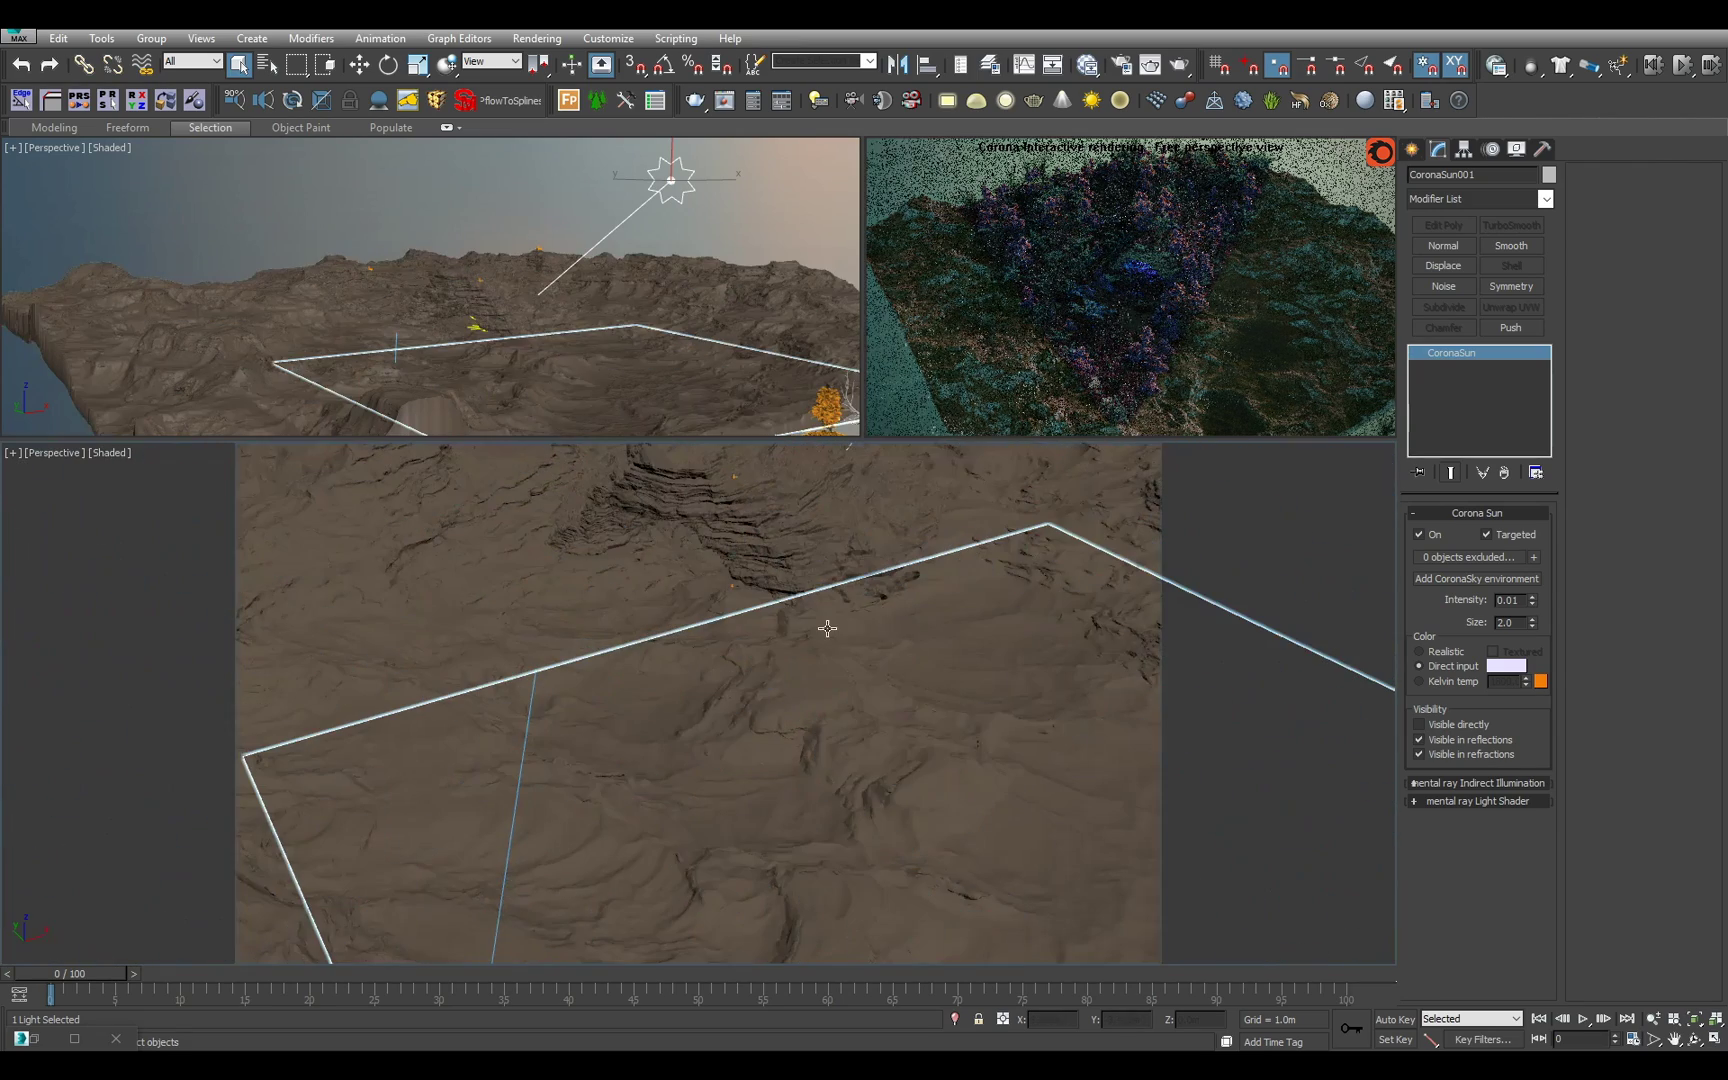
scroll(822, 638, "down", 5)
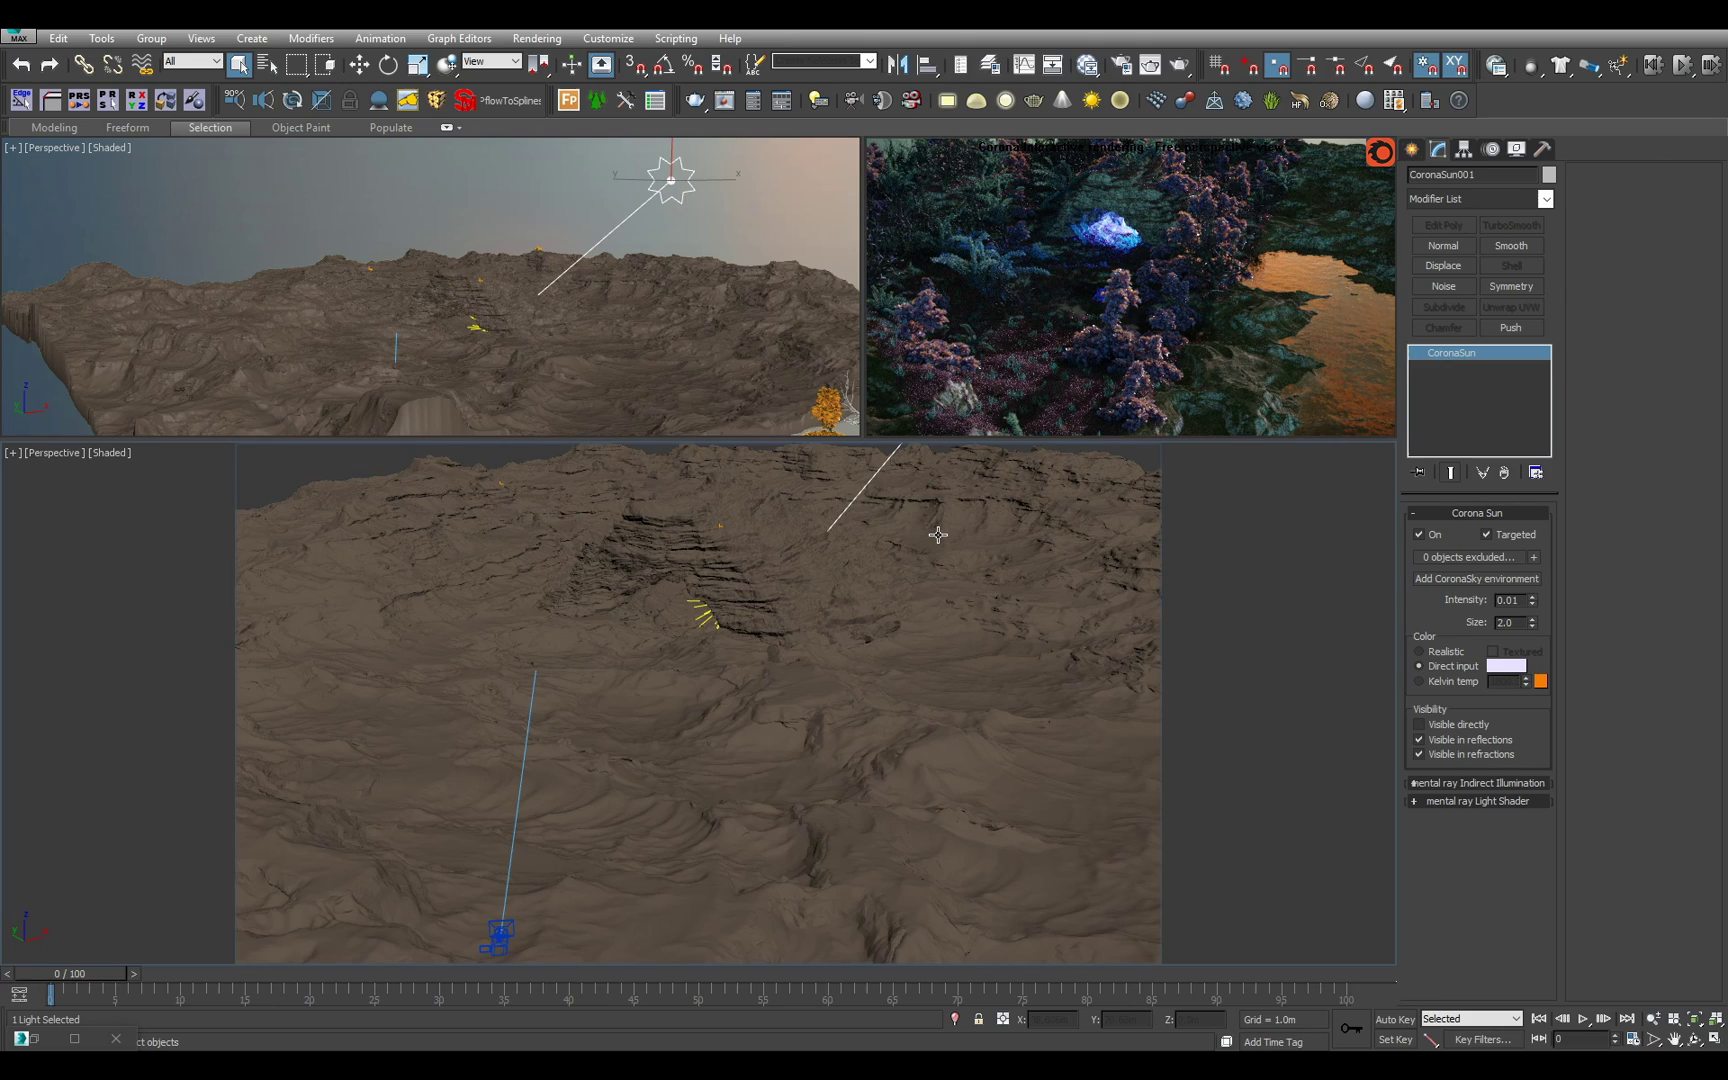
scroll(818, 598, "down", 6)
scroll(822, 606, "up", 4)
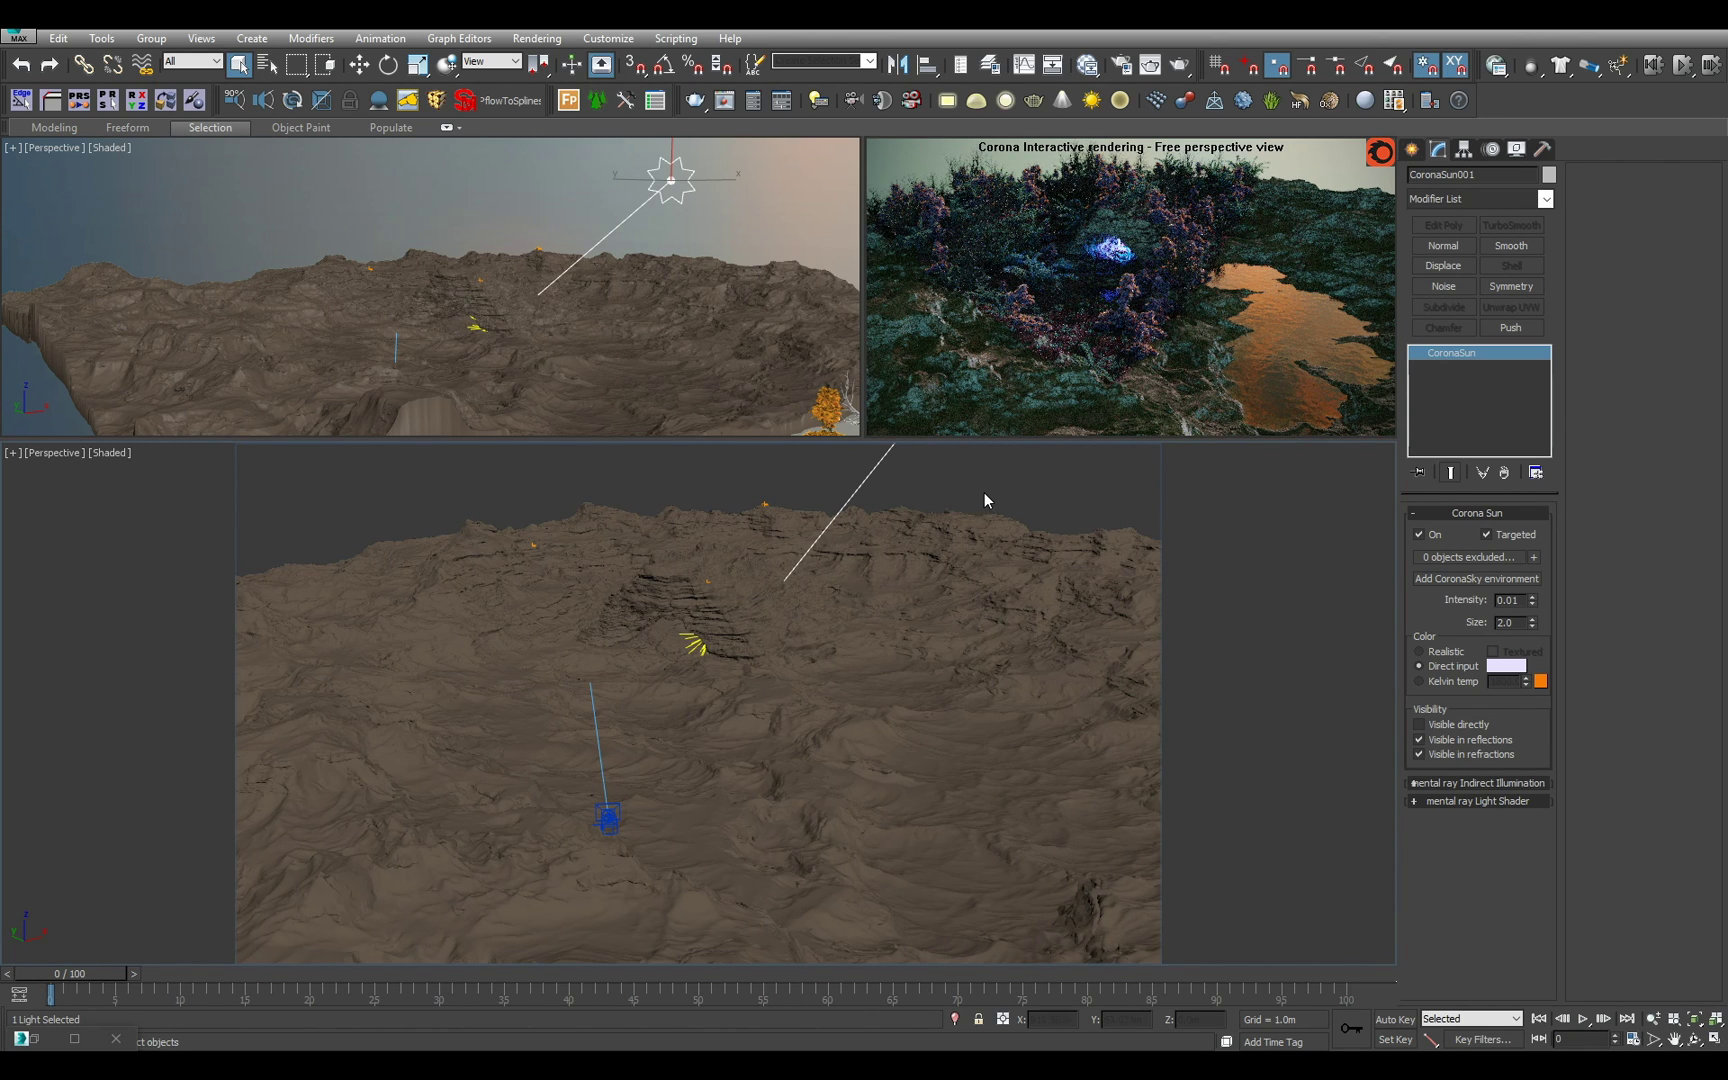
middle_click_drag(984, 491, 988, 495)
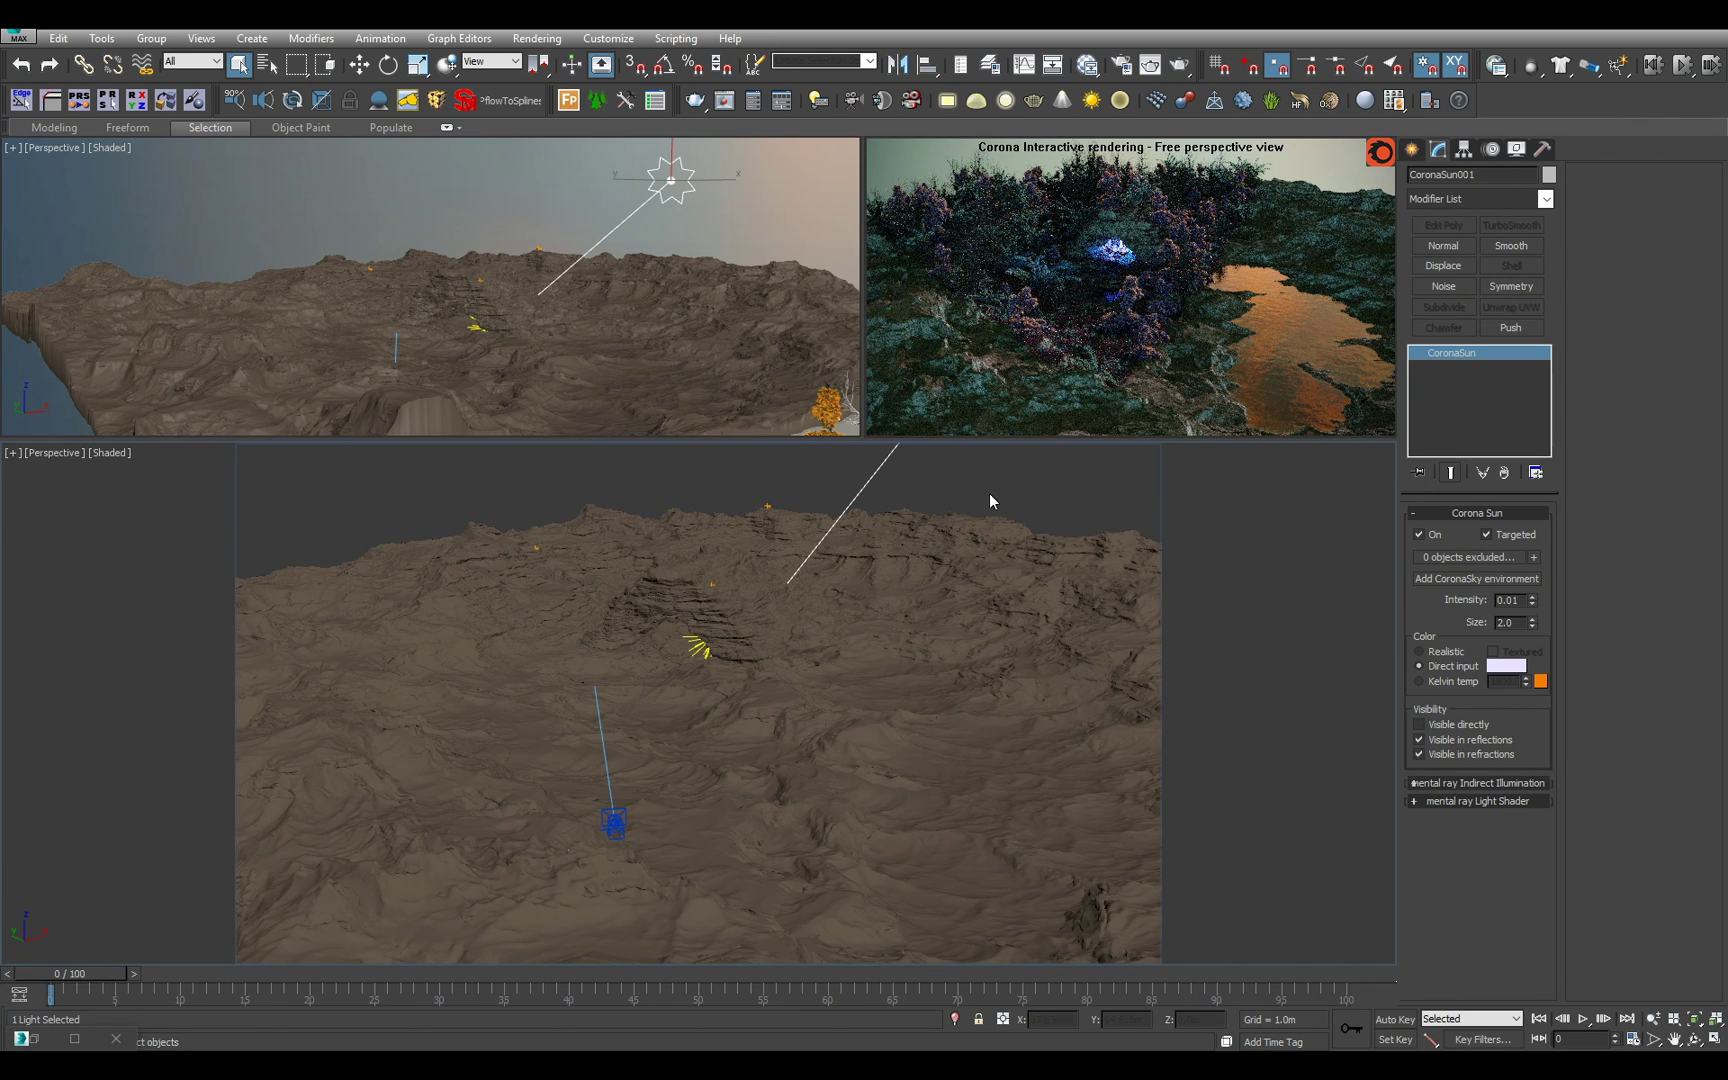
middle_click_drag(986, 504, 950, 545)
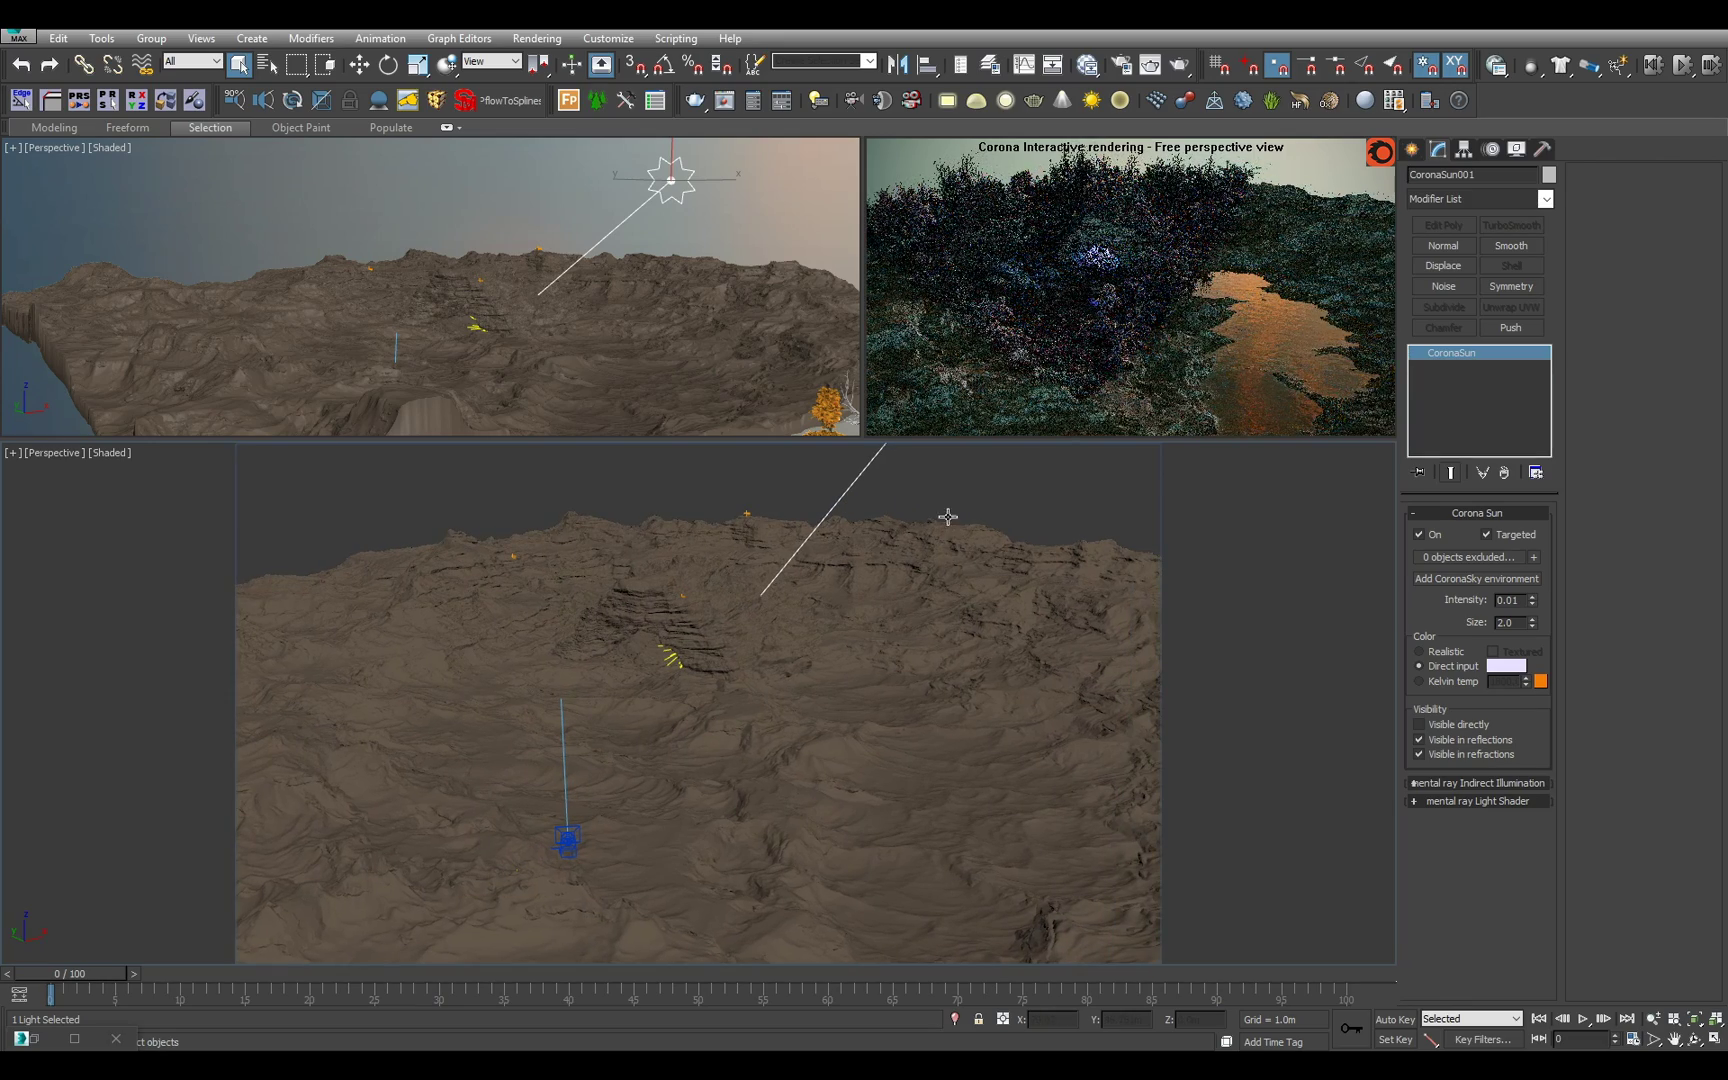
key("c")
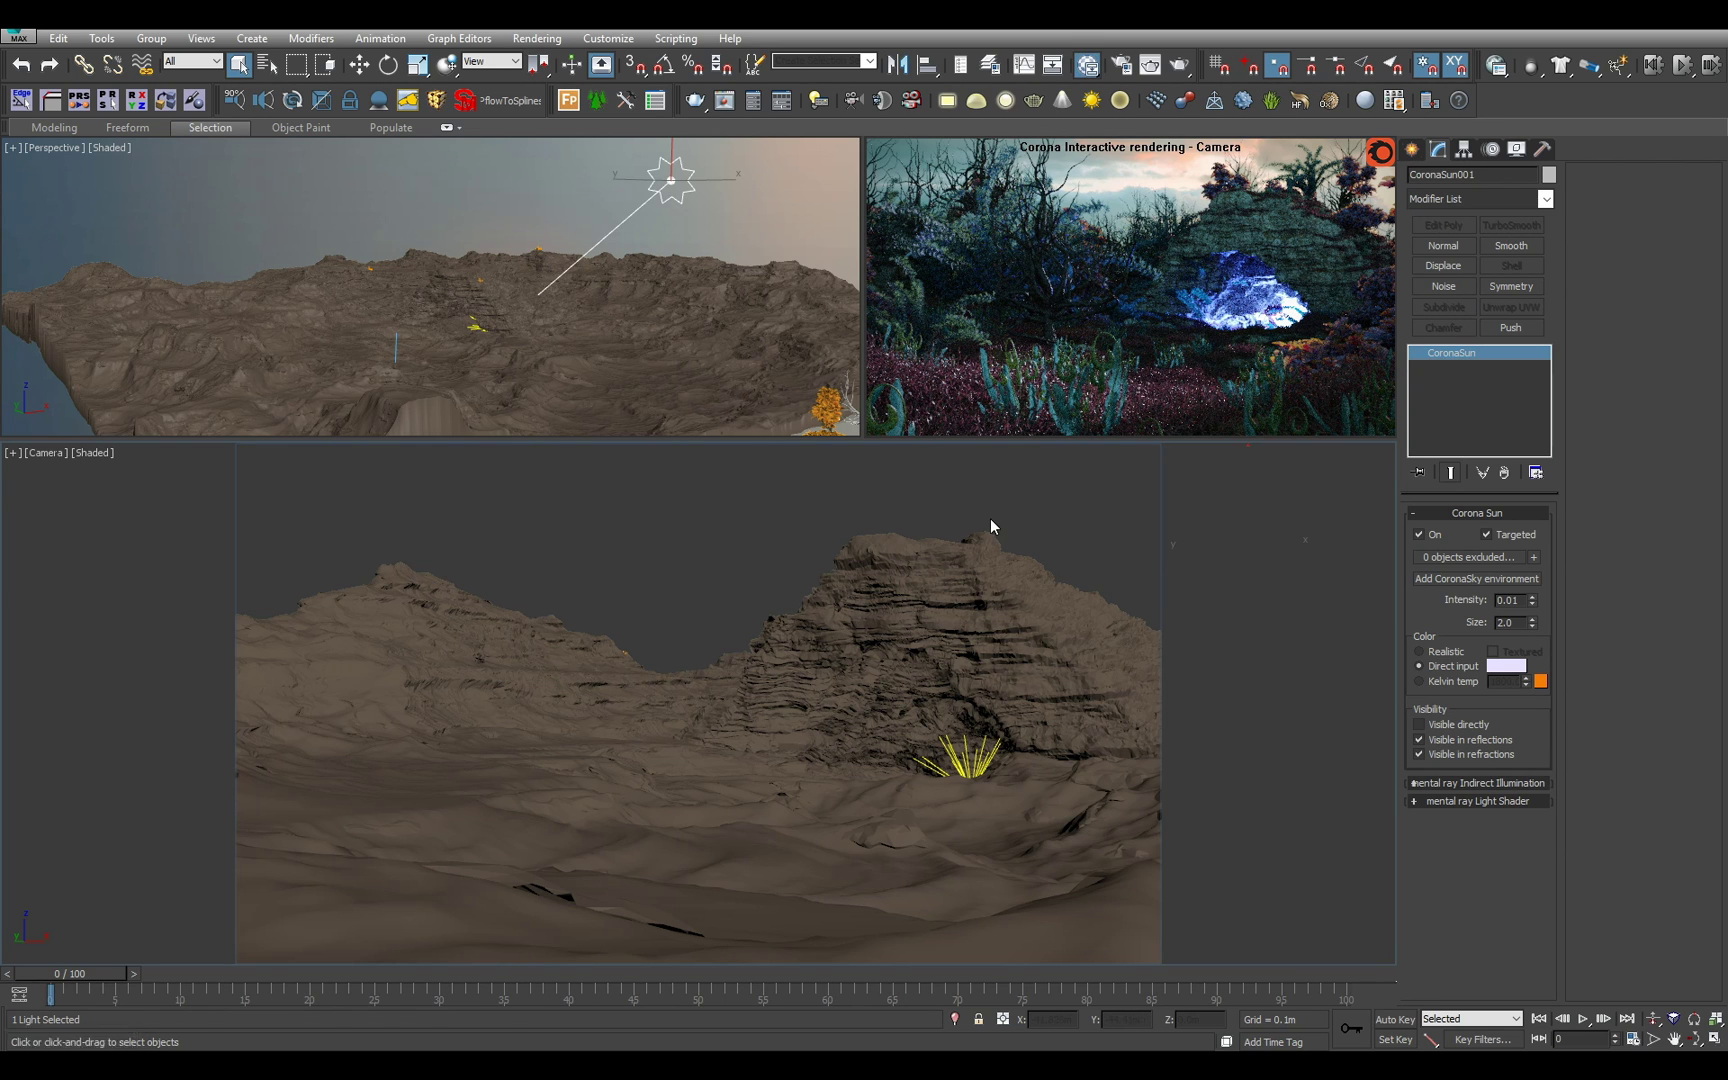
Open the Slate Material Editor and set the Flowers material's self-illumination multiplier to 1.0.
key("m")
scroll(930, 738, "up", 1)
middle_click_drag(905, 760, 1020, 728)
scroll(1020, 728, "up", 2)
middle_click_drag(903, 748, 990, 736)
middle_click_drag(862, 802, 825, 309)
middle_click_drag(913, 885, 932, 829)
scroll(913, 850, "up", 1)
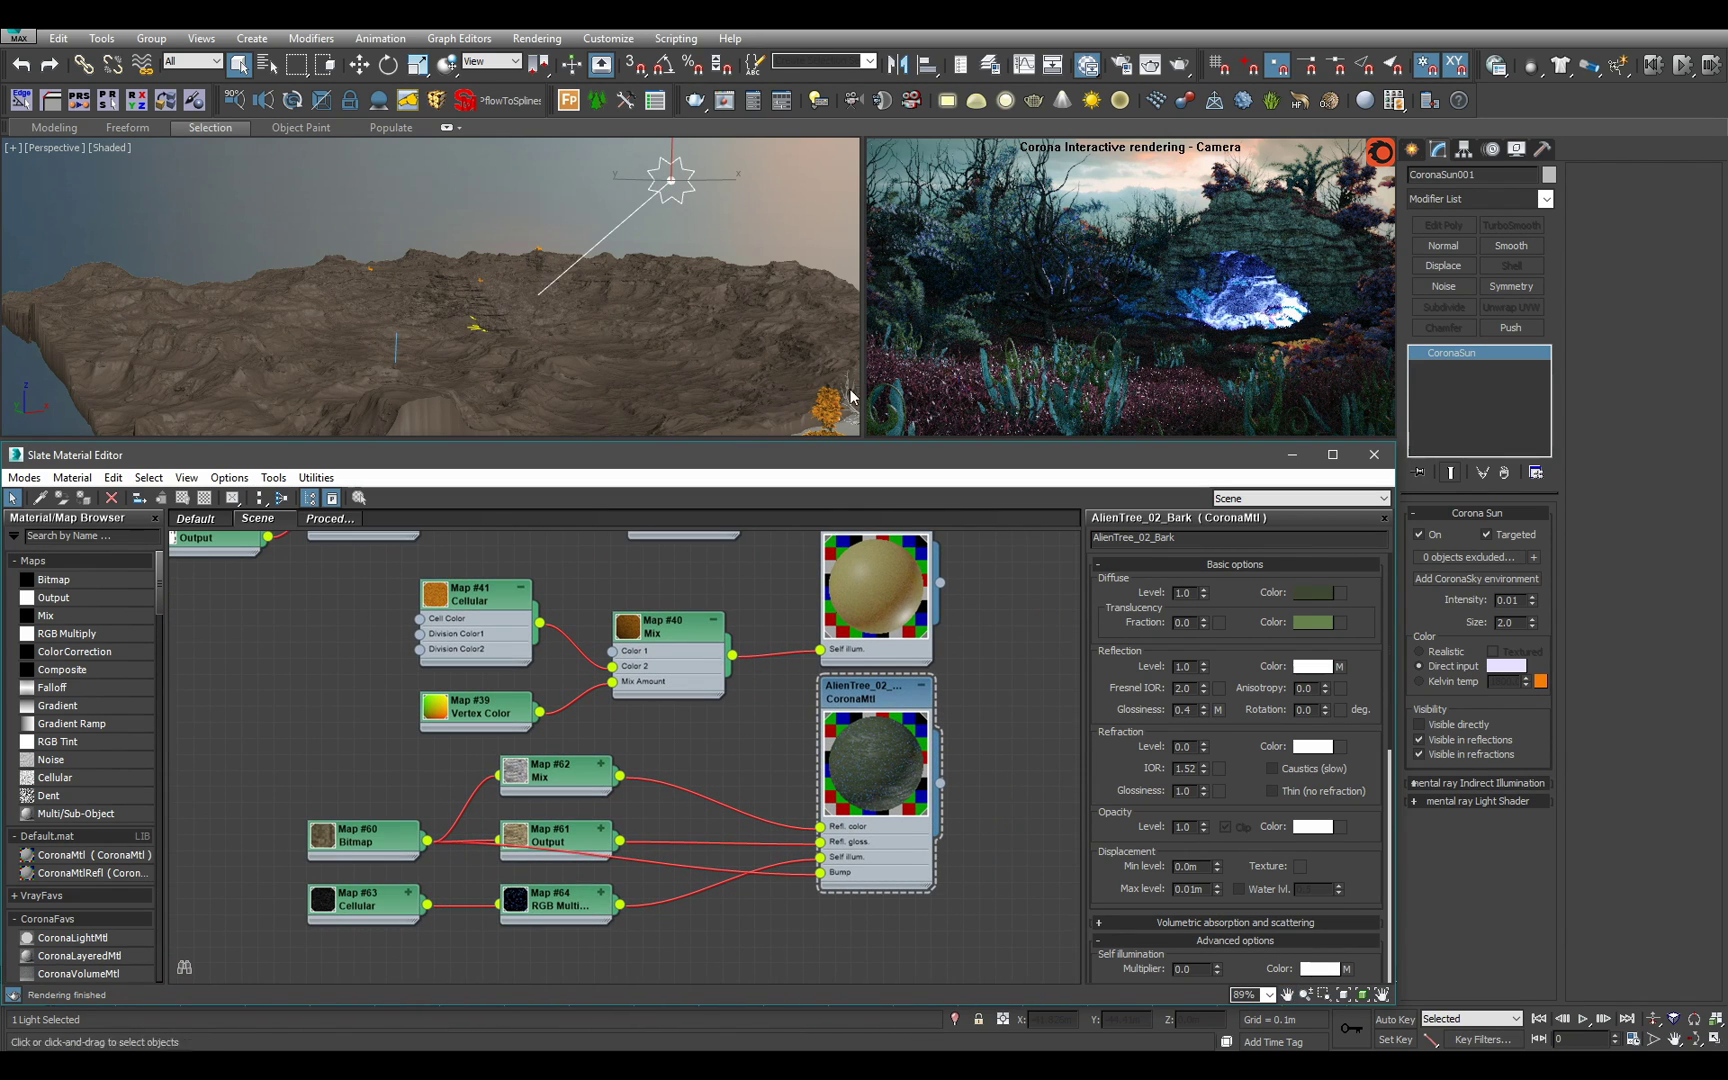
scroll(925, 605, "up", 1)
double_click(925, 600)
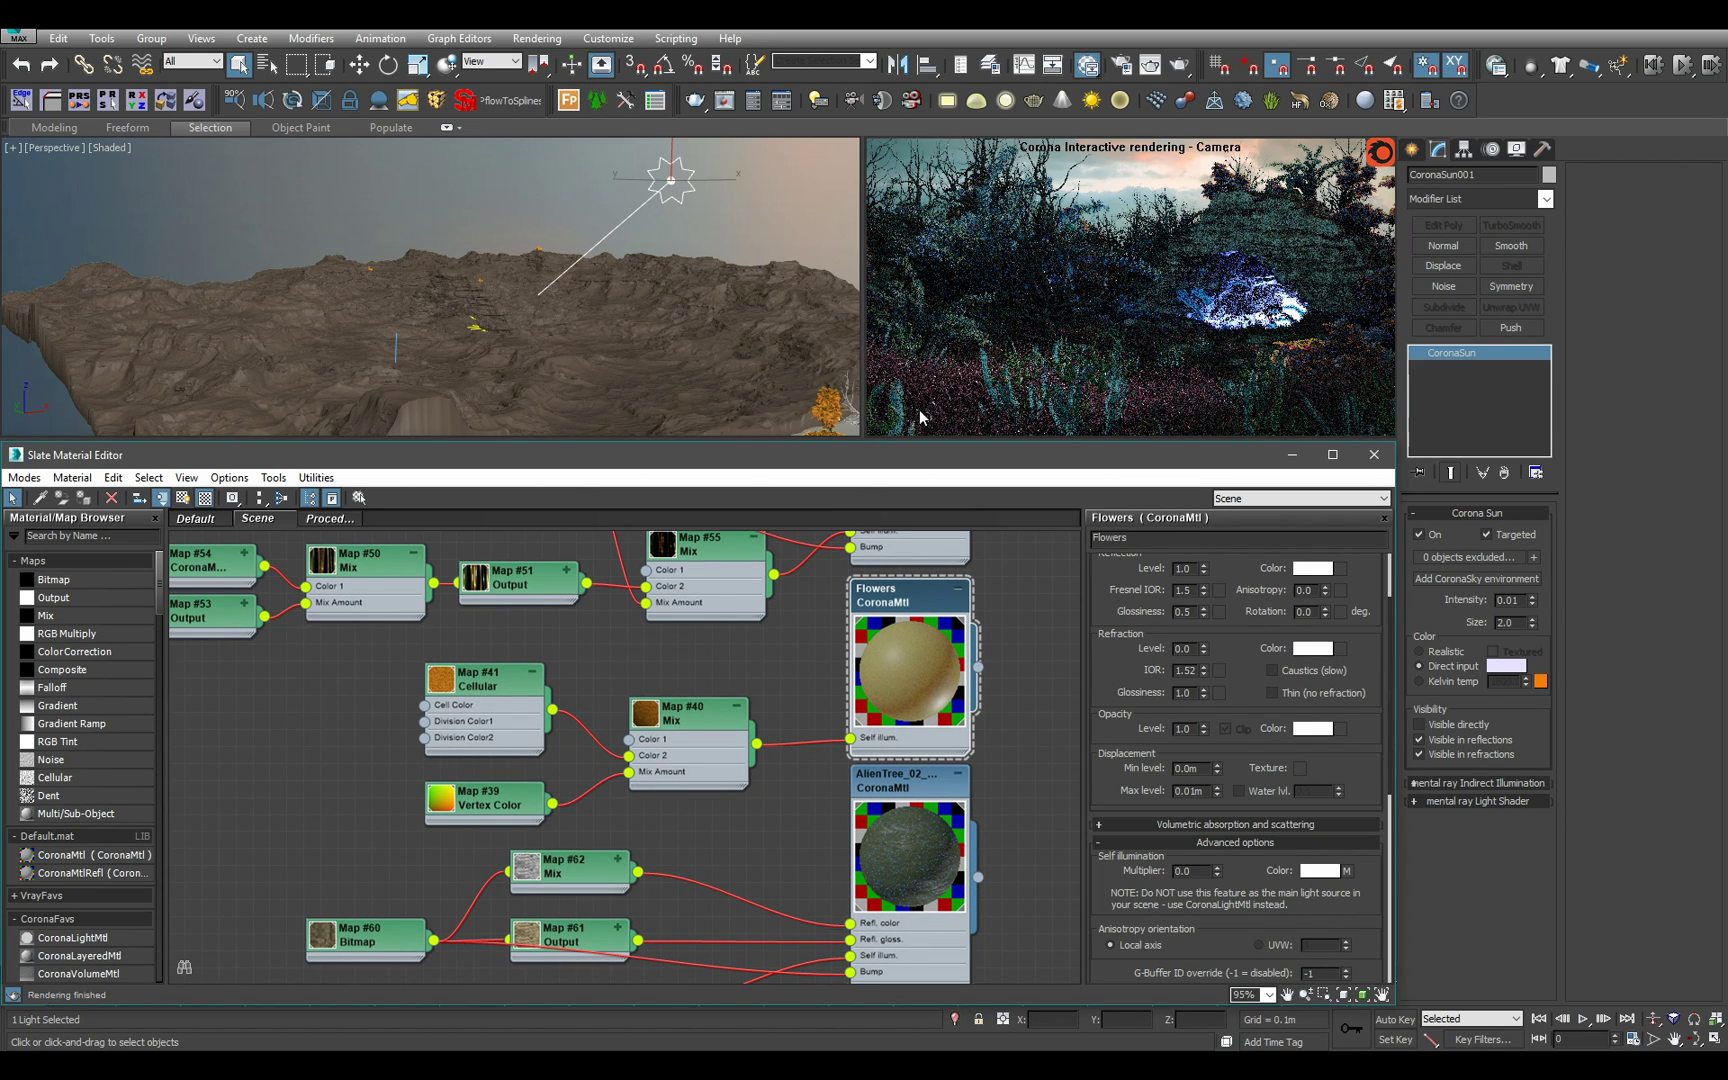
scroll(1170, 764, "down", 3)
double_click(1200, 735)
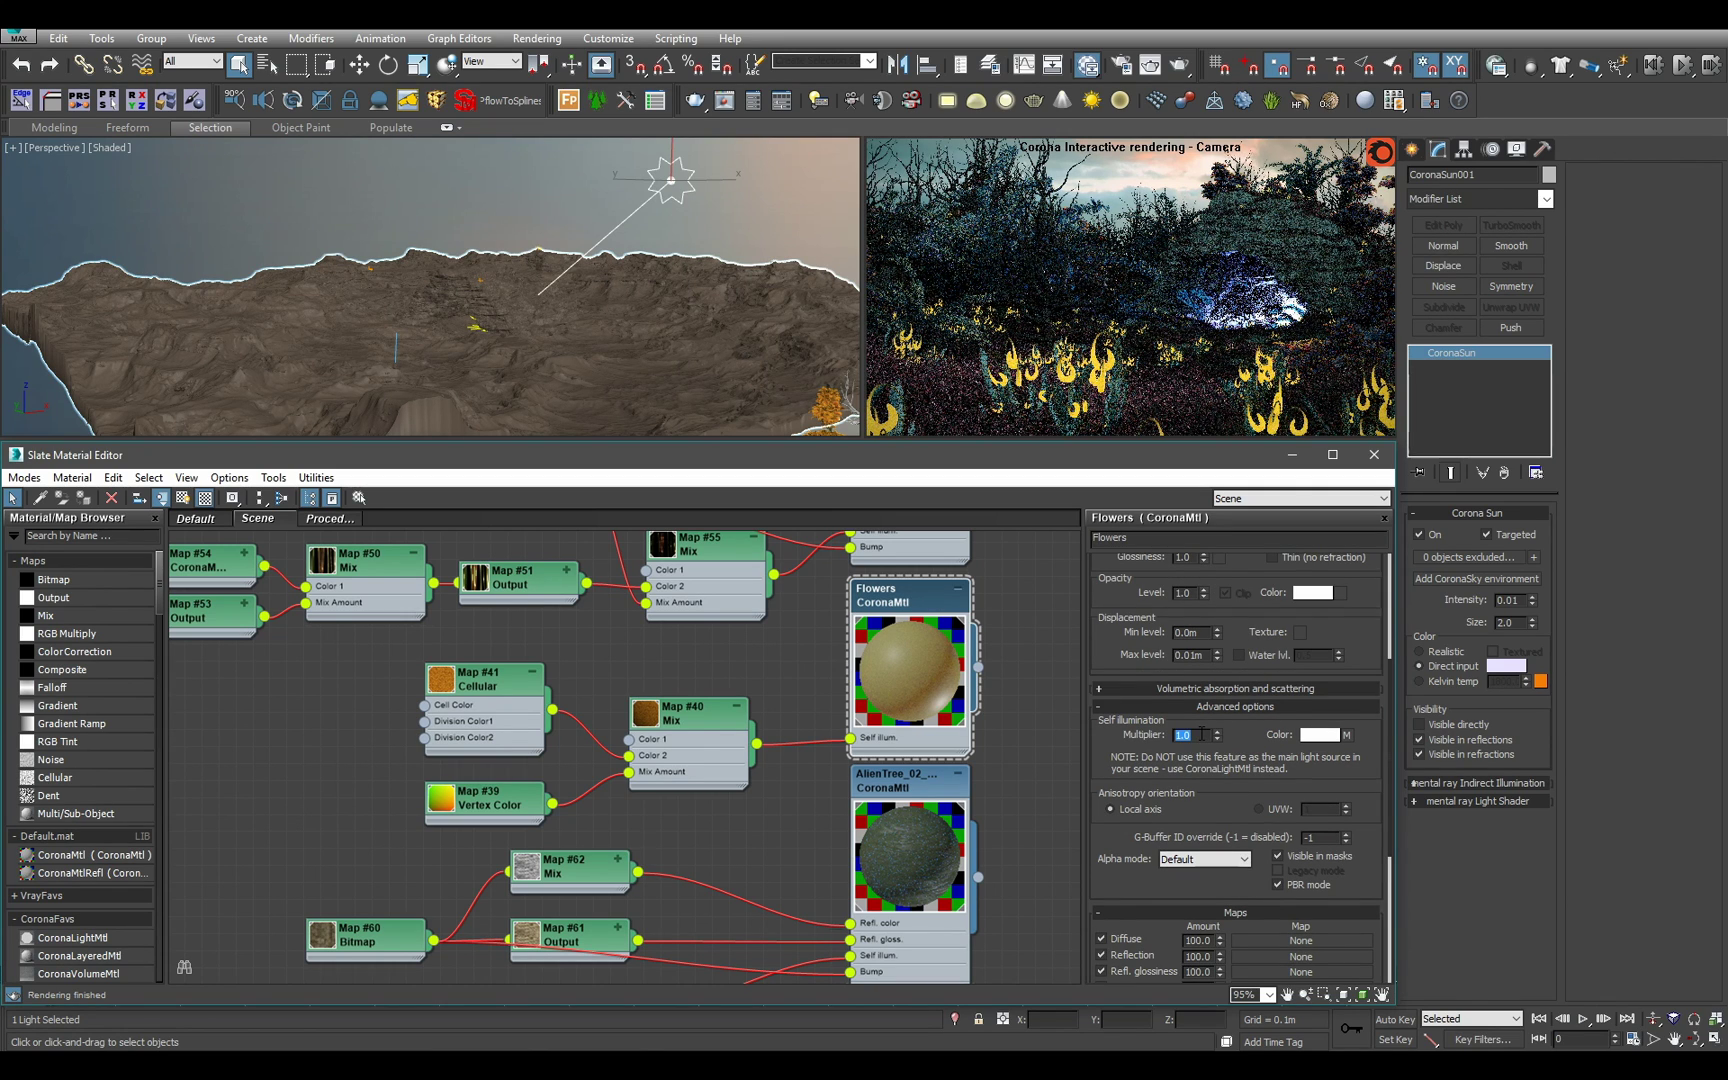
Set the self-illumination multiplier of the AlienTree_02_Bark material to 1.0.
middle_click_drag(926, 786, 932, 726)
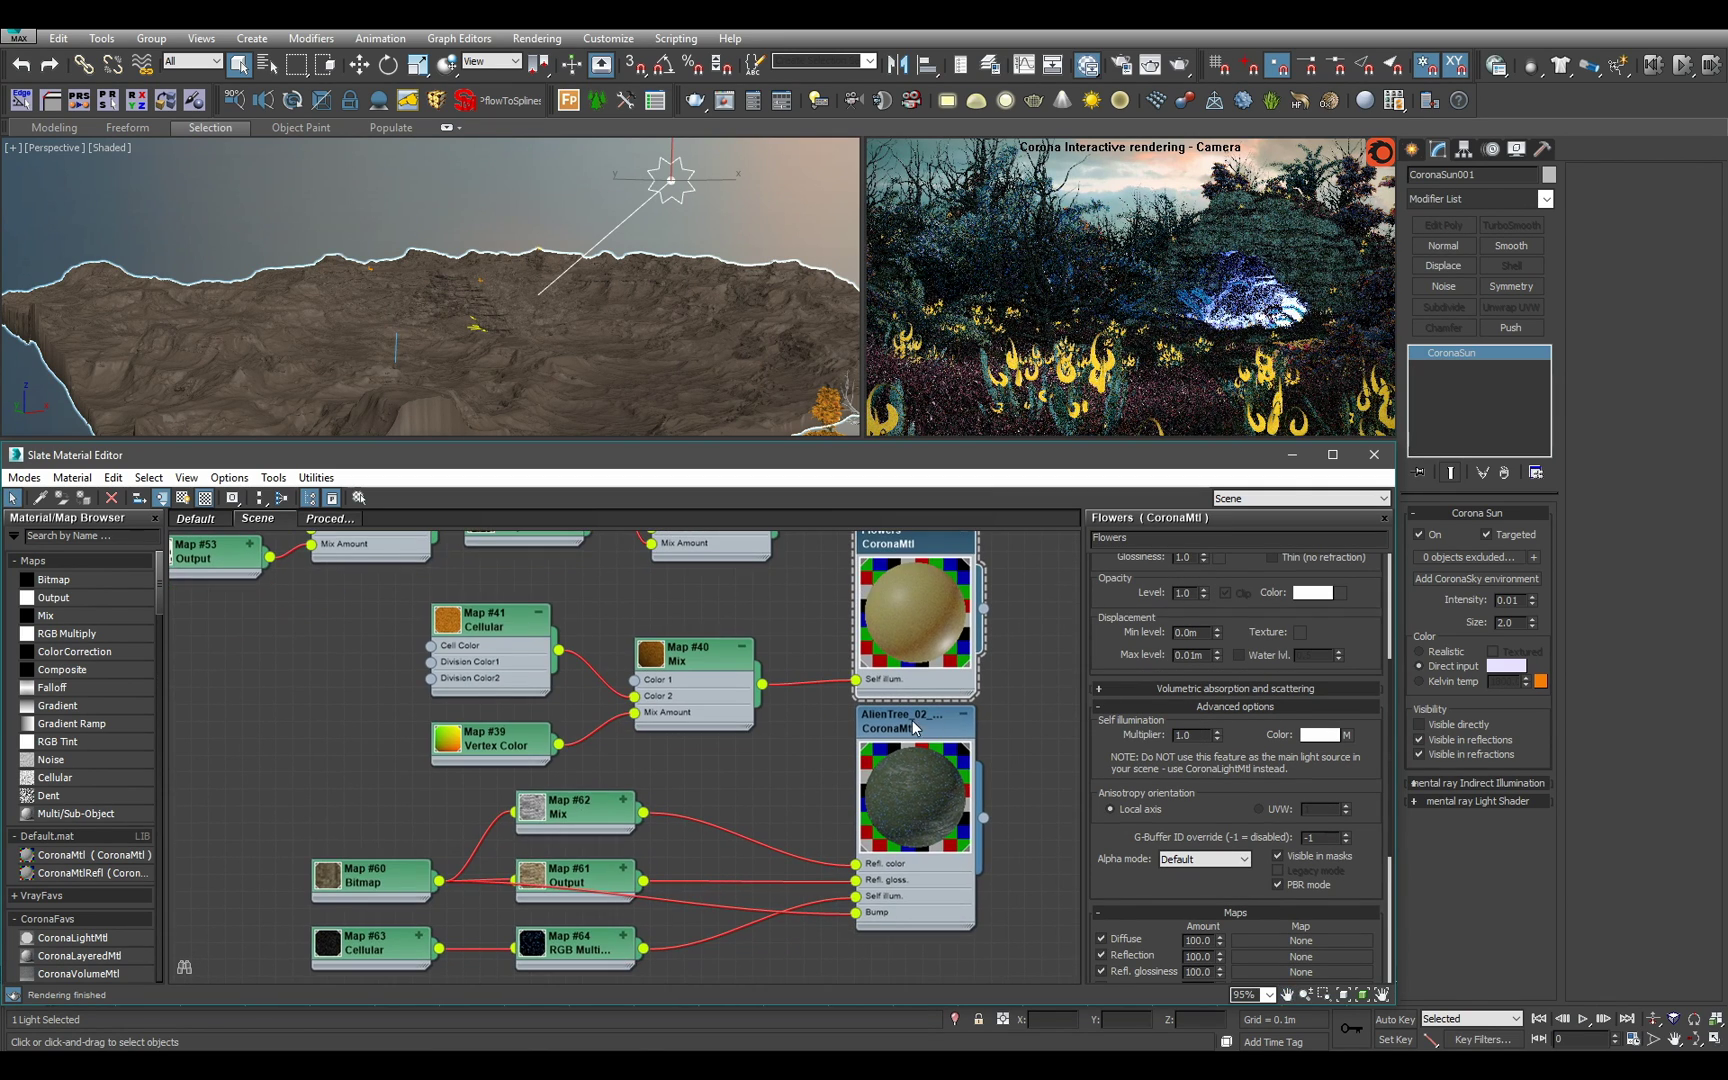
double_click(913, 720)
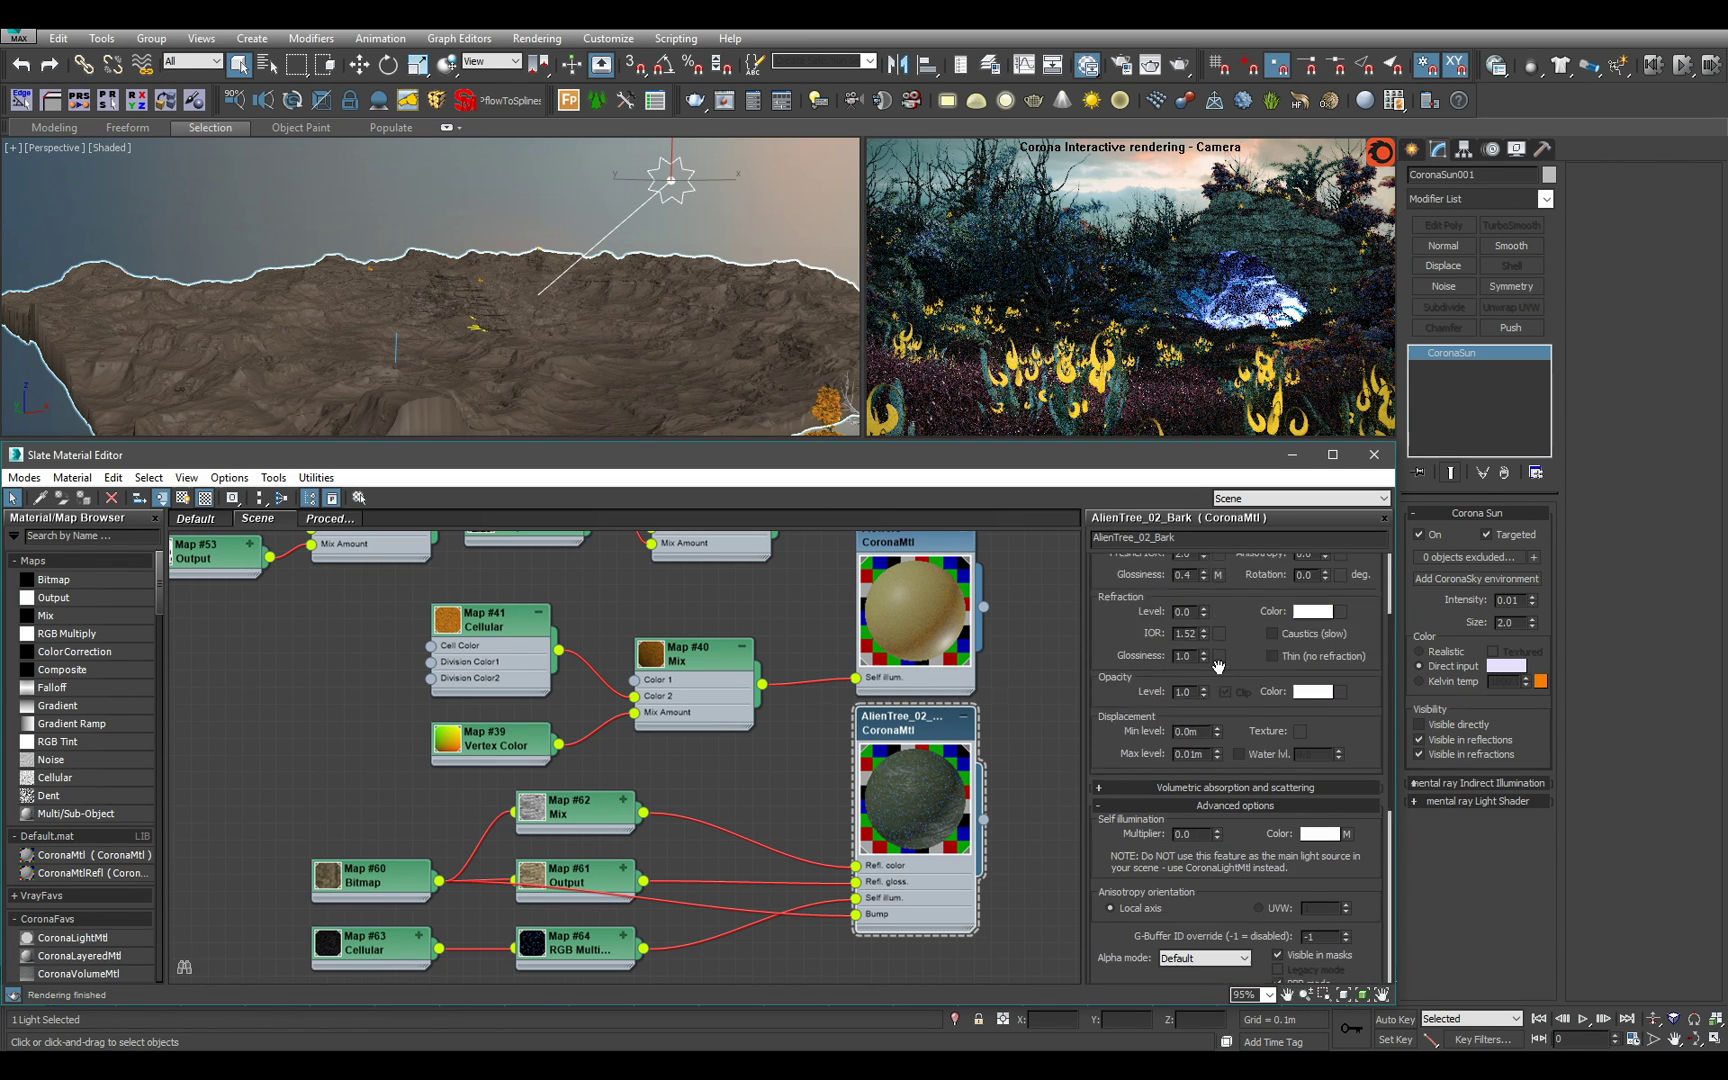
scroll(1215, 651, "up", 1)
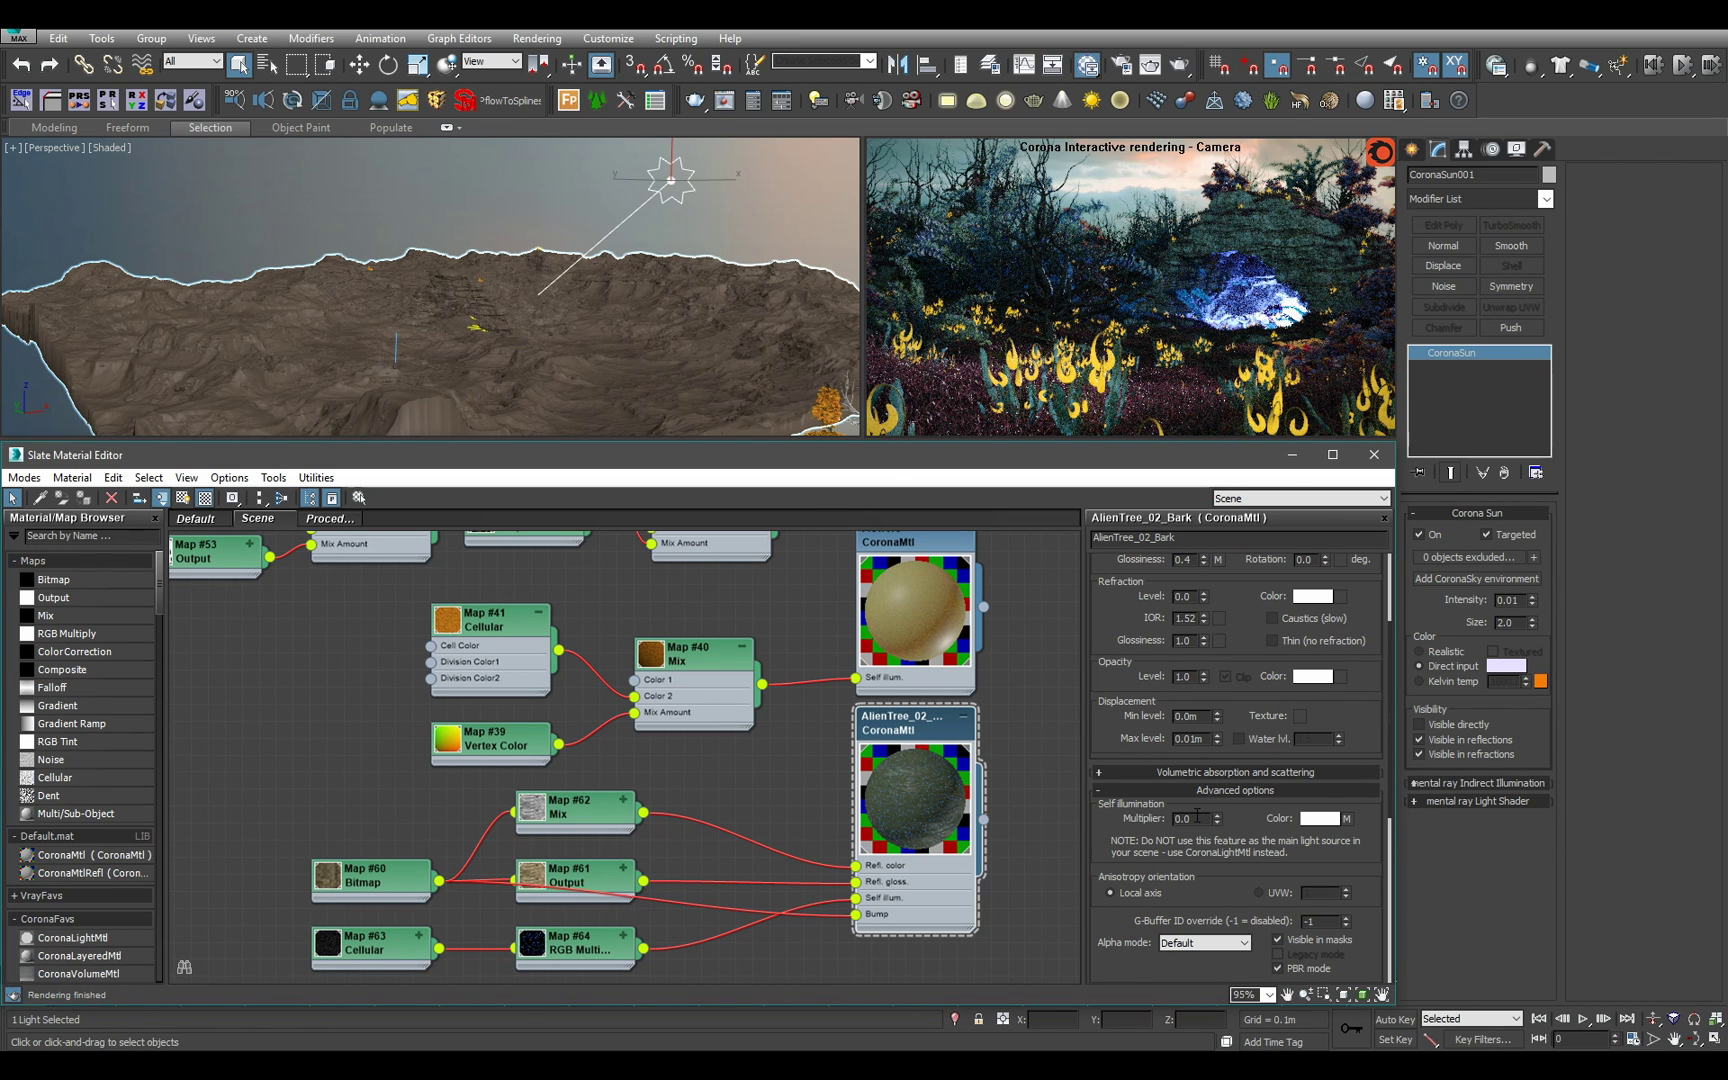
type("1")
key("Return")
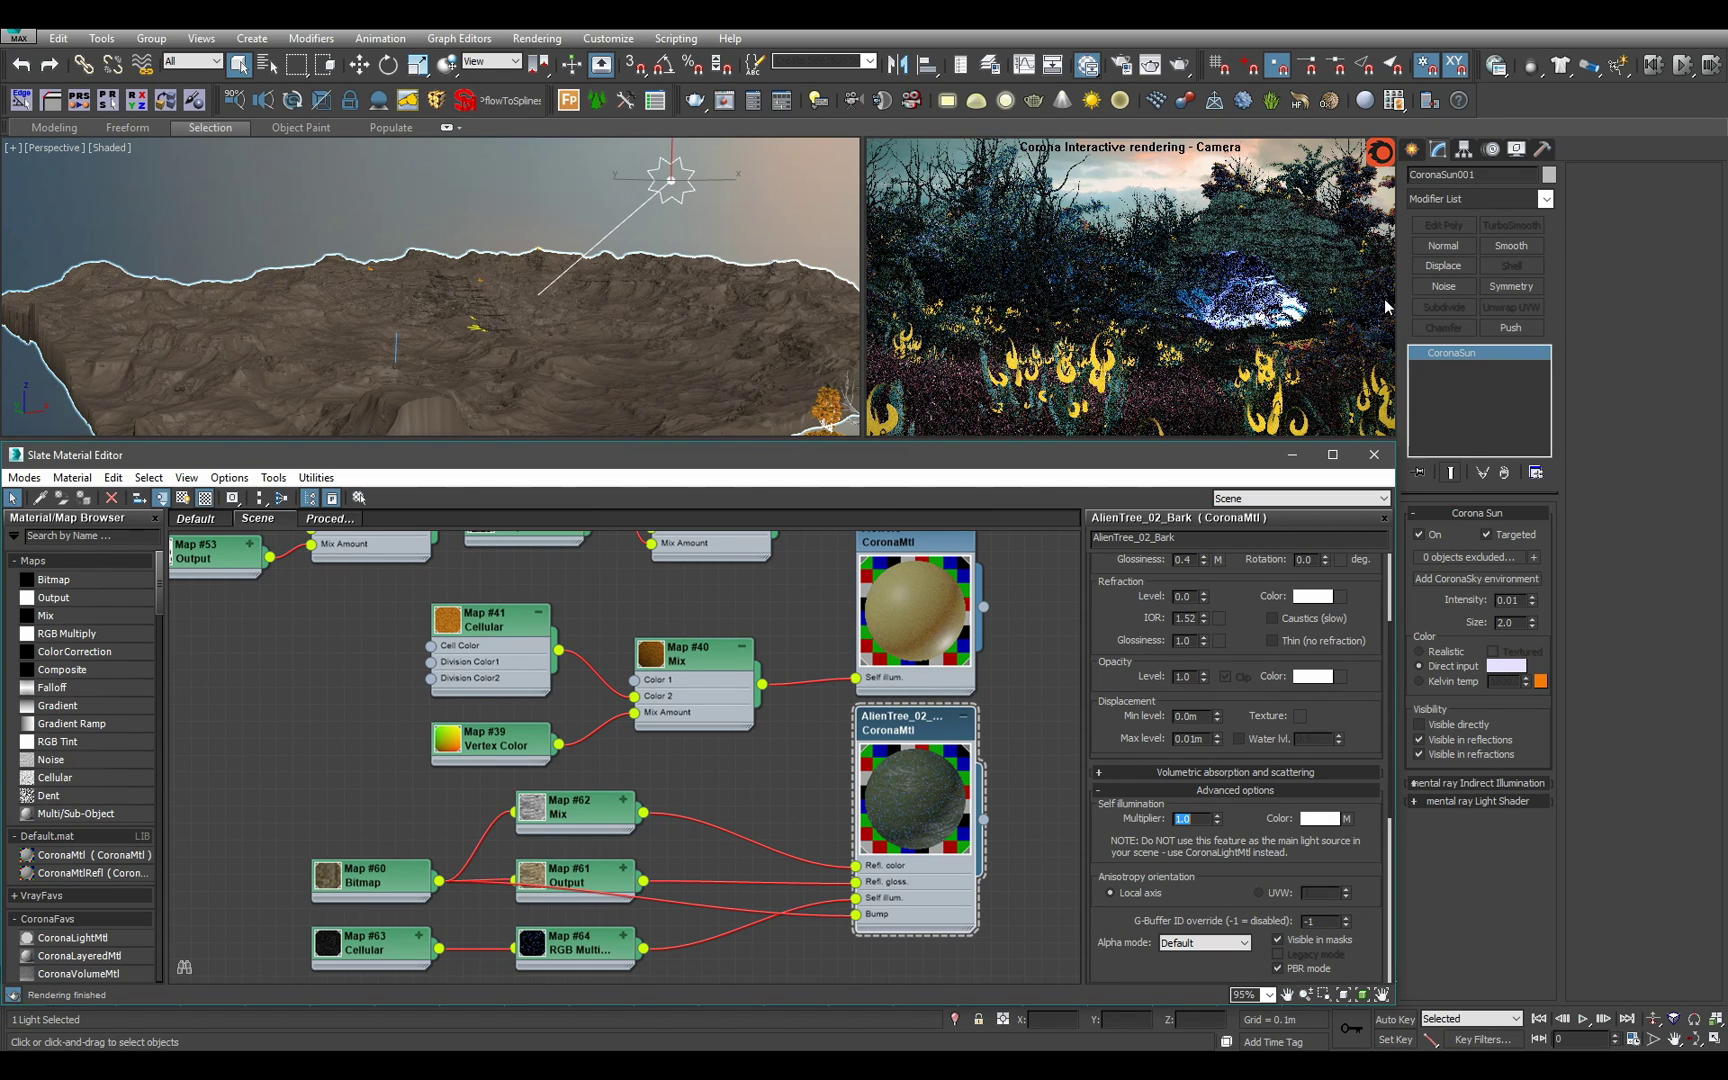
Set the self-illumination multiplier of the AlienTree_01 material to 1.0.
middle_click_drag(1017, 618, 985, 776)
middle_click_drag(896, 633, 896, 820)
double_click(903, 794)
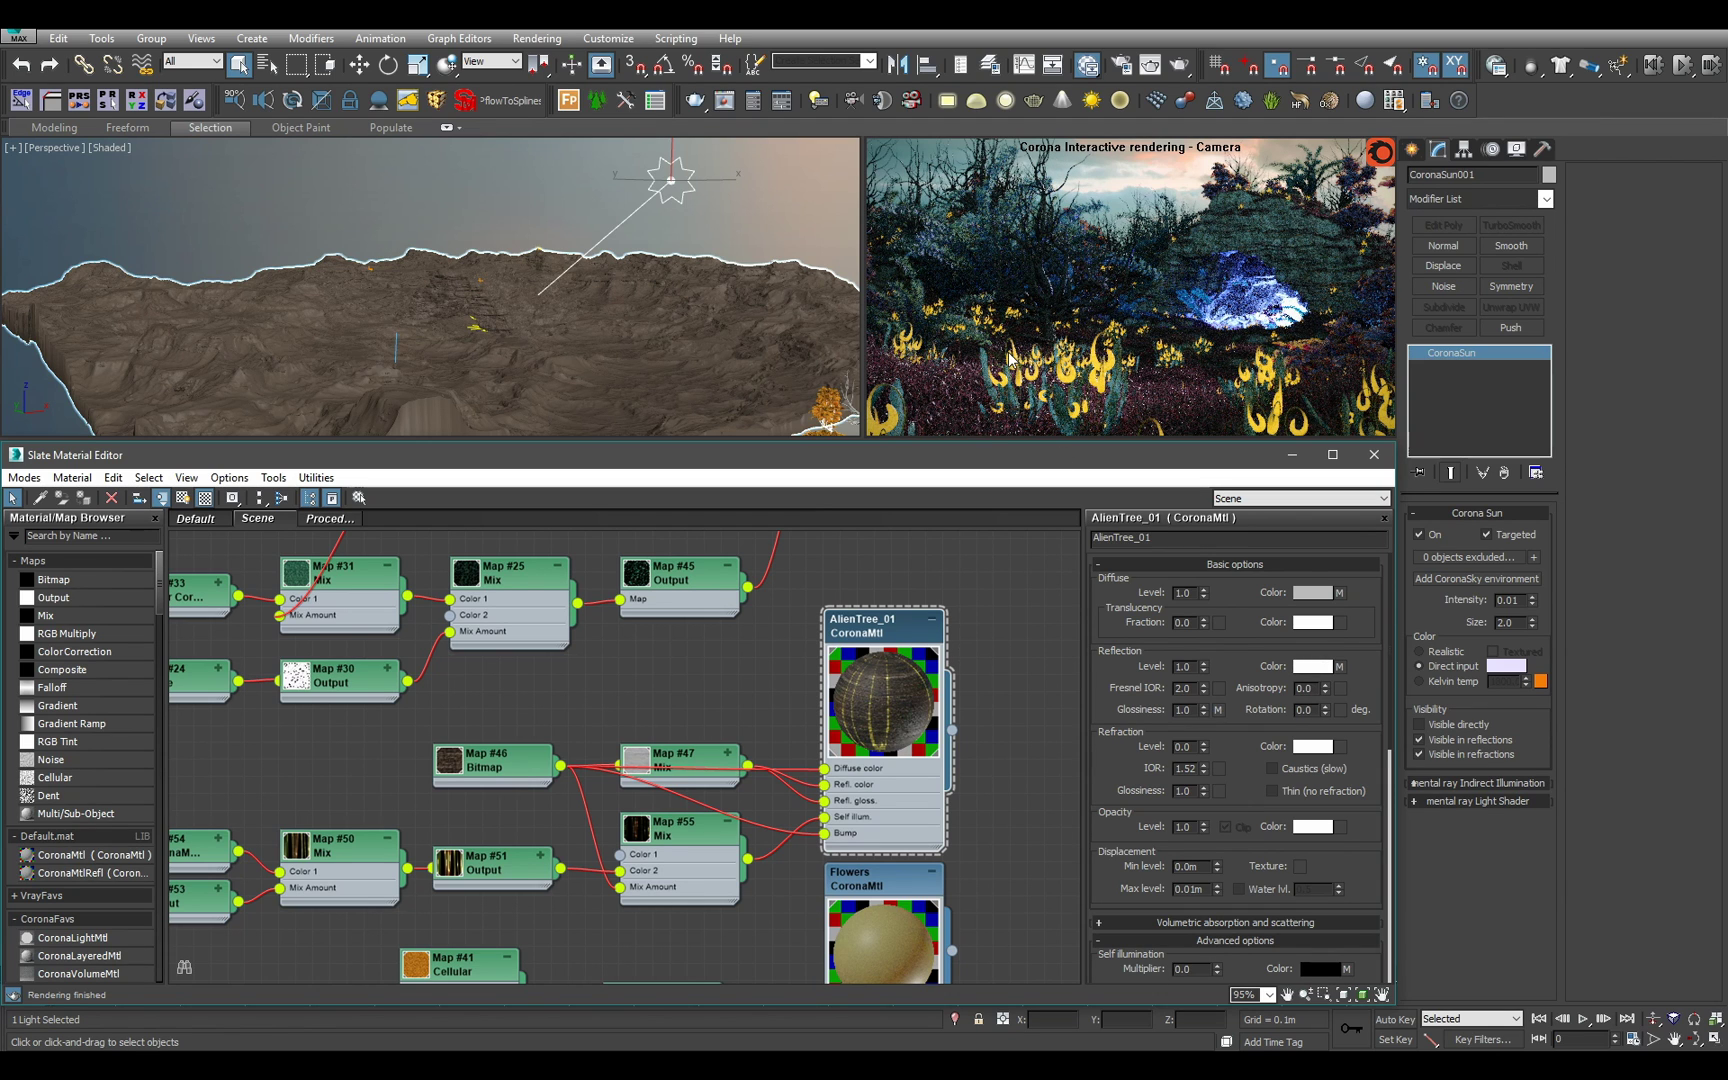
scroll(1195, 707, "down", 3)
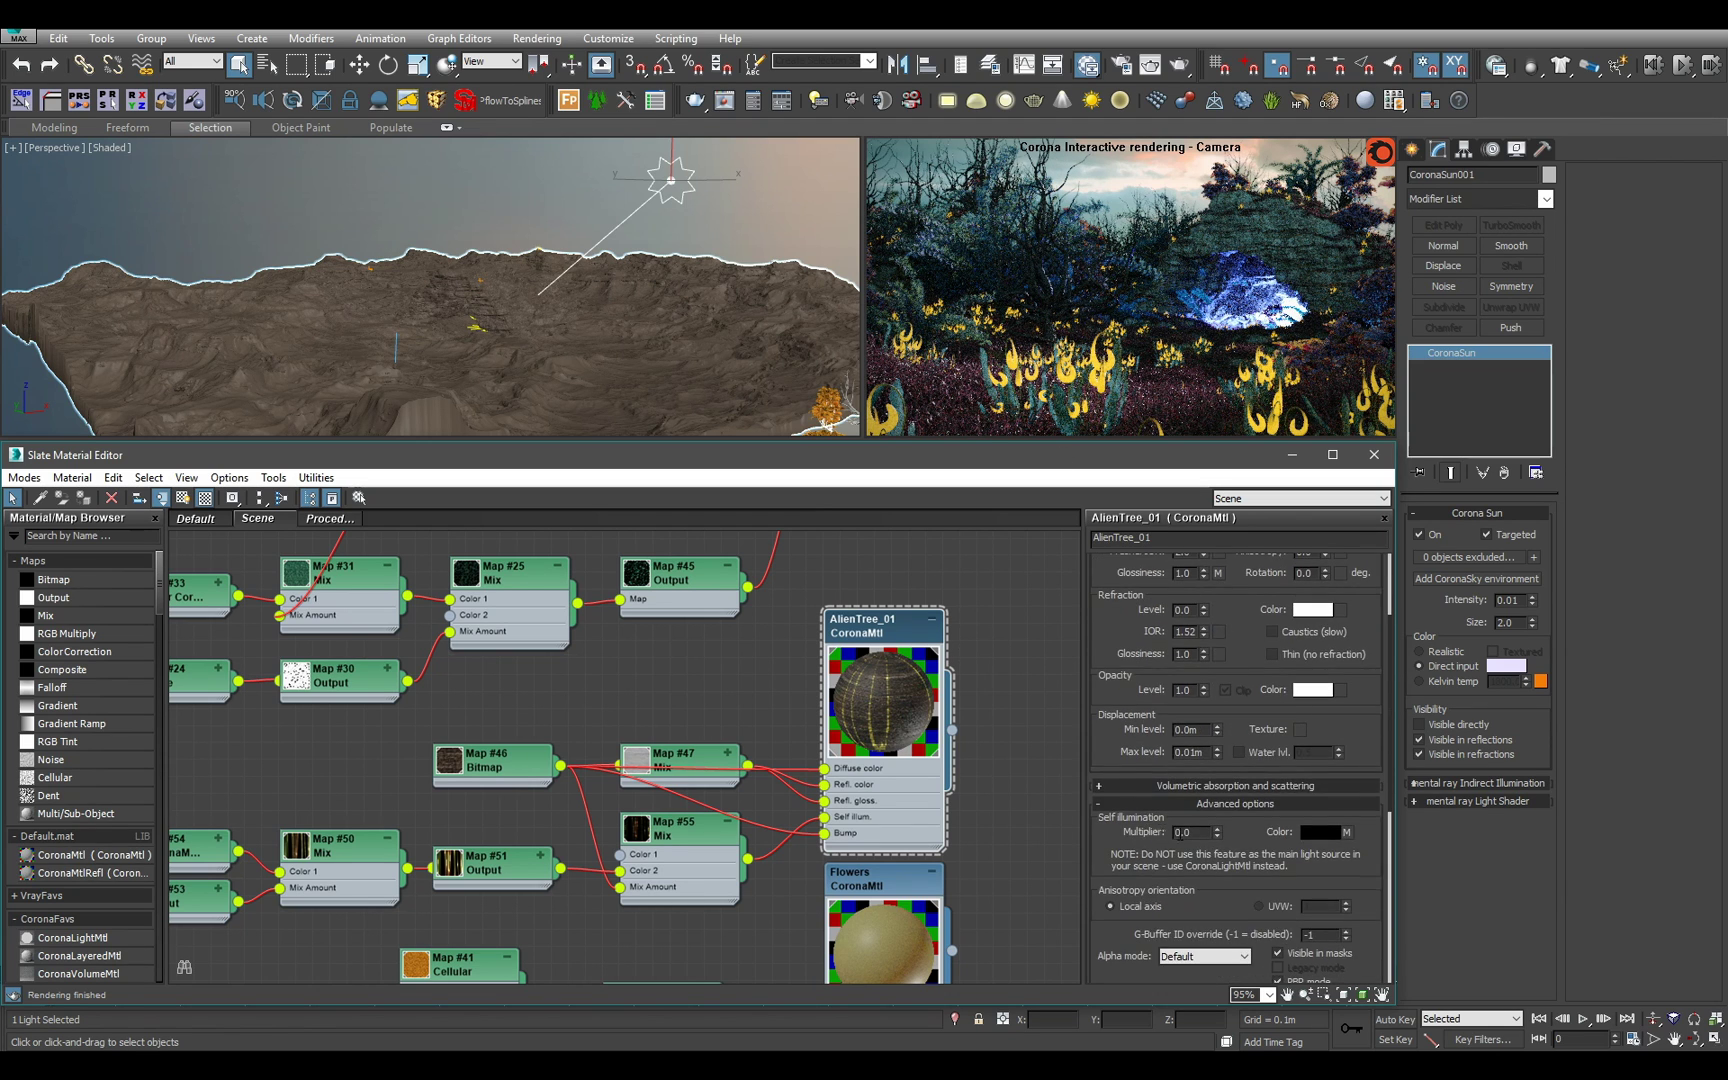
double_click(1183, 833)
type("1")
key("Return")
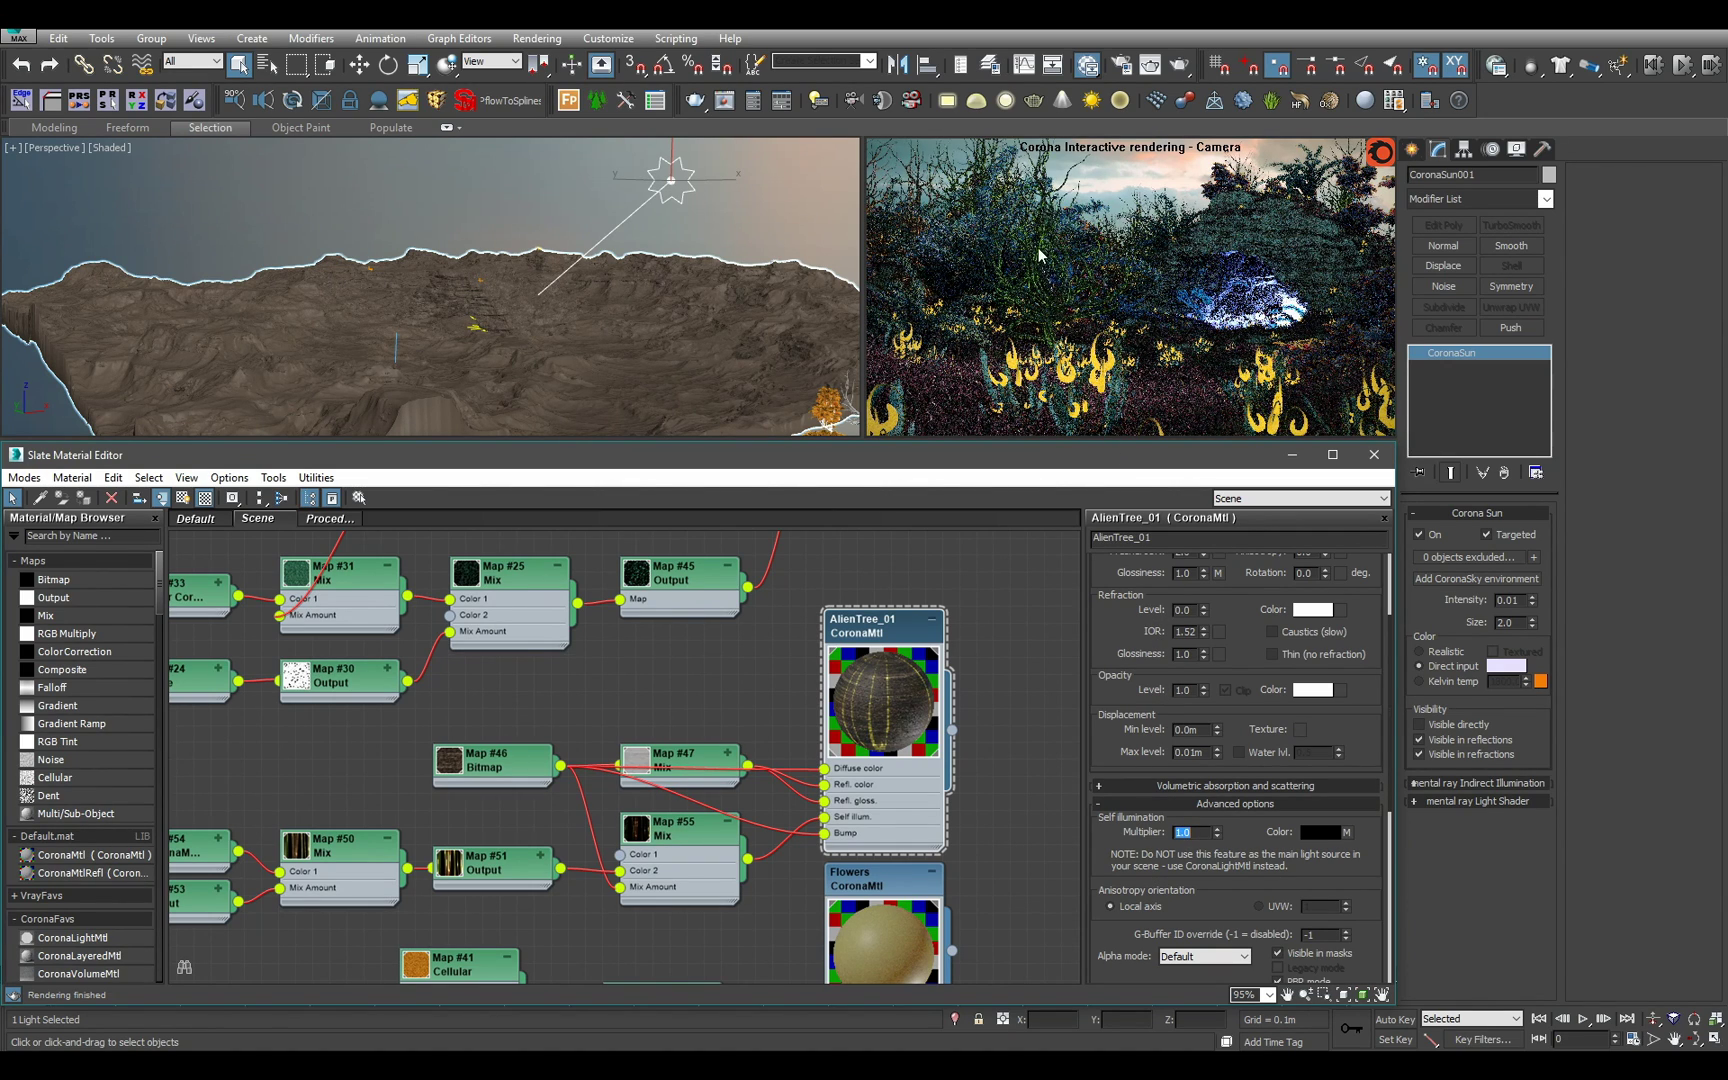
Set the self-illumination multiplier of the Ground material to 1.0.
middle_click_drag(934, 558, 886, 826)
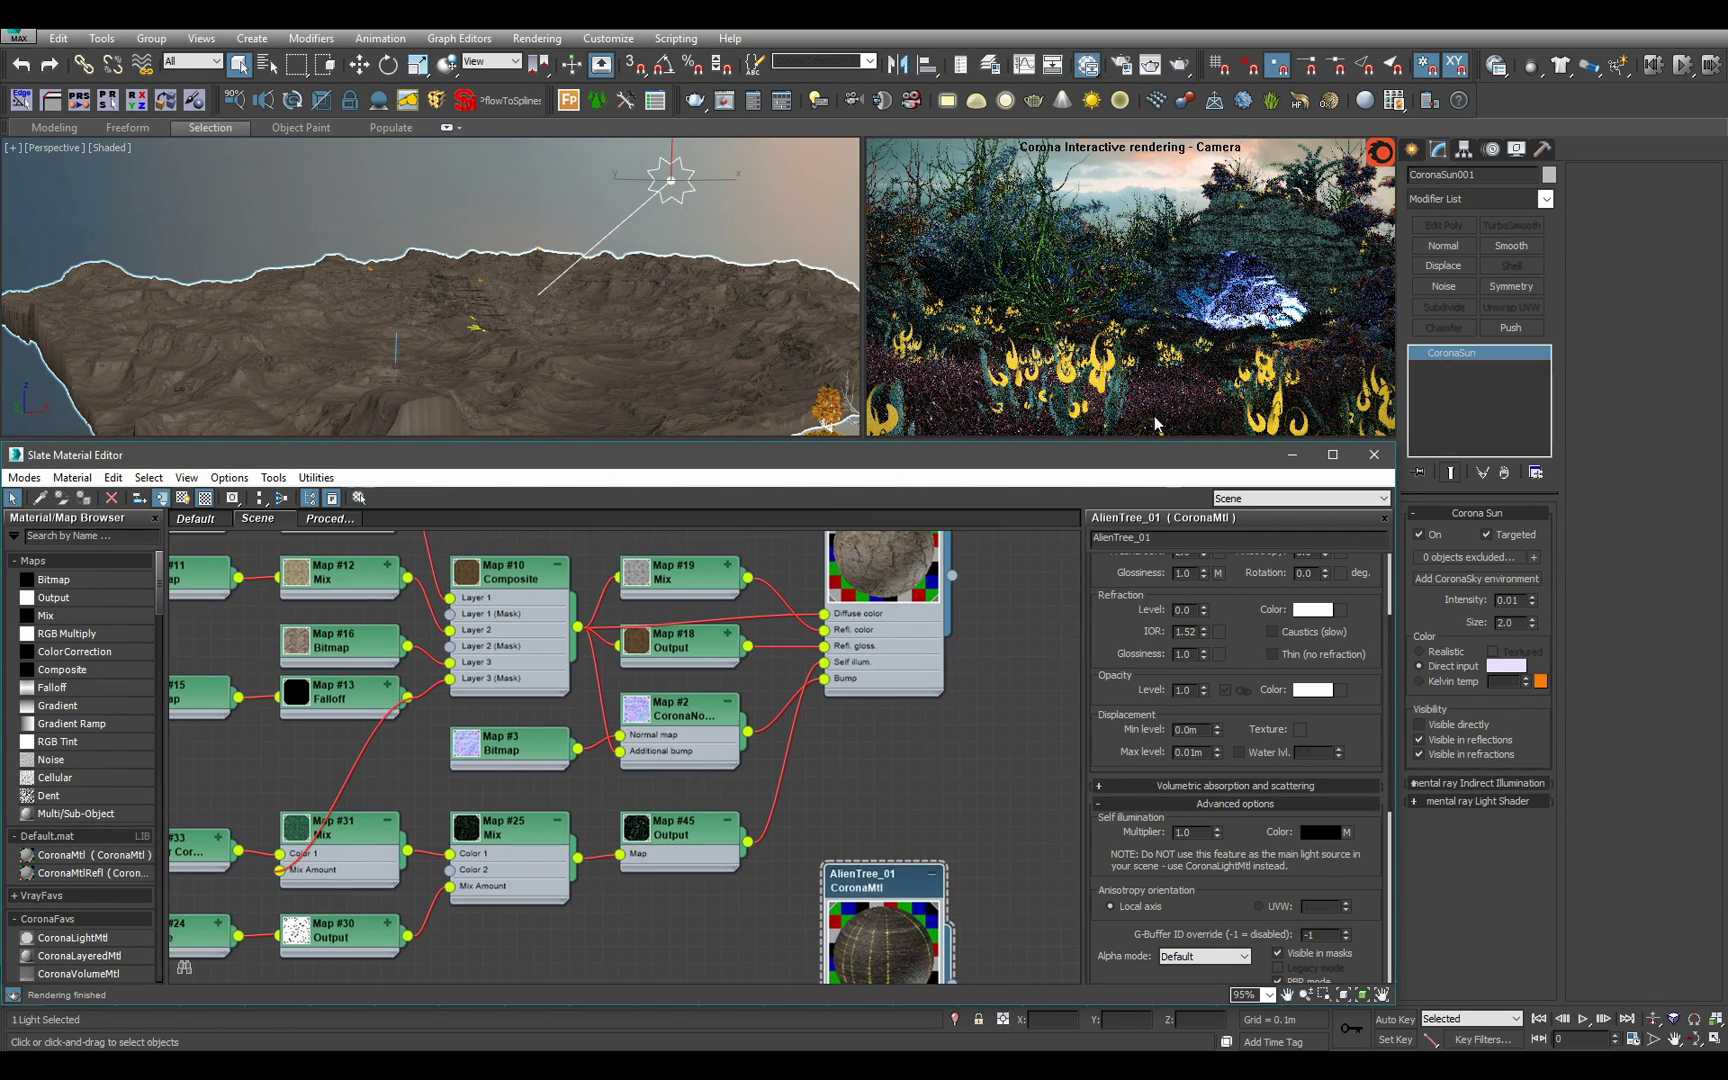
middle_click_drag(908, 662, 922, 803)
double_click(922, 803)
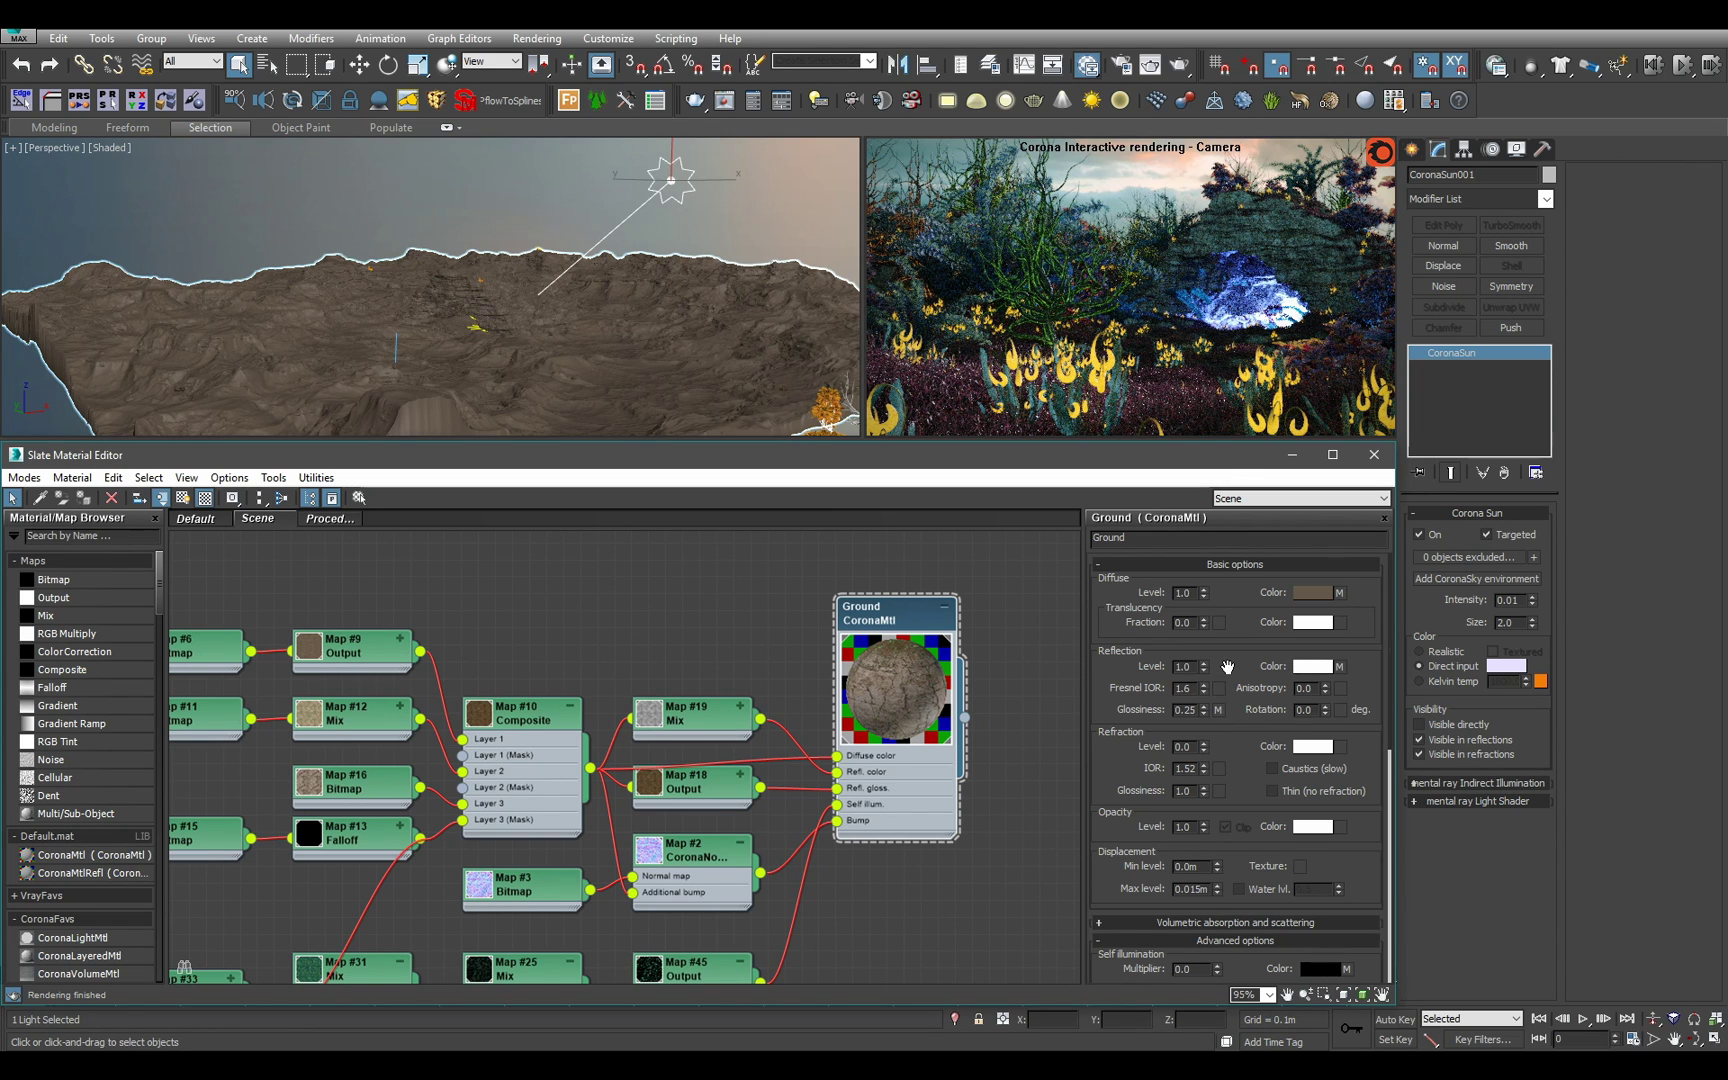
scroll(1233, 811, "down", 3)
double_click(1193, 813)
type("1")
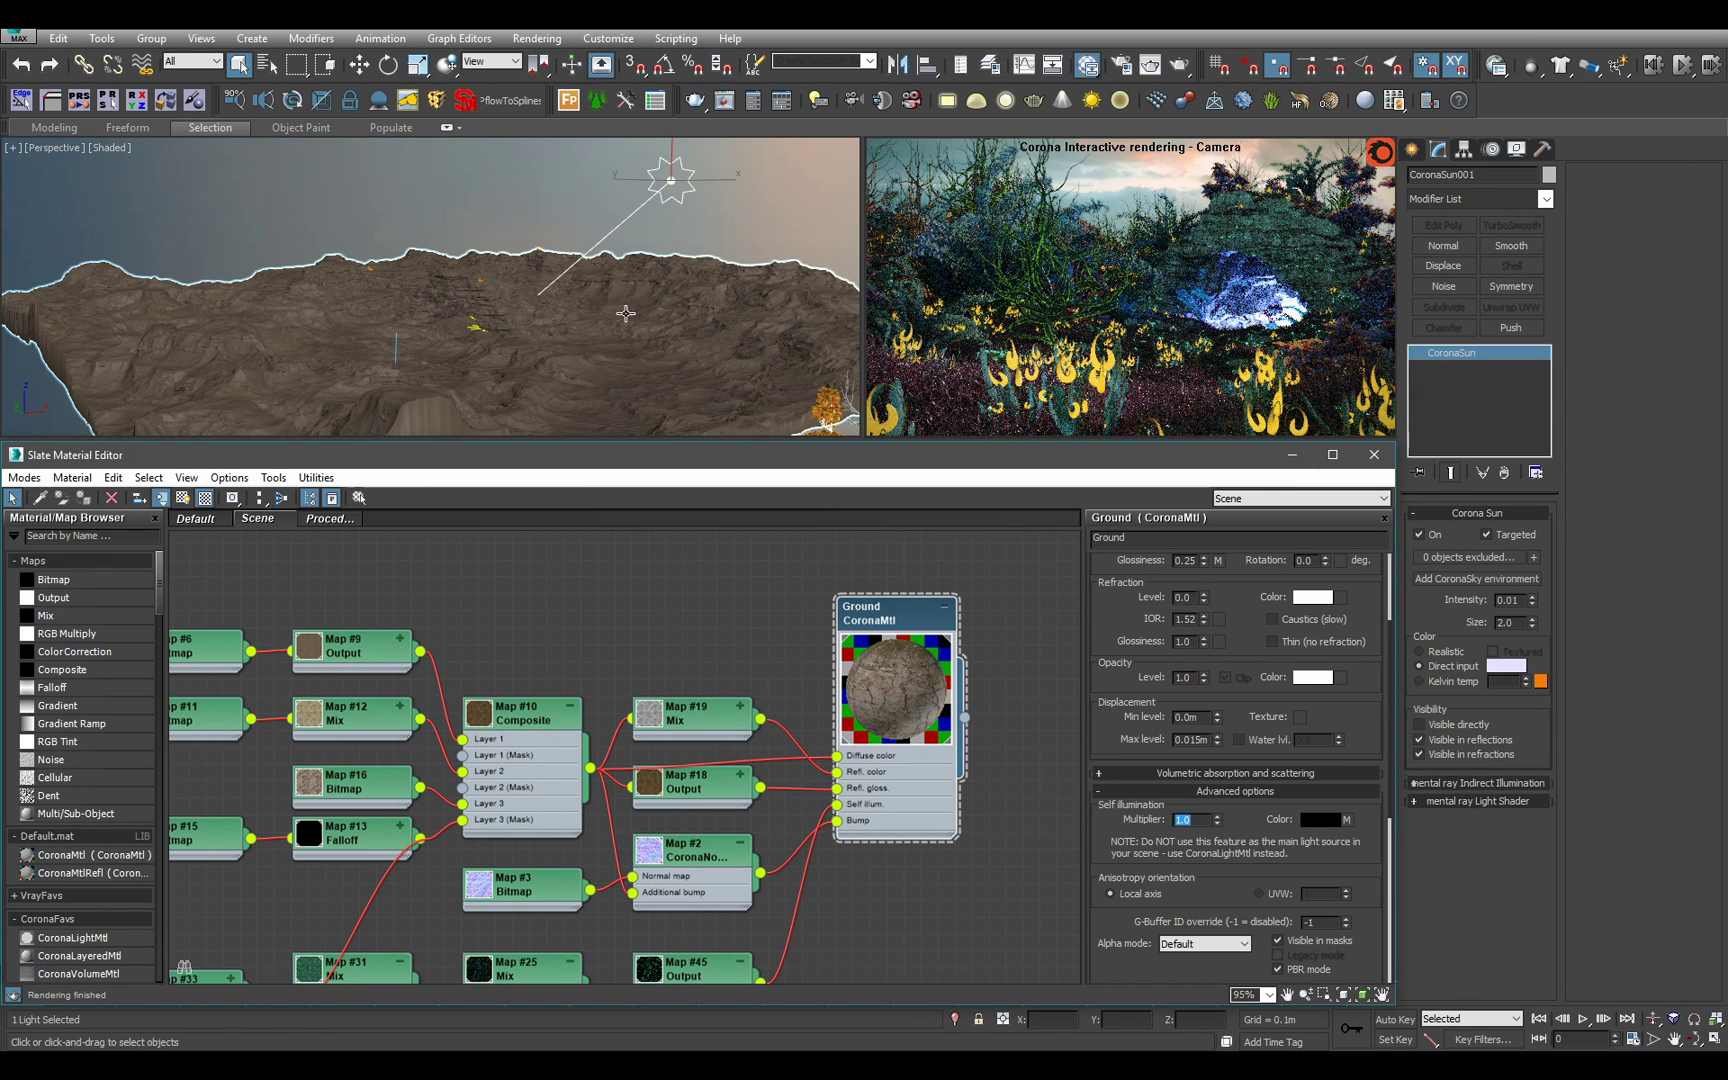
Switch the Corona Interactive rendering from the locked Camera view to the free perspective view.
right_click(543, 326)
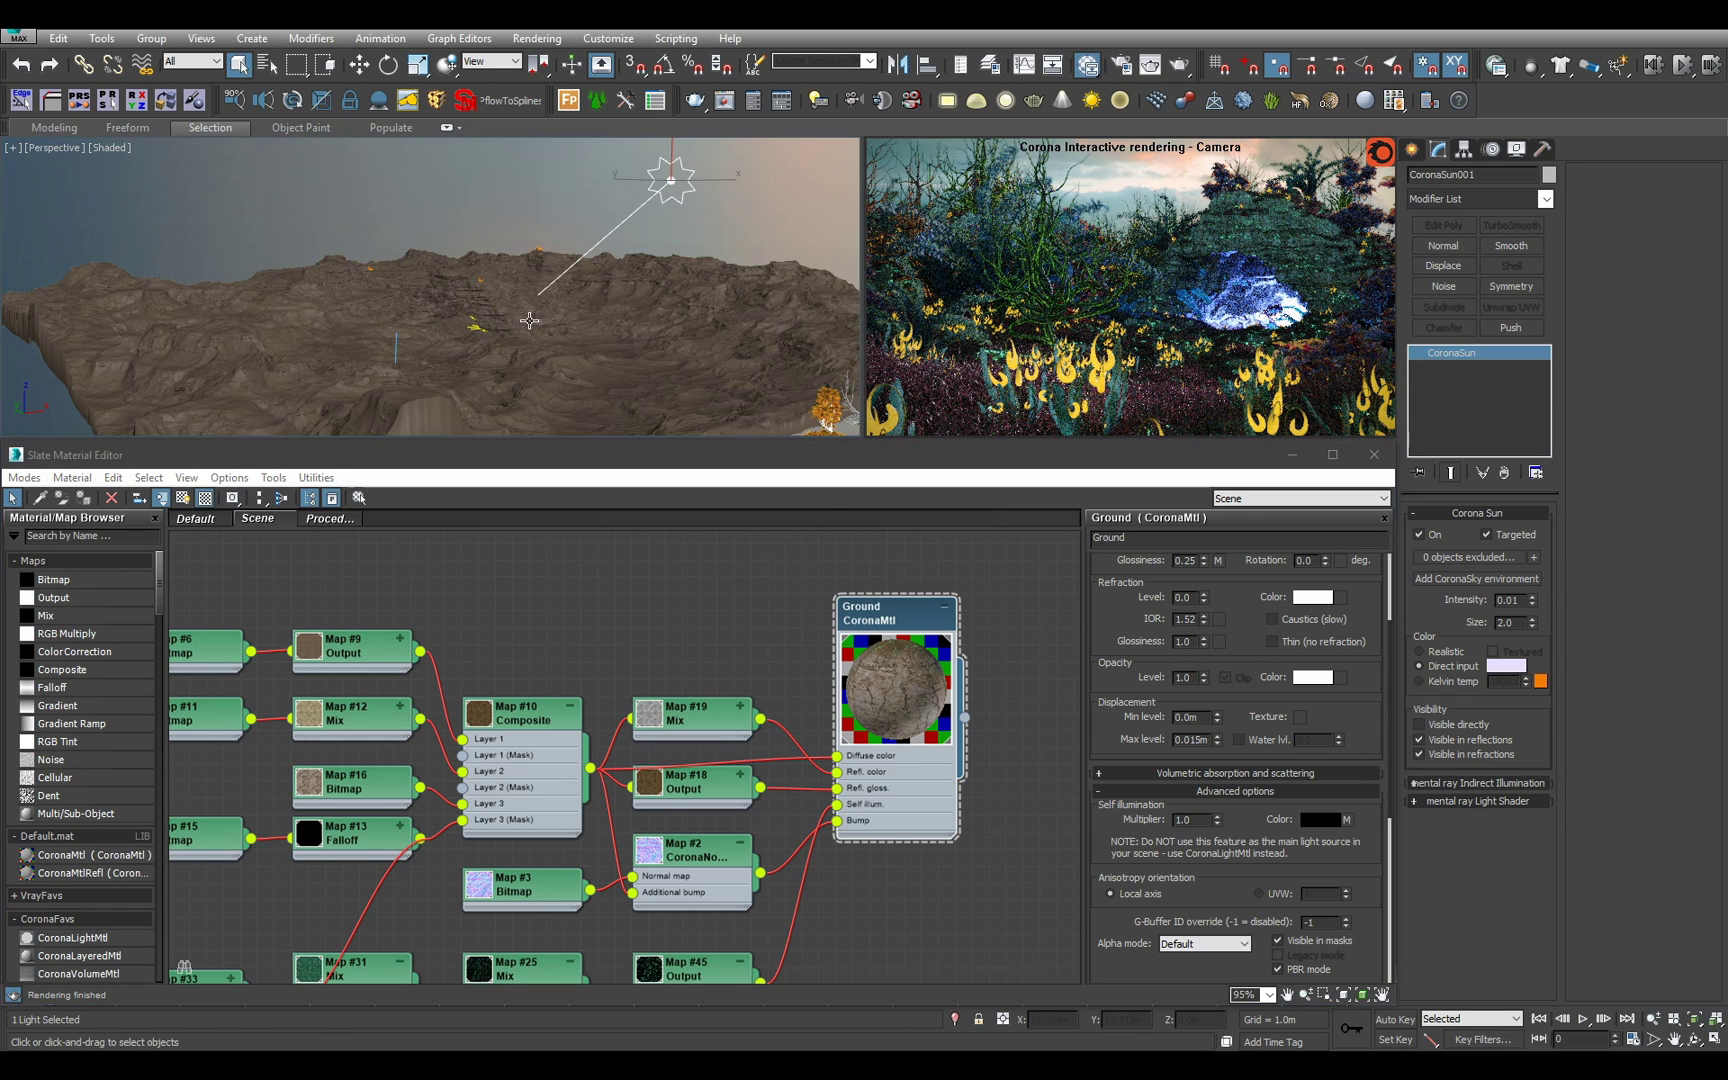
middle_click_drag(549, 316, 675, 355, "alt")
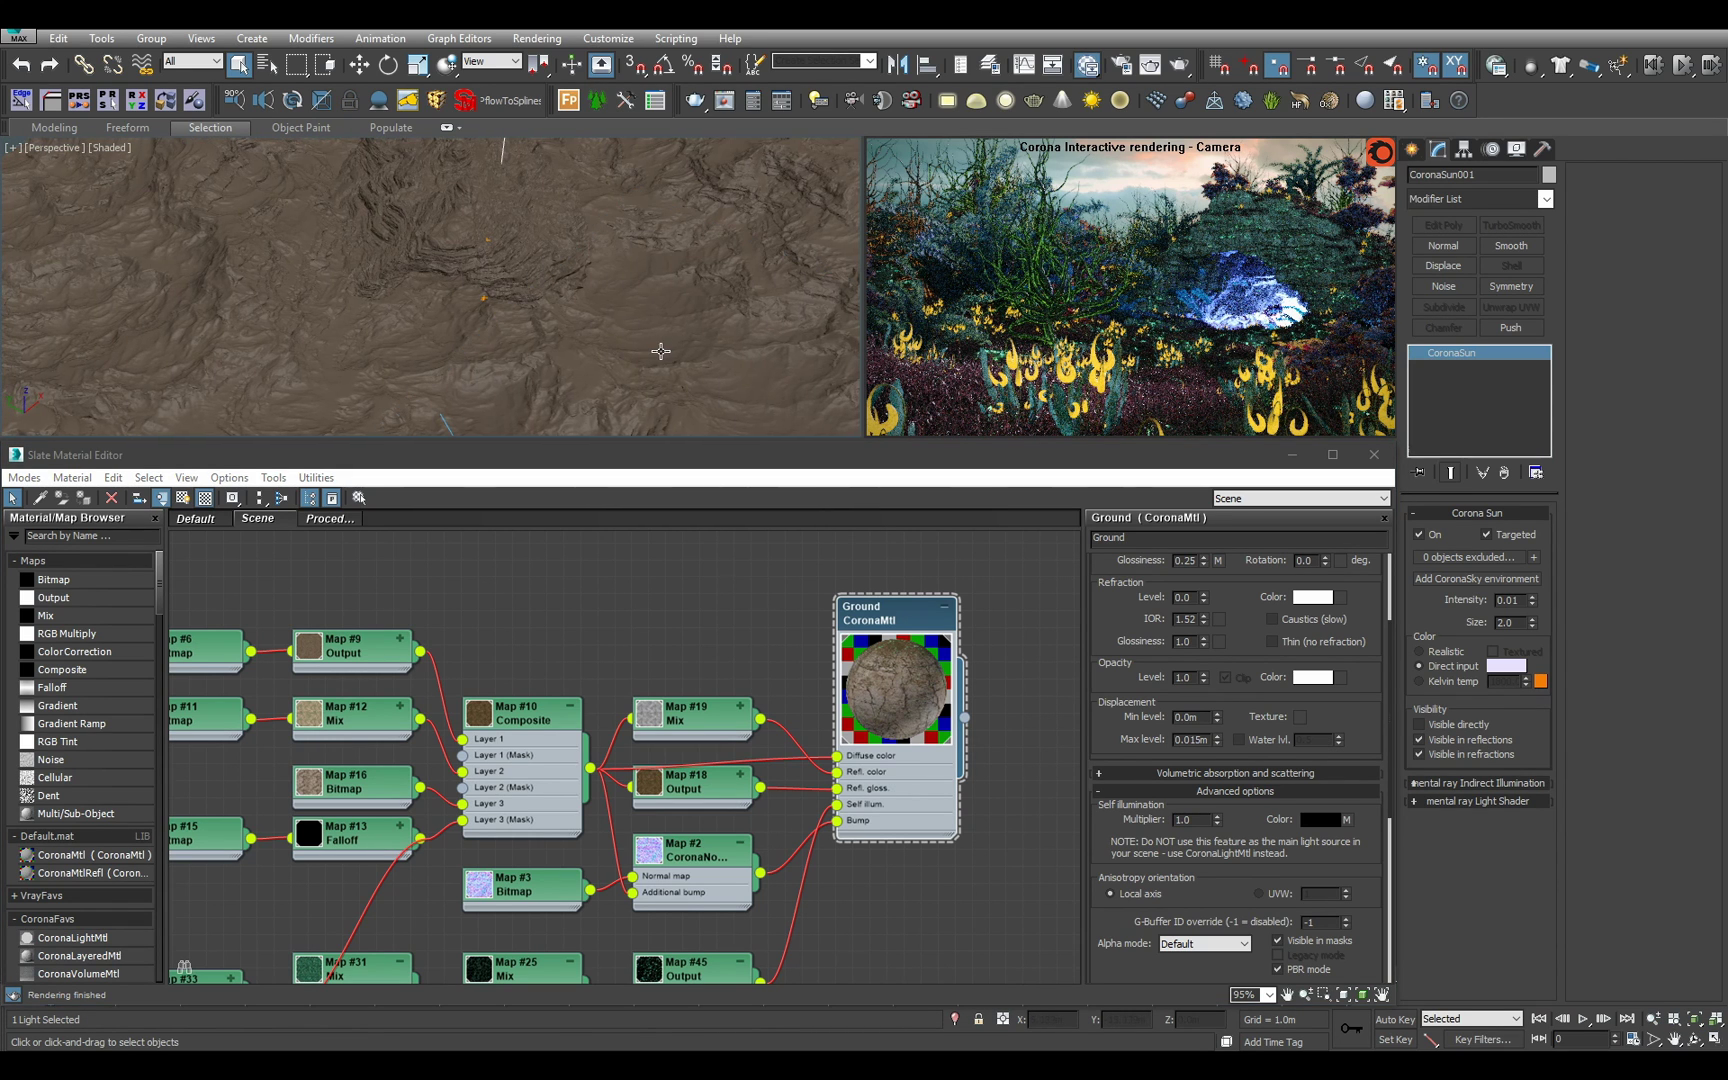
key("F10")
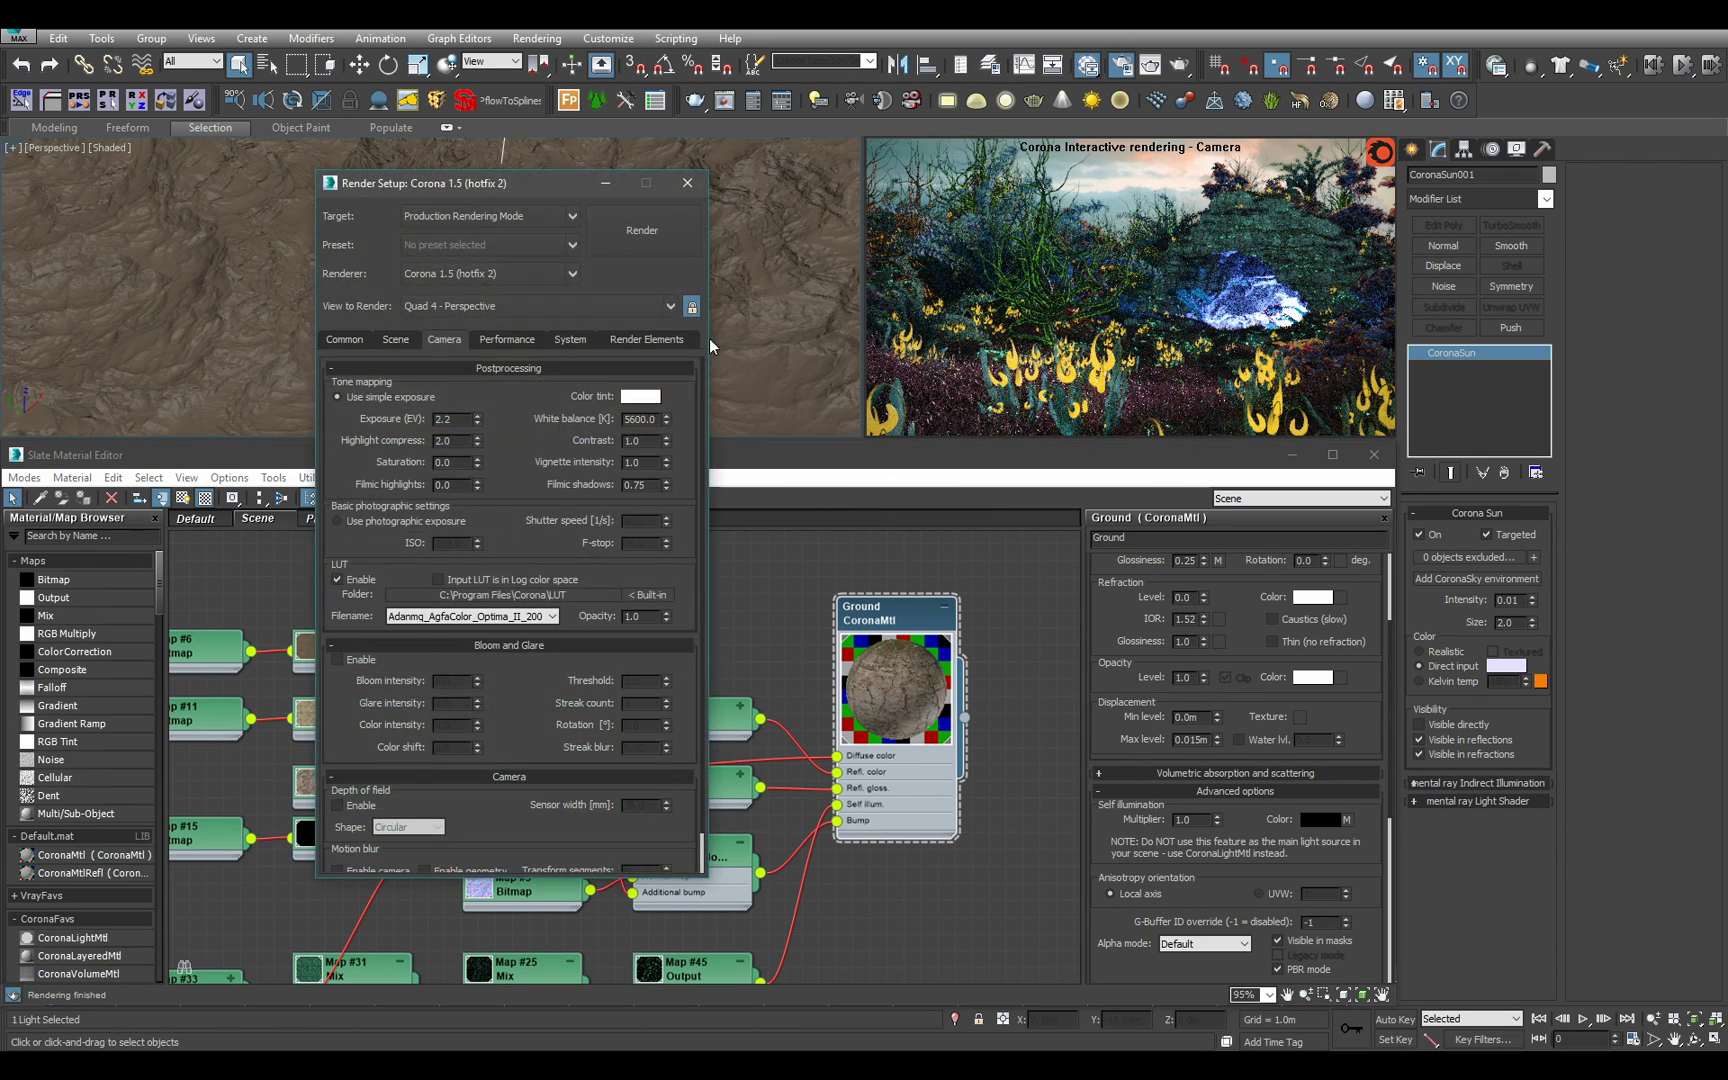
left_click(687, 182)
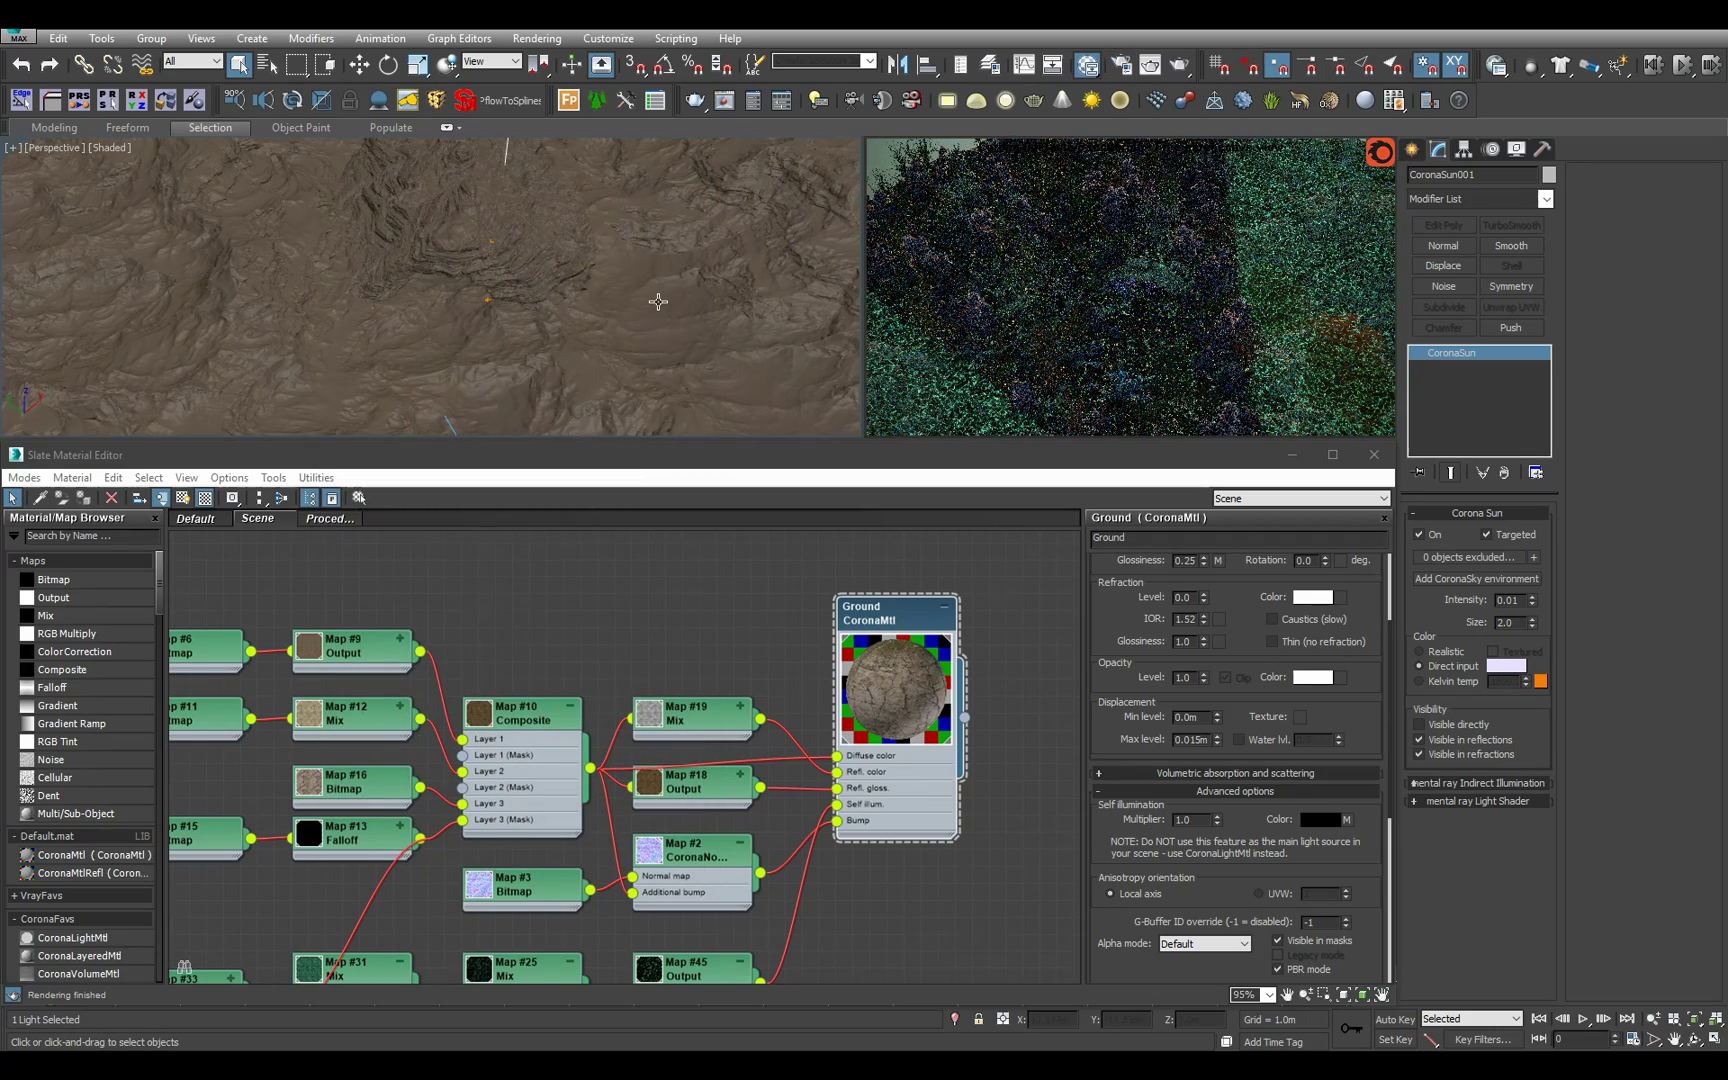
Examine the glowing ground and plants around the cave light from several free perspective angles in the interactive rendering.
scroll(658, 301, "down", 6)
scroll(488, 316, "up", 8)
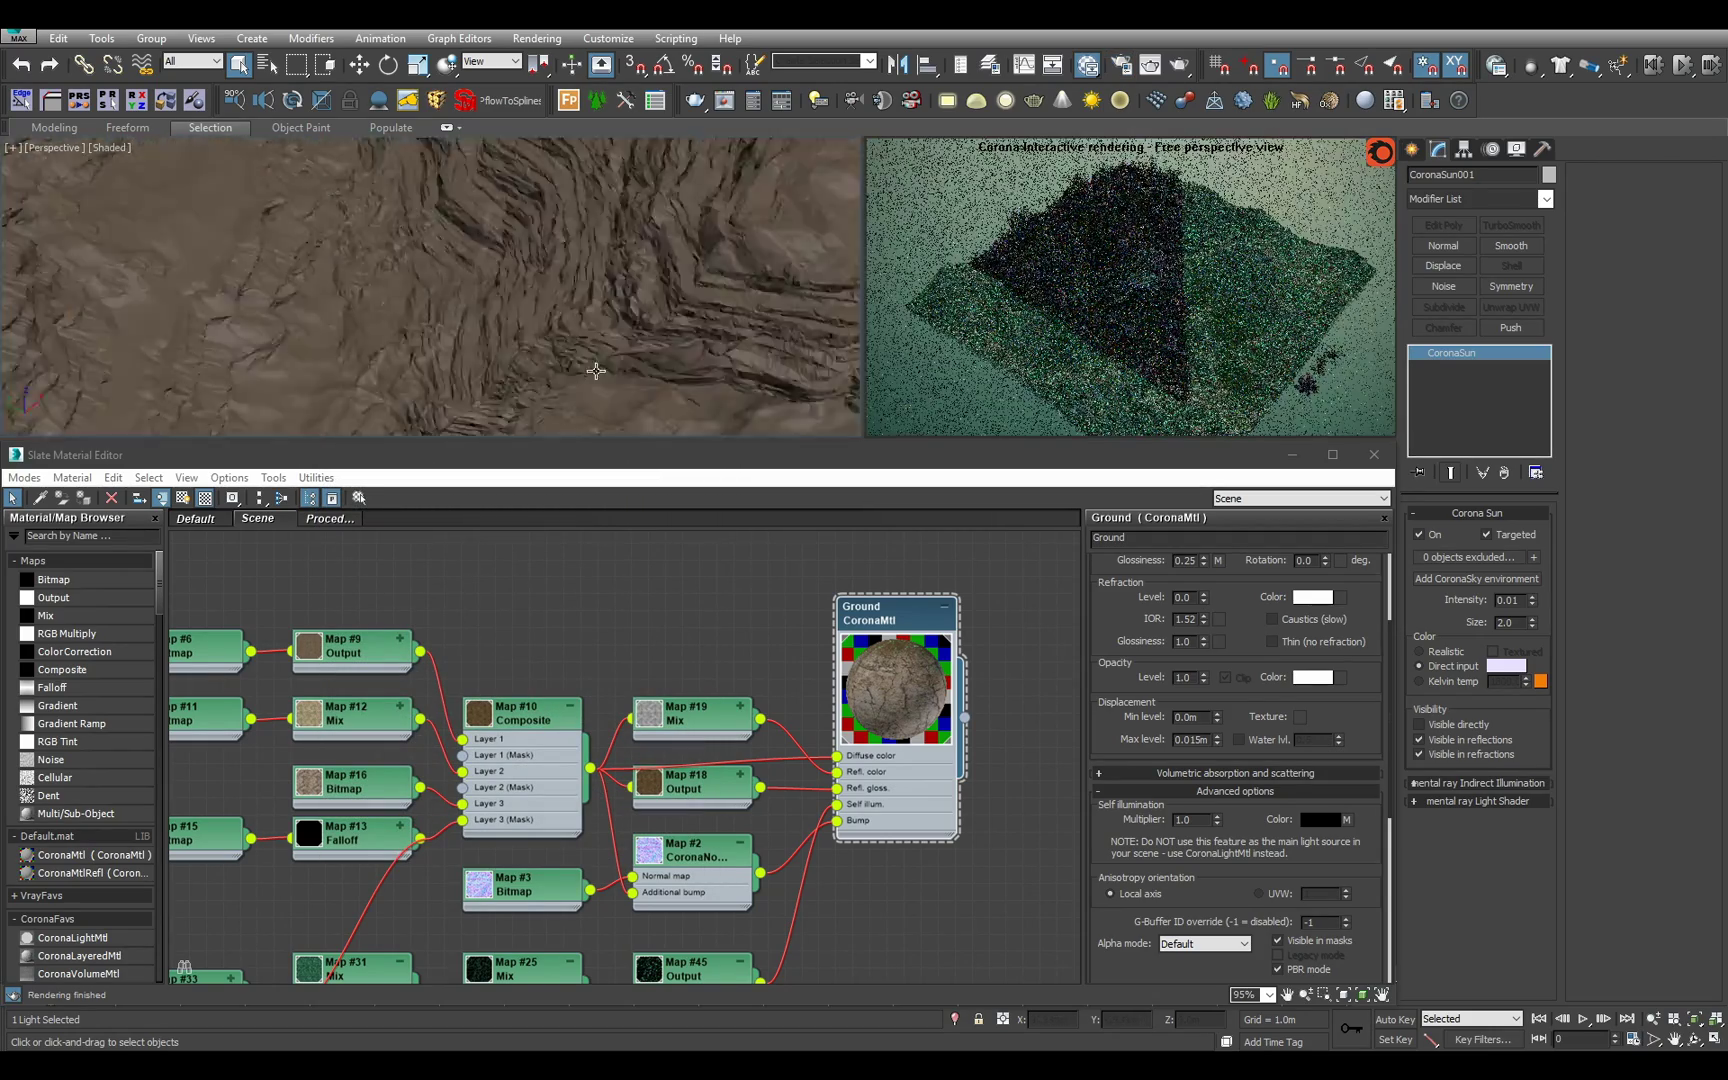
middle_click_drag(589, 367, 498, 143, "alt")
scroll(473, 347, "up", 3)
scroll(520, 222, "up", 3)
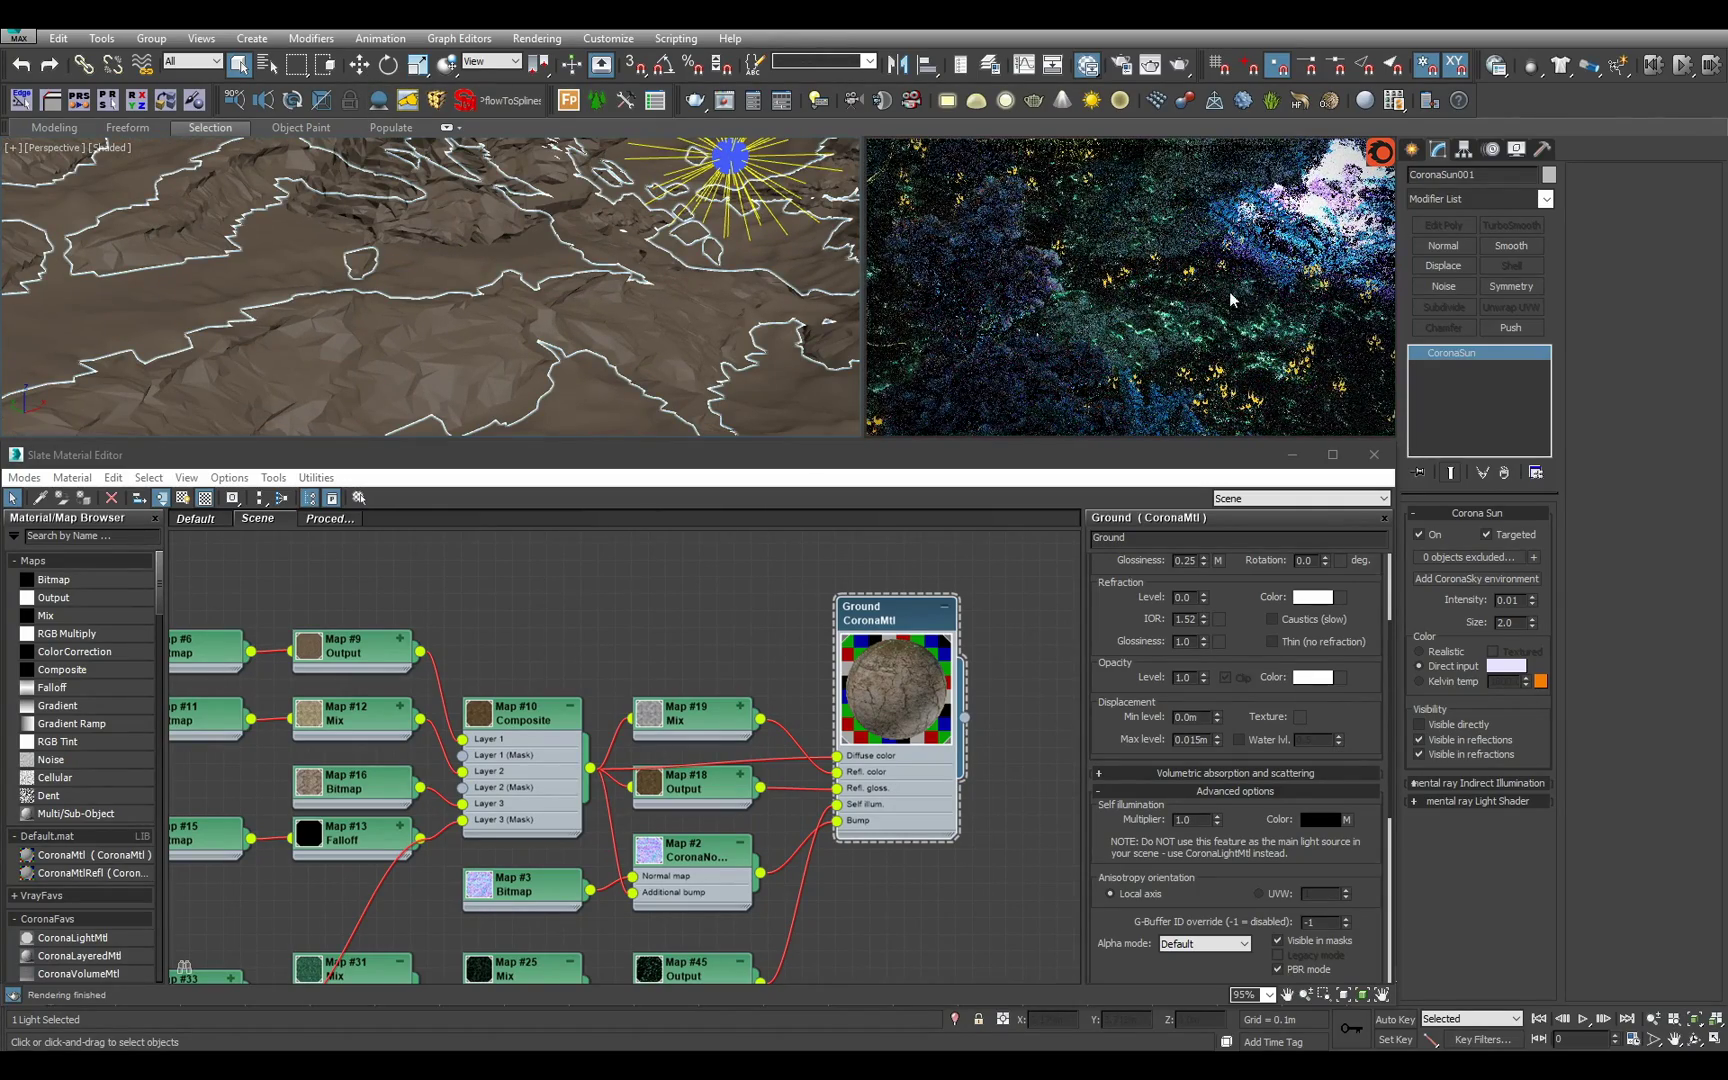
middle_click_drag(645, 296, 660, 238, "alt")
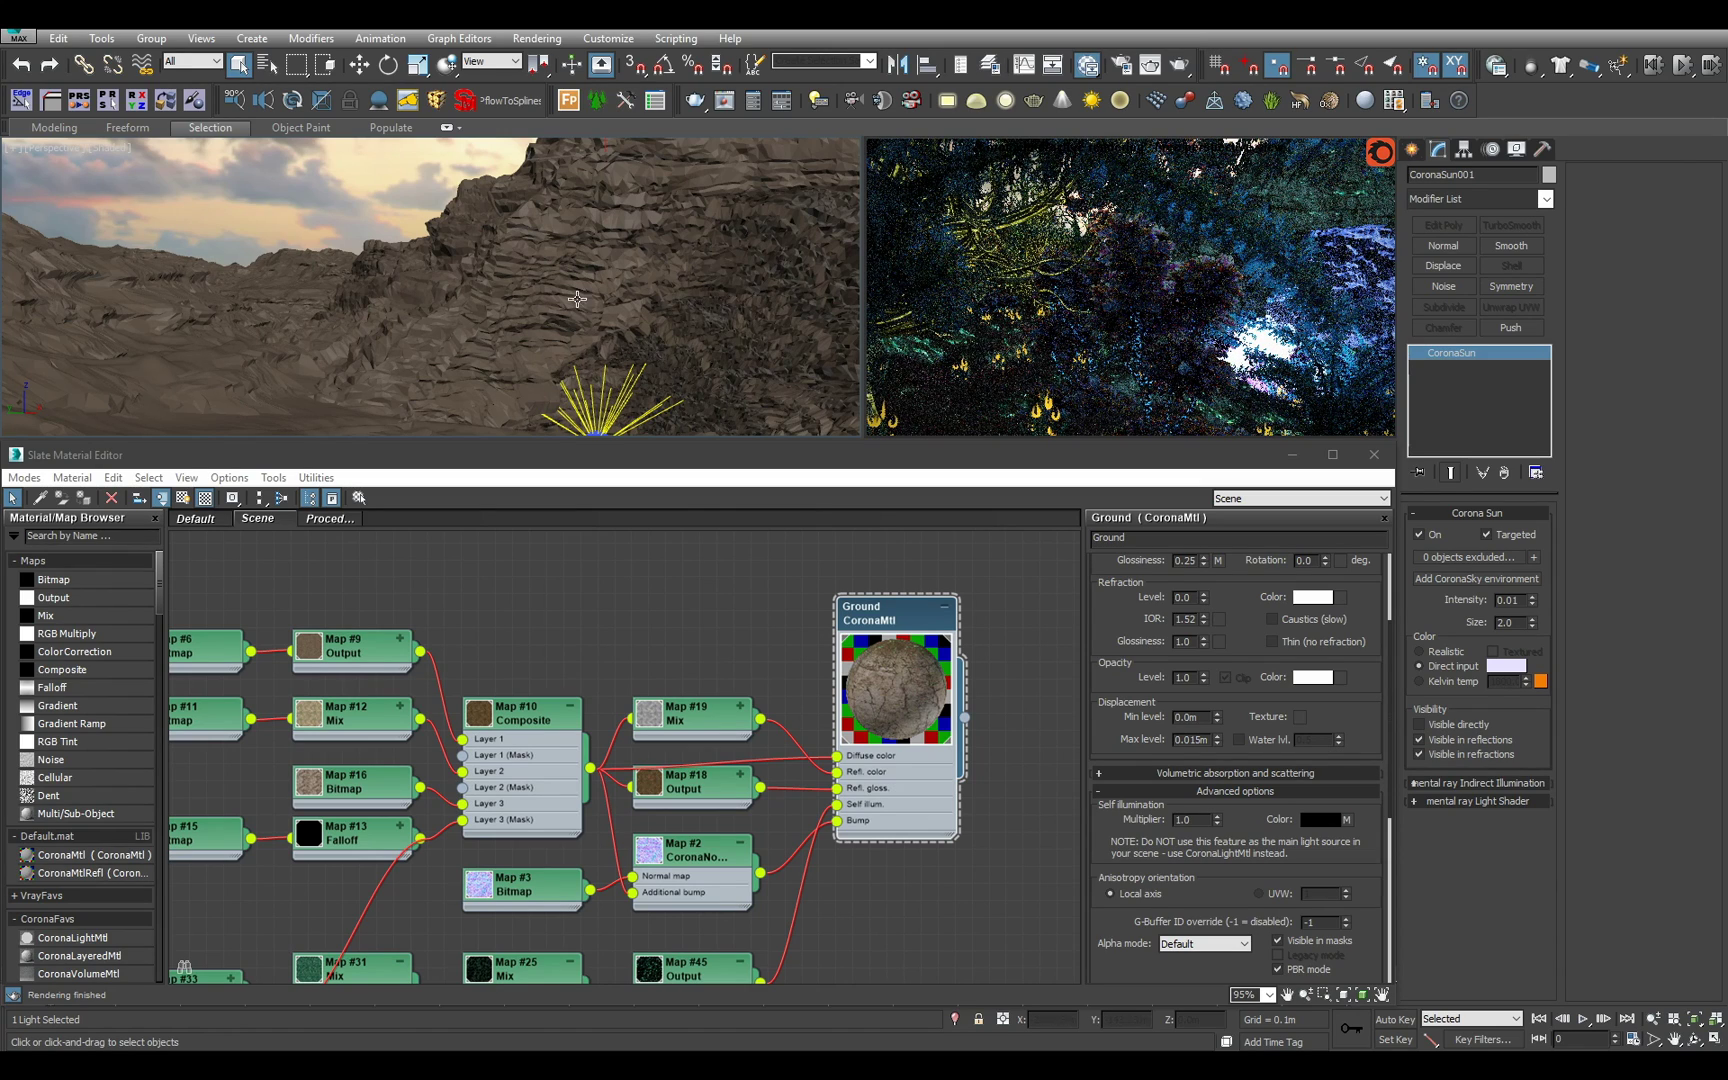
middle_click_drag(722, 322, 309, 284, "alt")
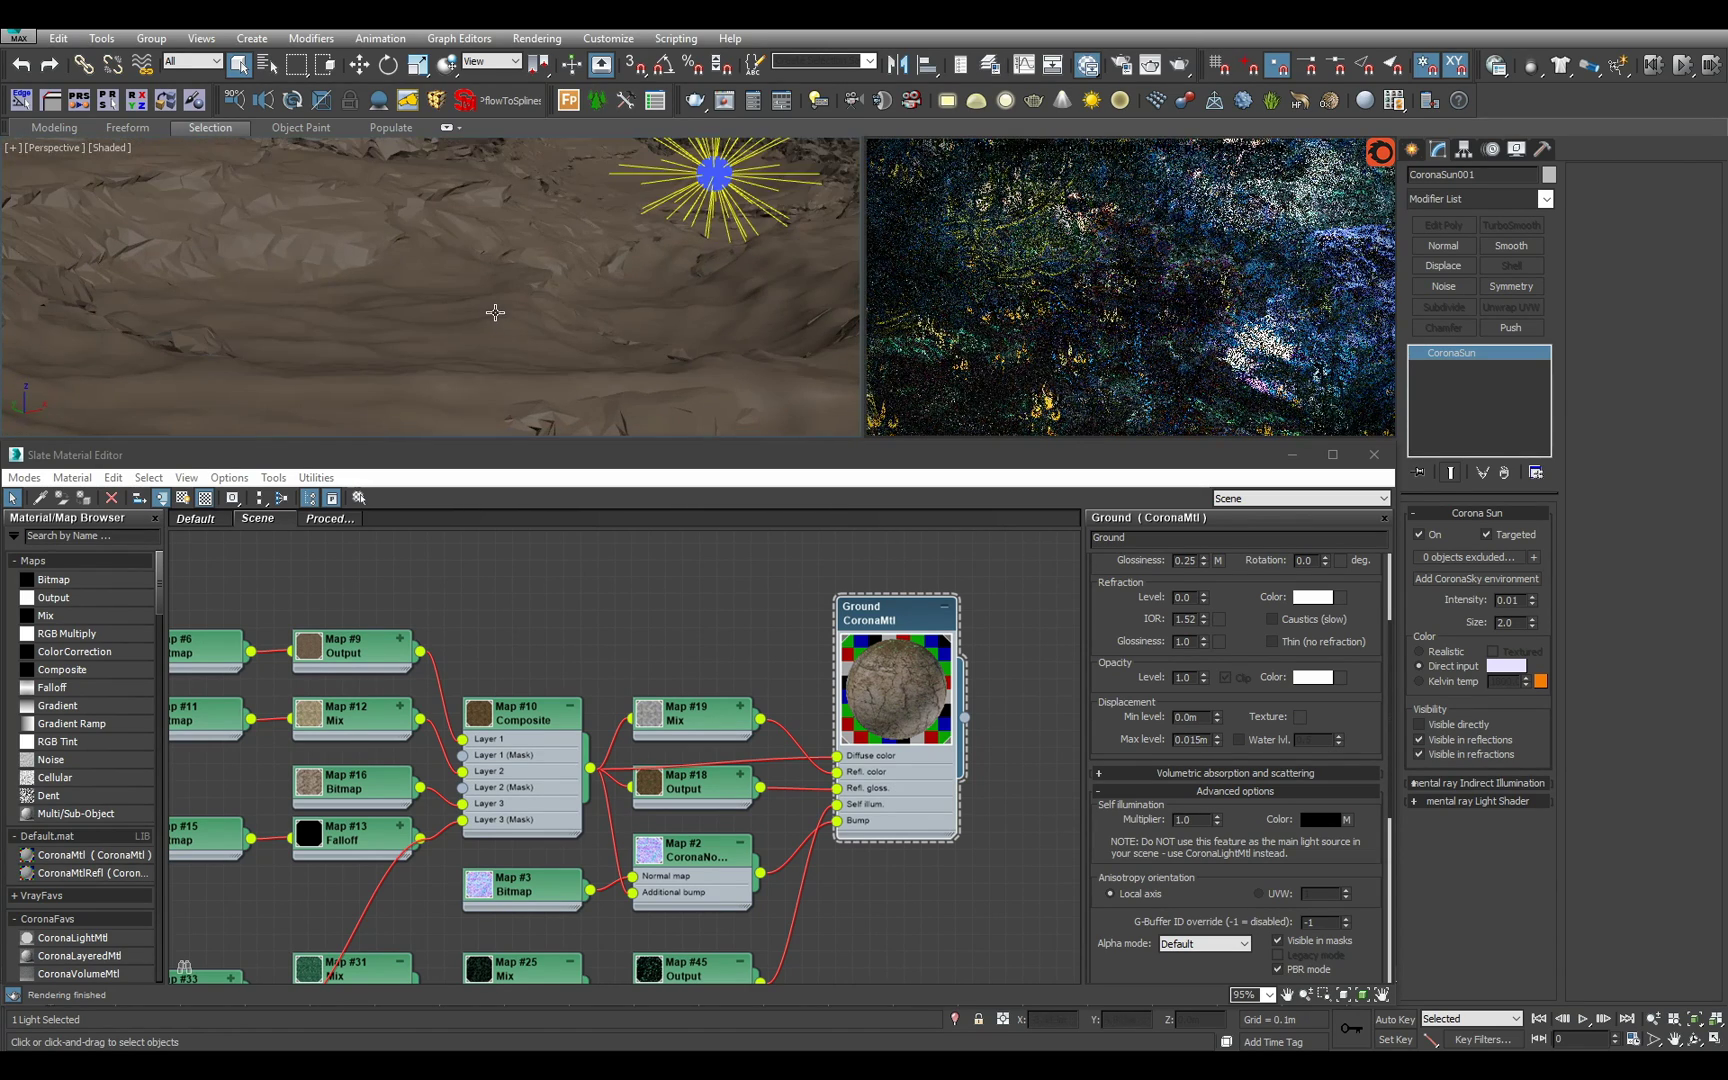
scroll(525, 322, "up", 3)
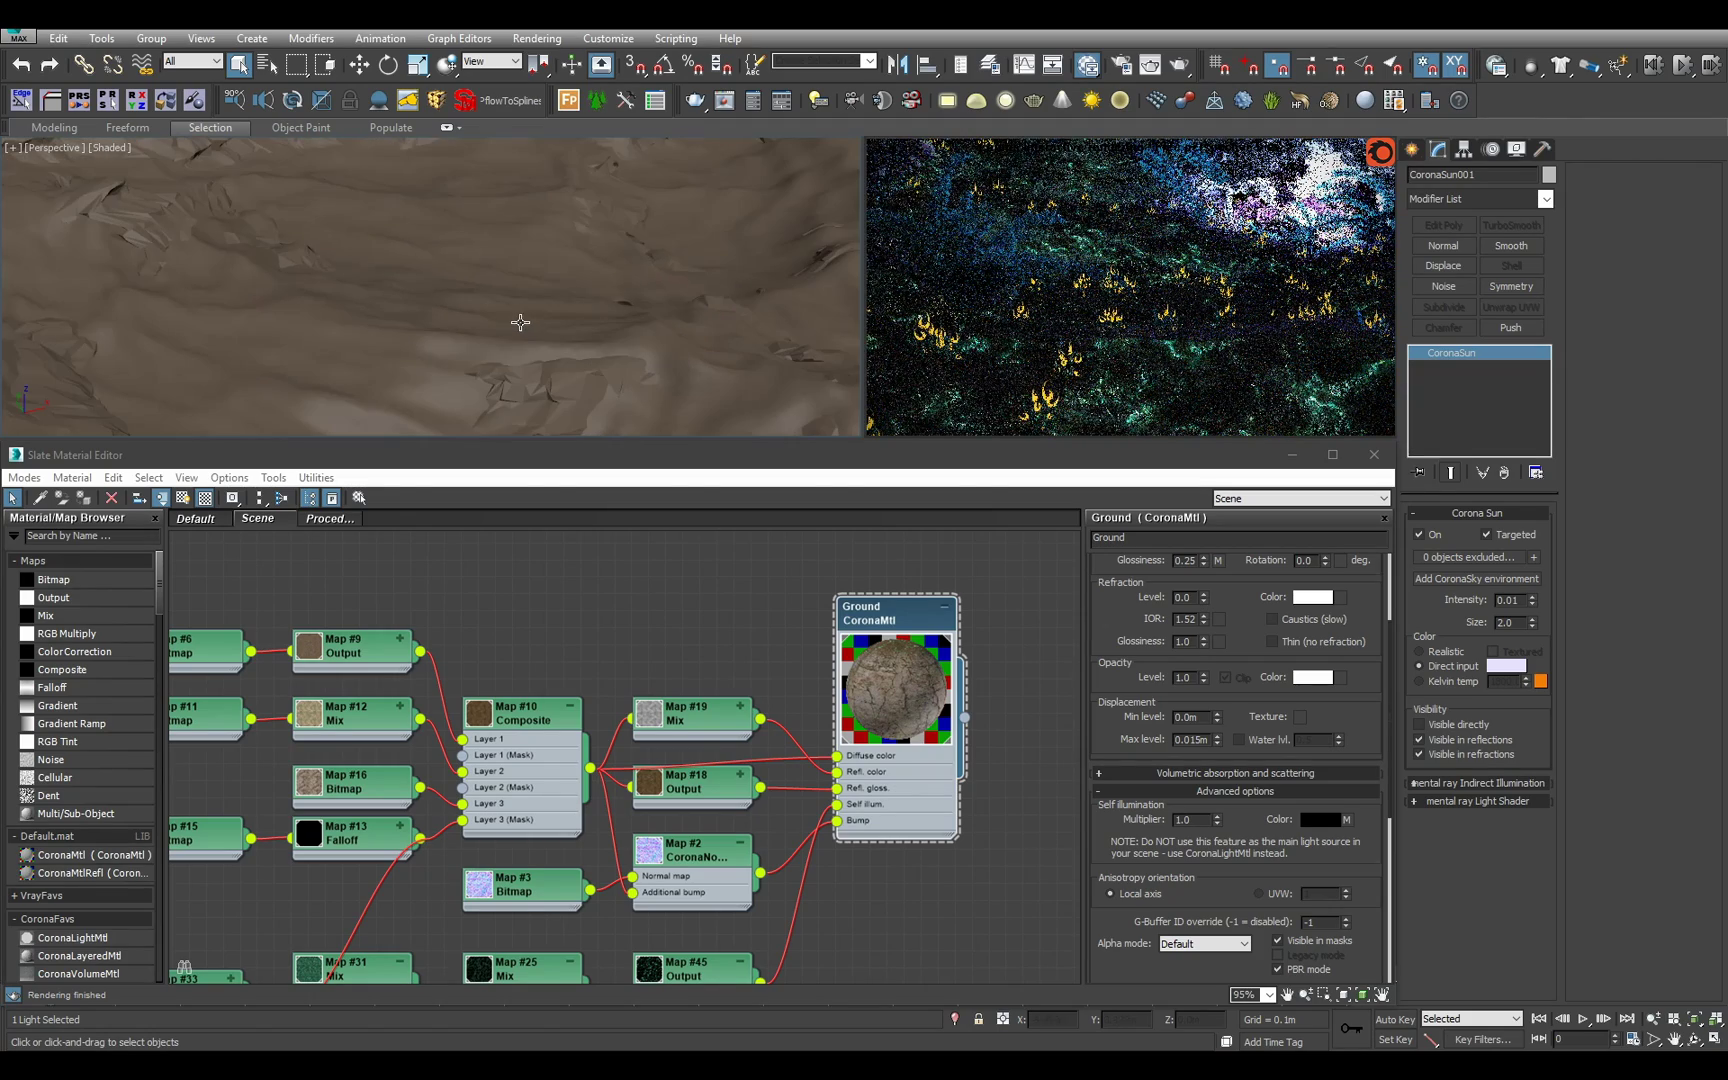
Create a teapot with 15 segments on the terrain surface, using AutoGrid to align it to the ground.
left_click(1411, 148)
left_click(1417, 177)
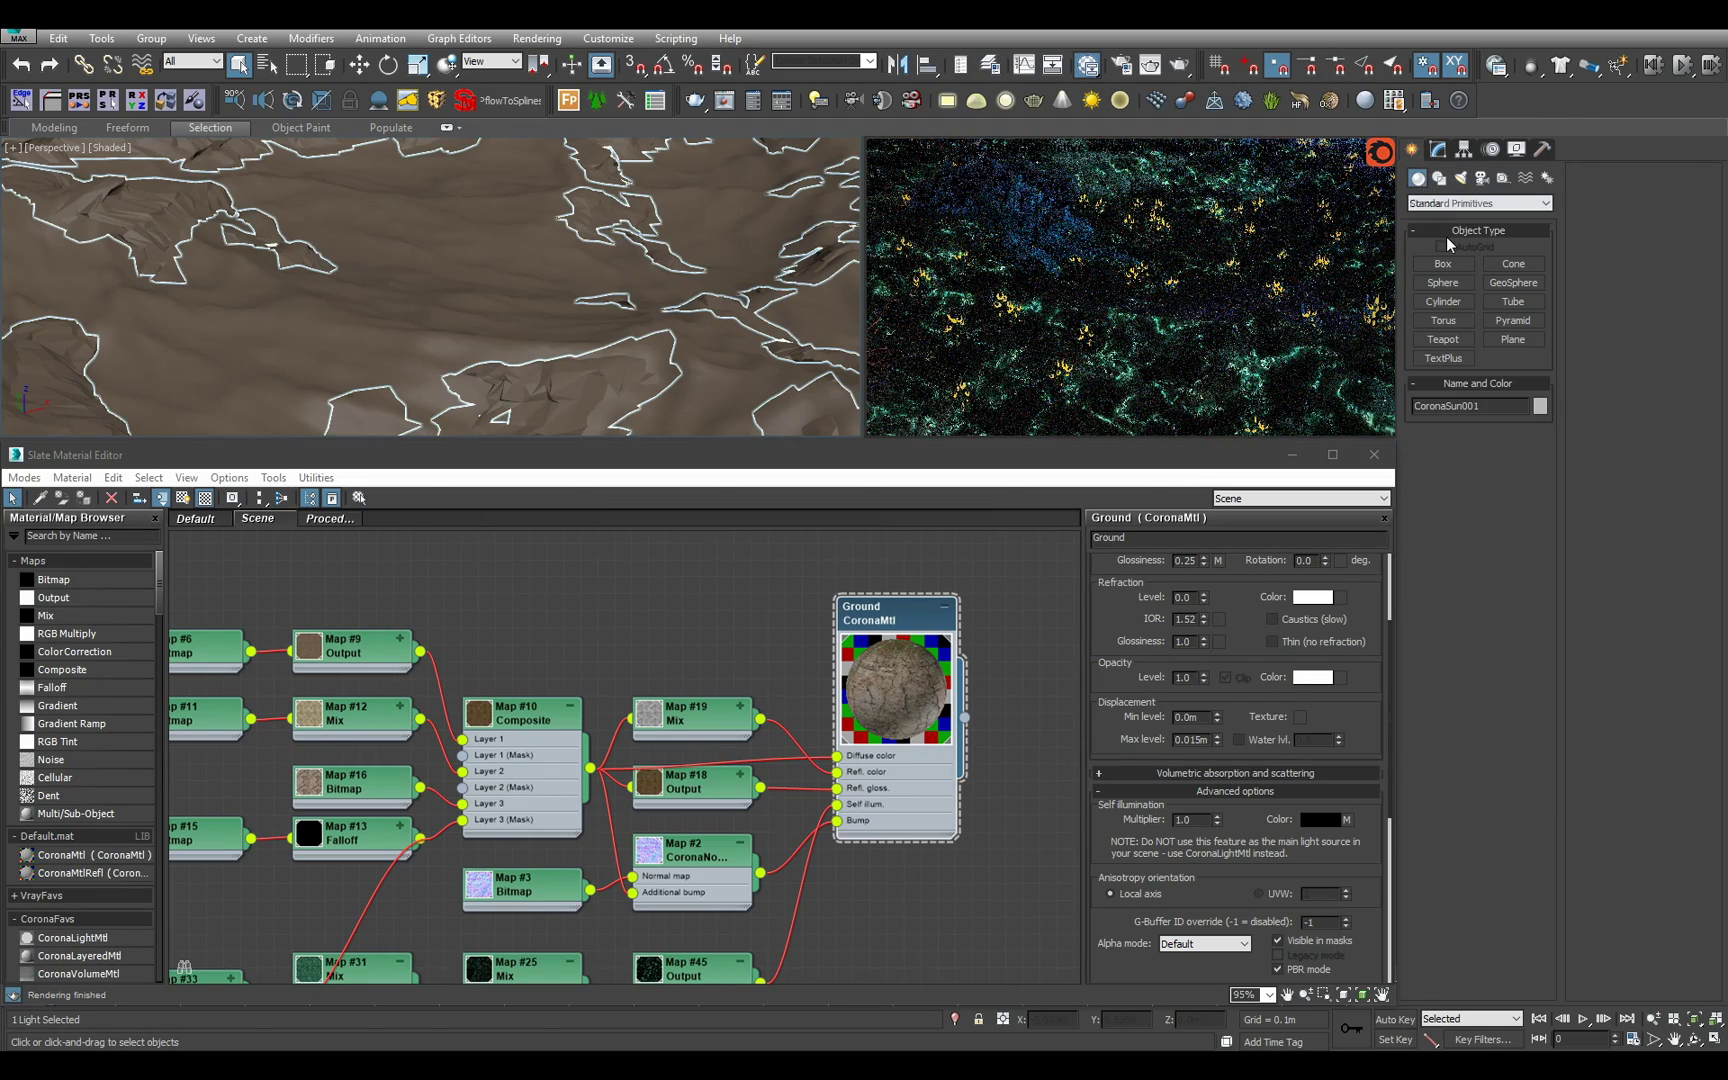
left_click(1444, 340)
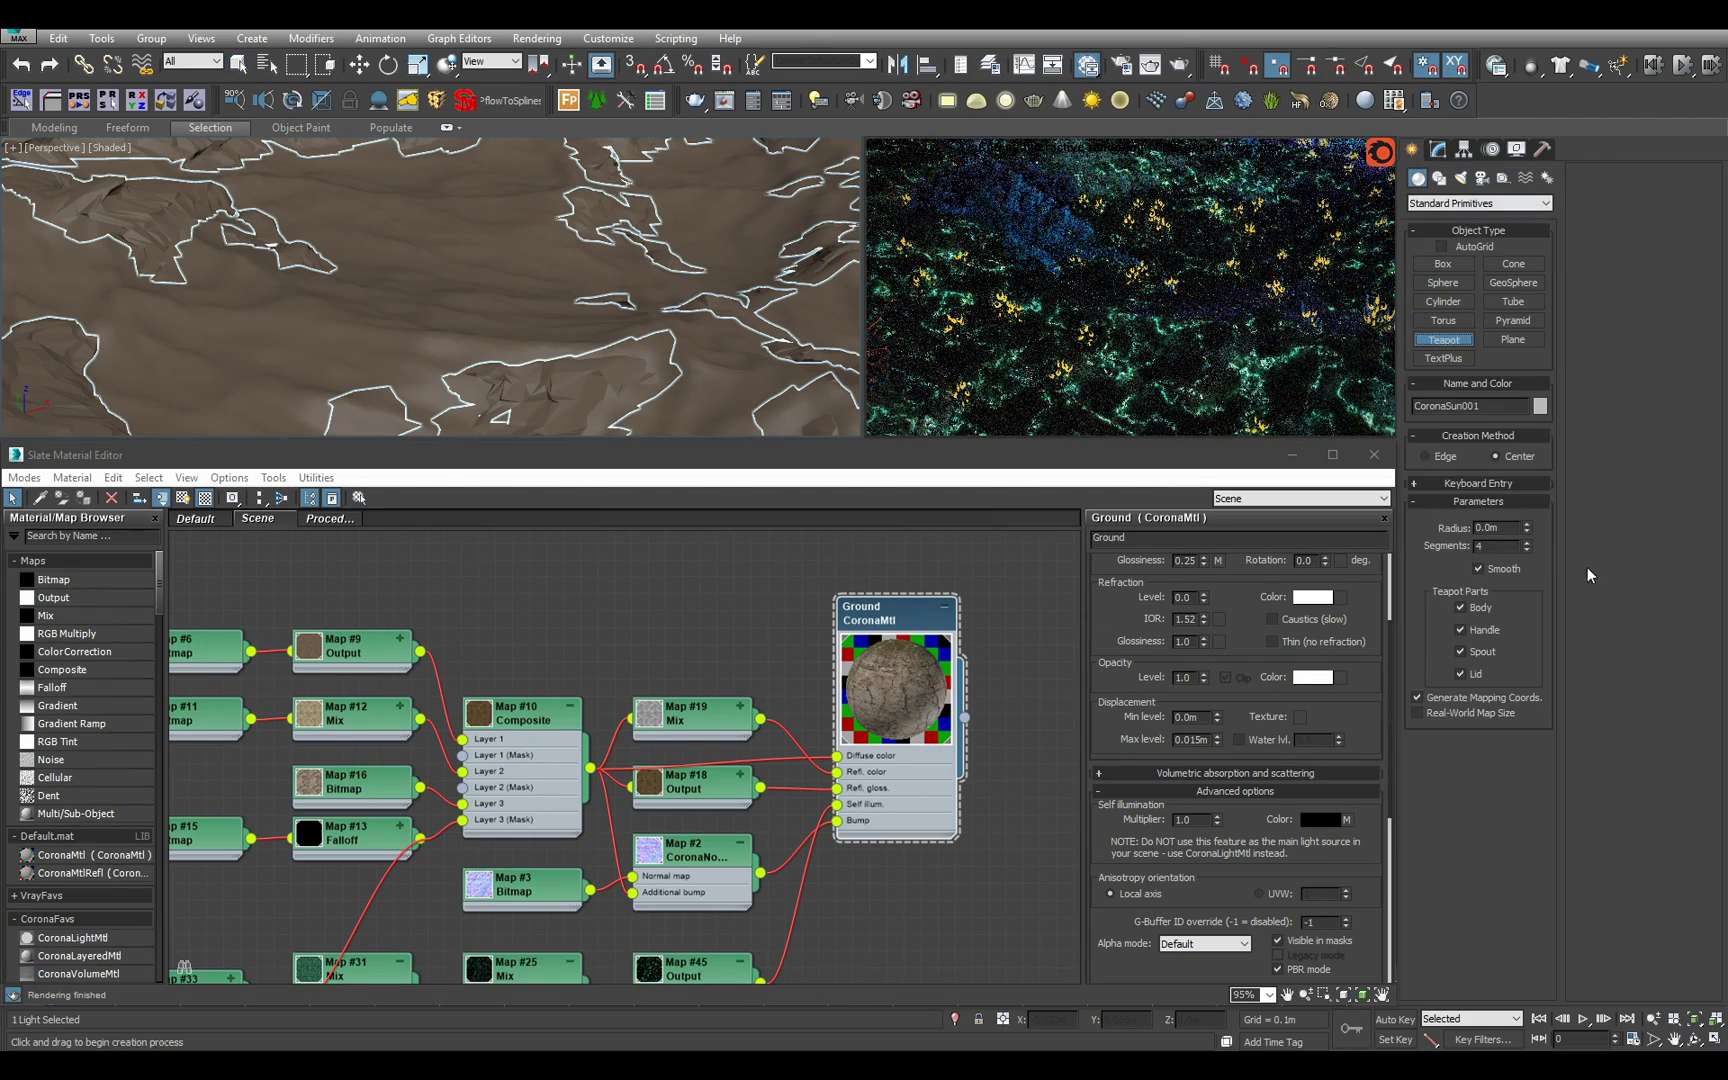
double_click(1499, 549)
type("15")
key("Return")
left_click(1442, 247)
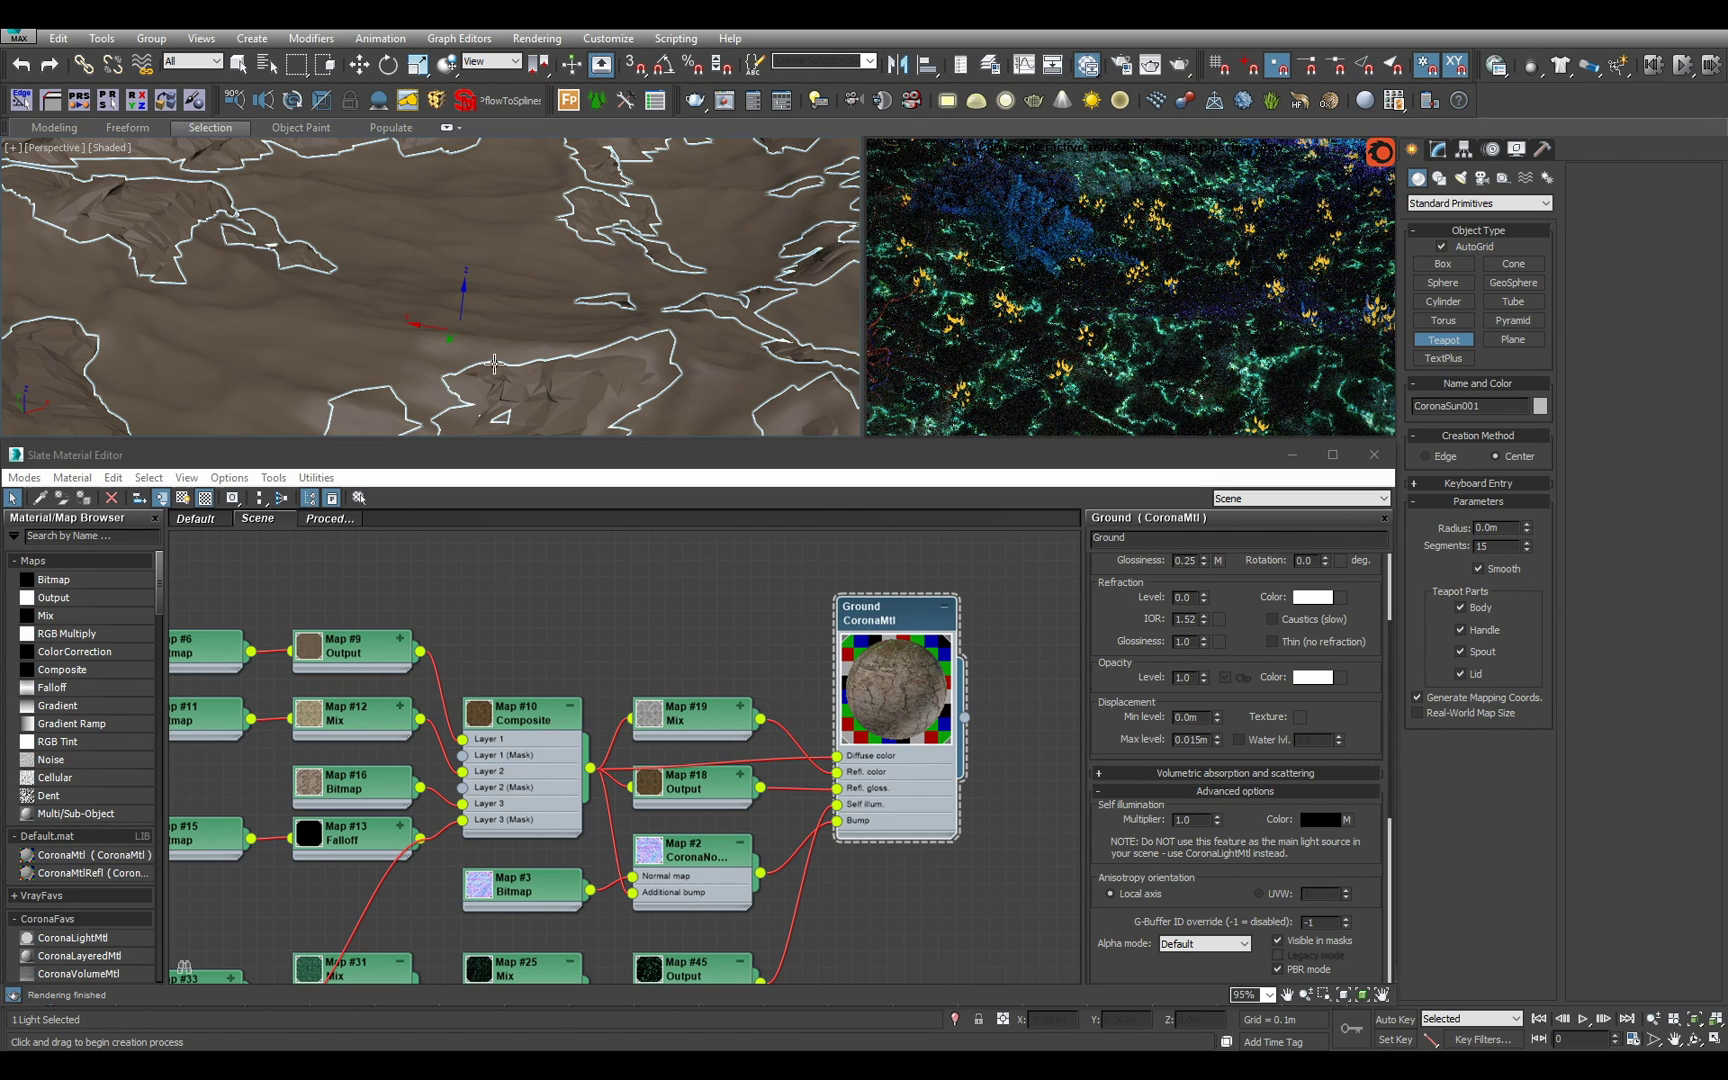
left_click_drag(460, 329, 607, 343)
right_click(607, 342)
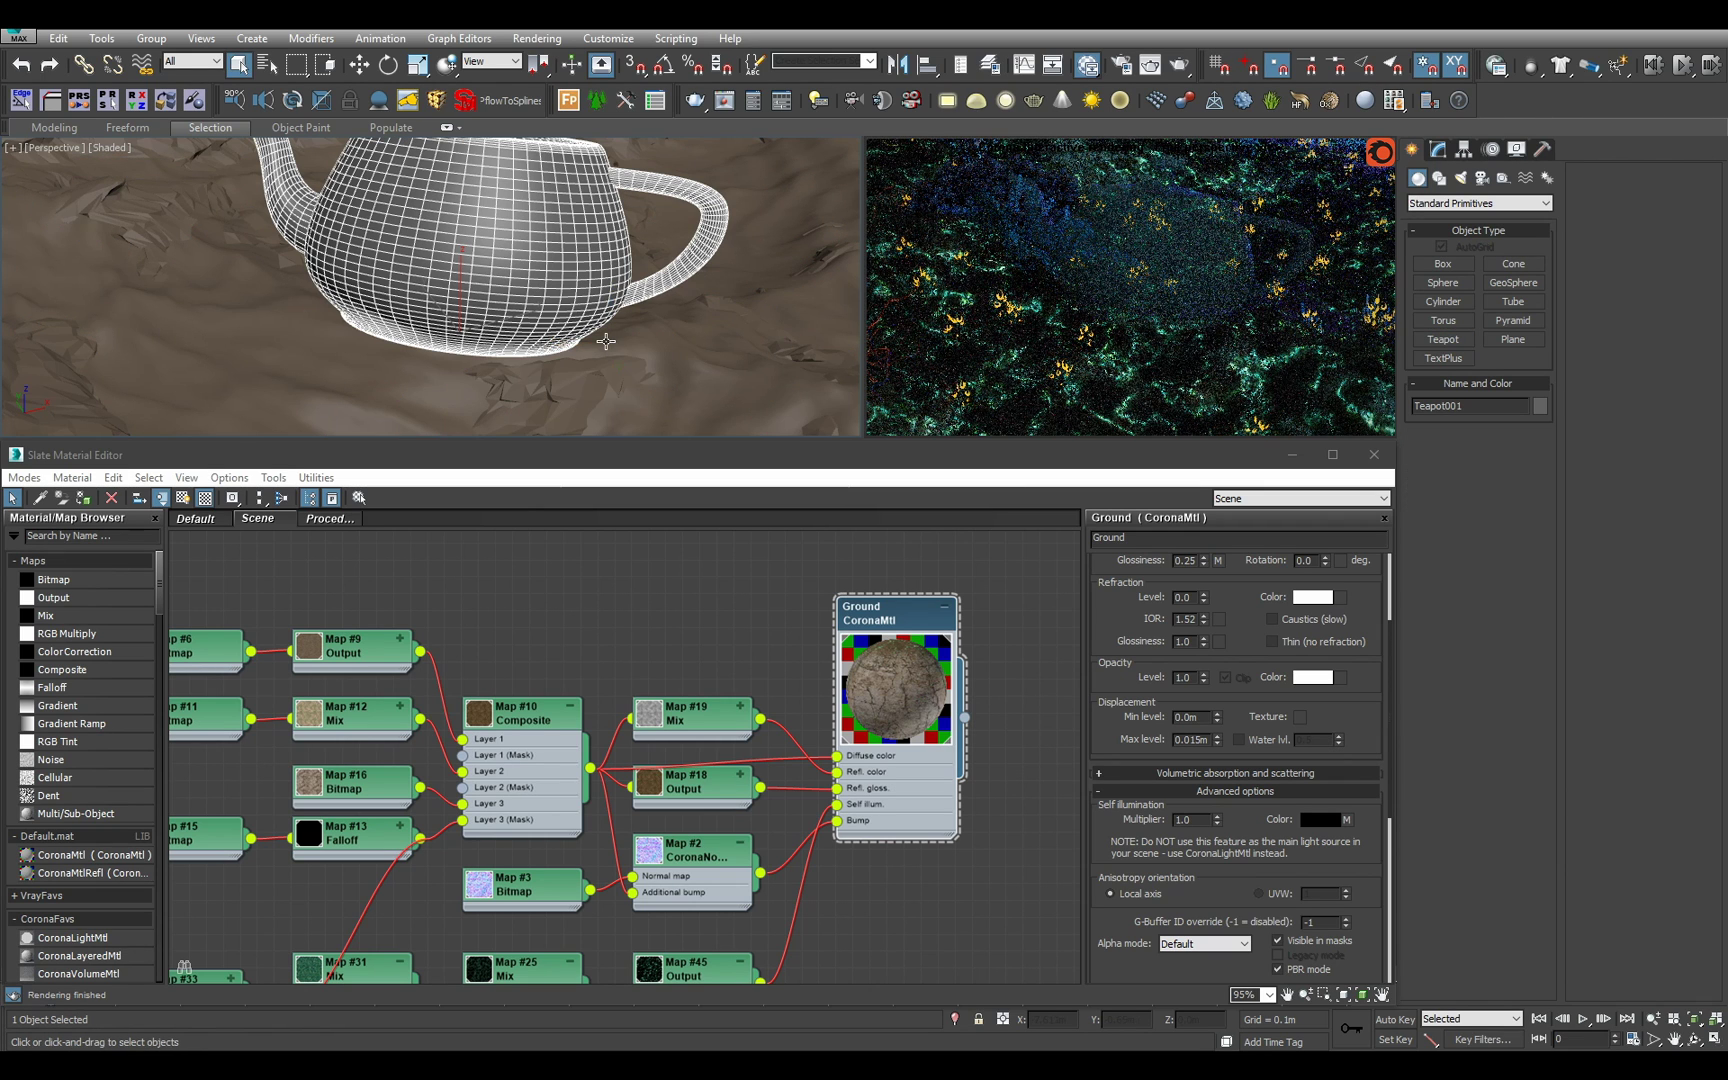
Move the teapot to another spot on the terrain with Select and Place.
scroll(606, 341, "down", 8)
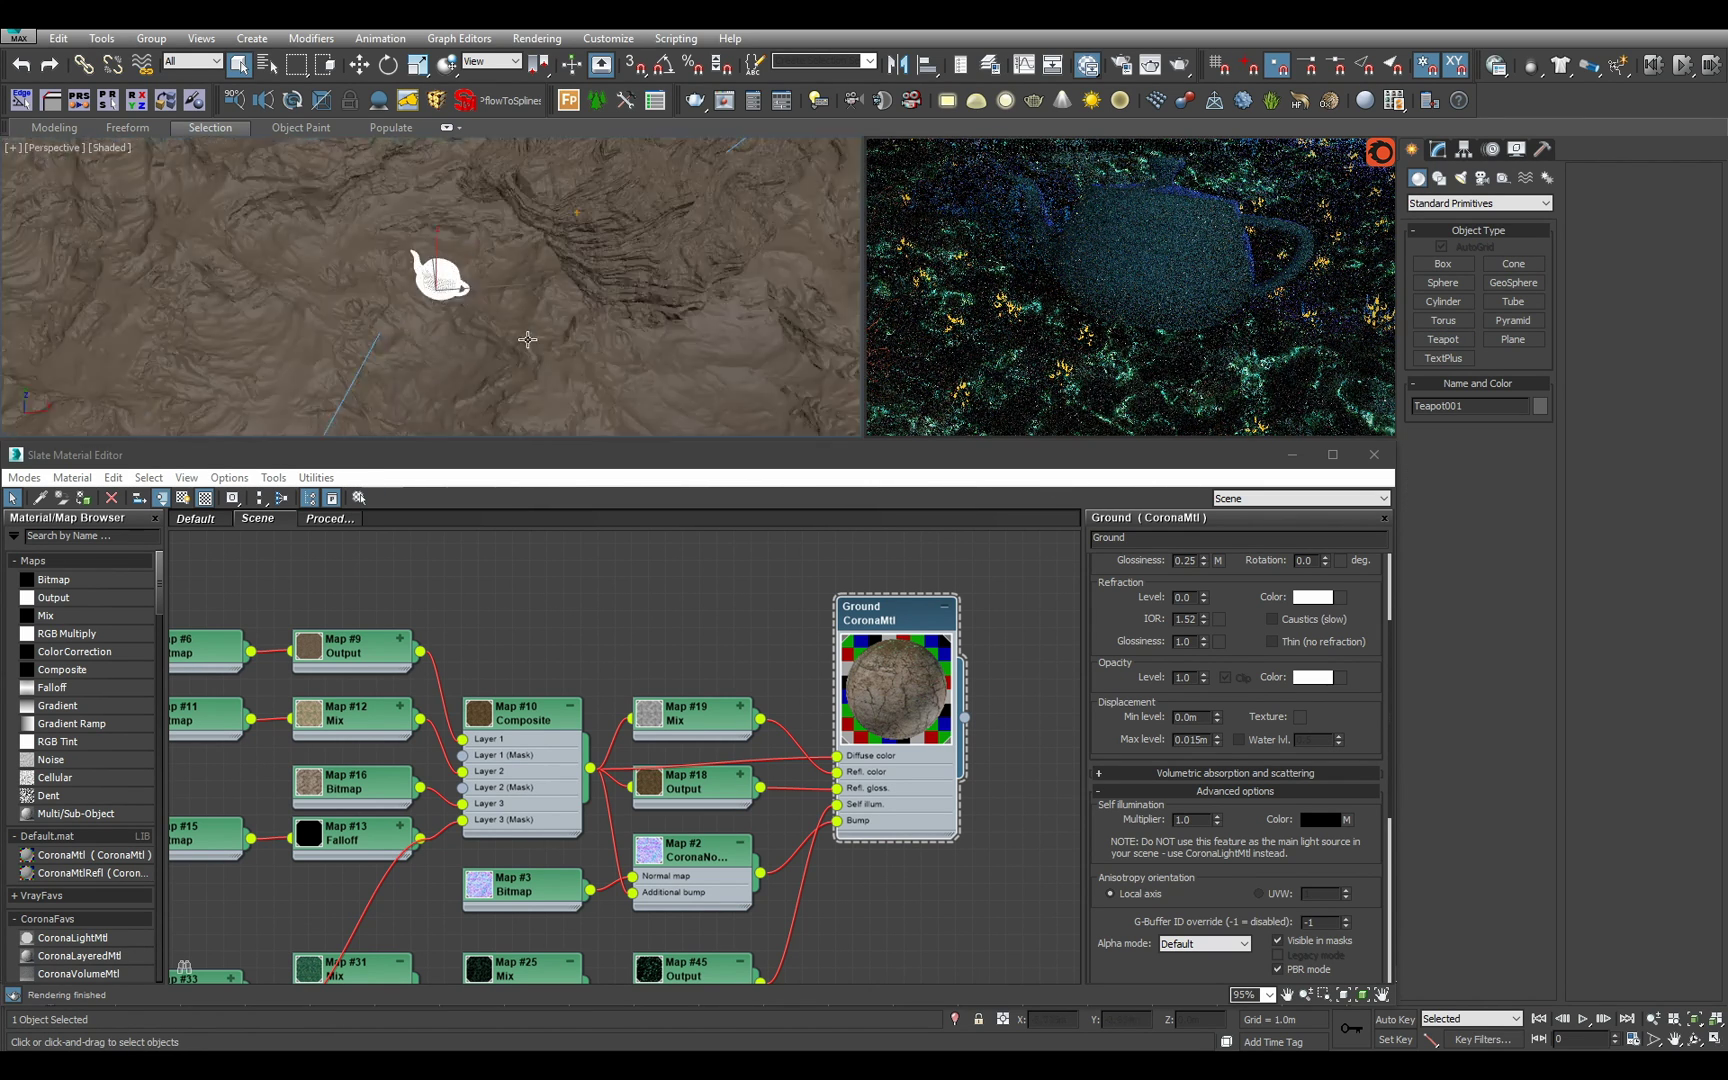
scroll(501, 332, "up", 2)
key("y")
left_click_drag(487, 240, 416, 341)
scroll(425, 343, "up", 5)
middle_click_drag(425, 343, 468, 311, "alt")
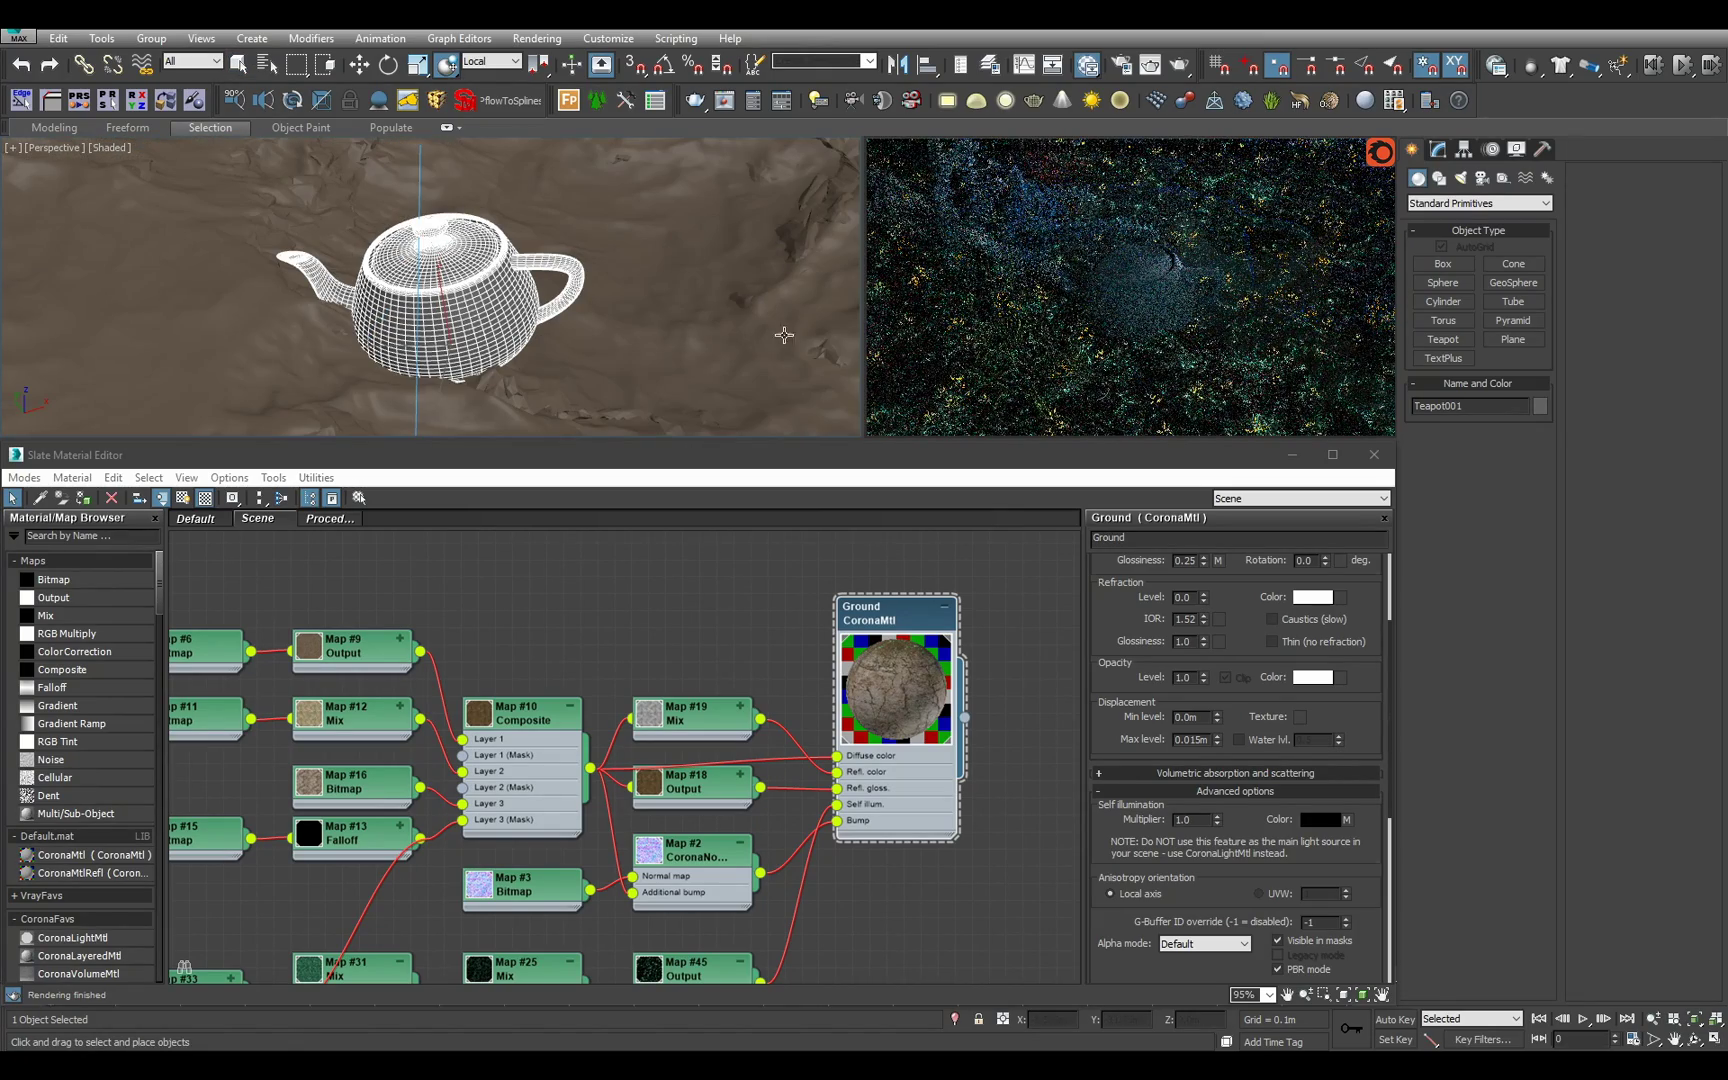
scroll(664, 297, "down", 1)
scroll(664, 297, "up", 4)
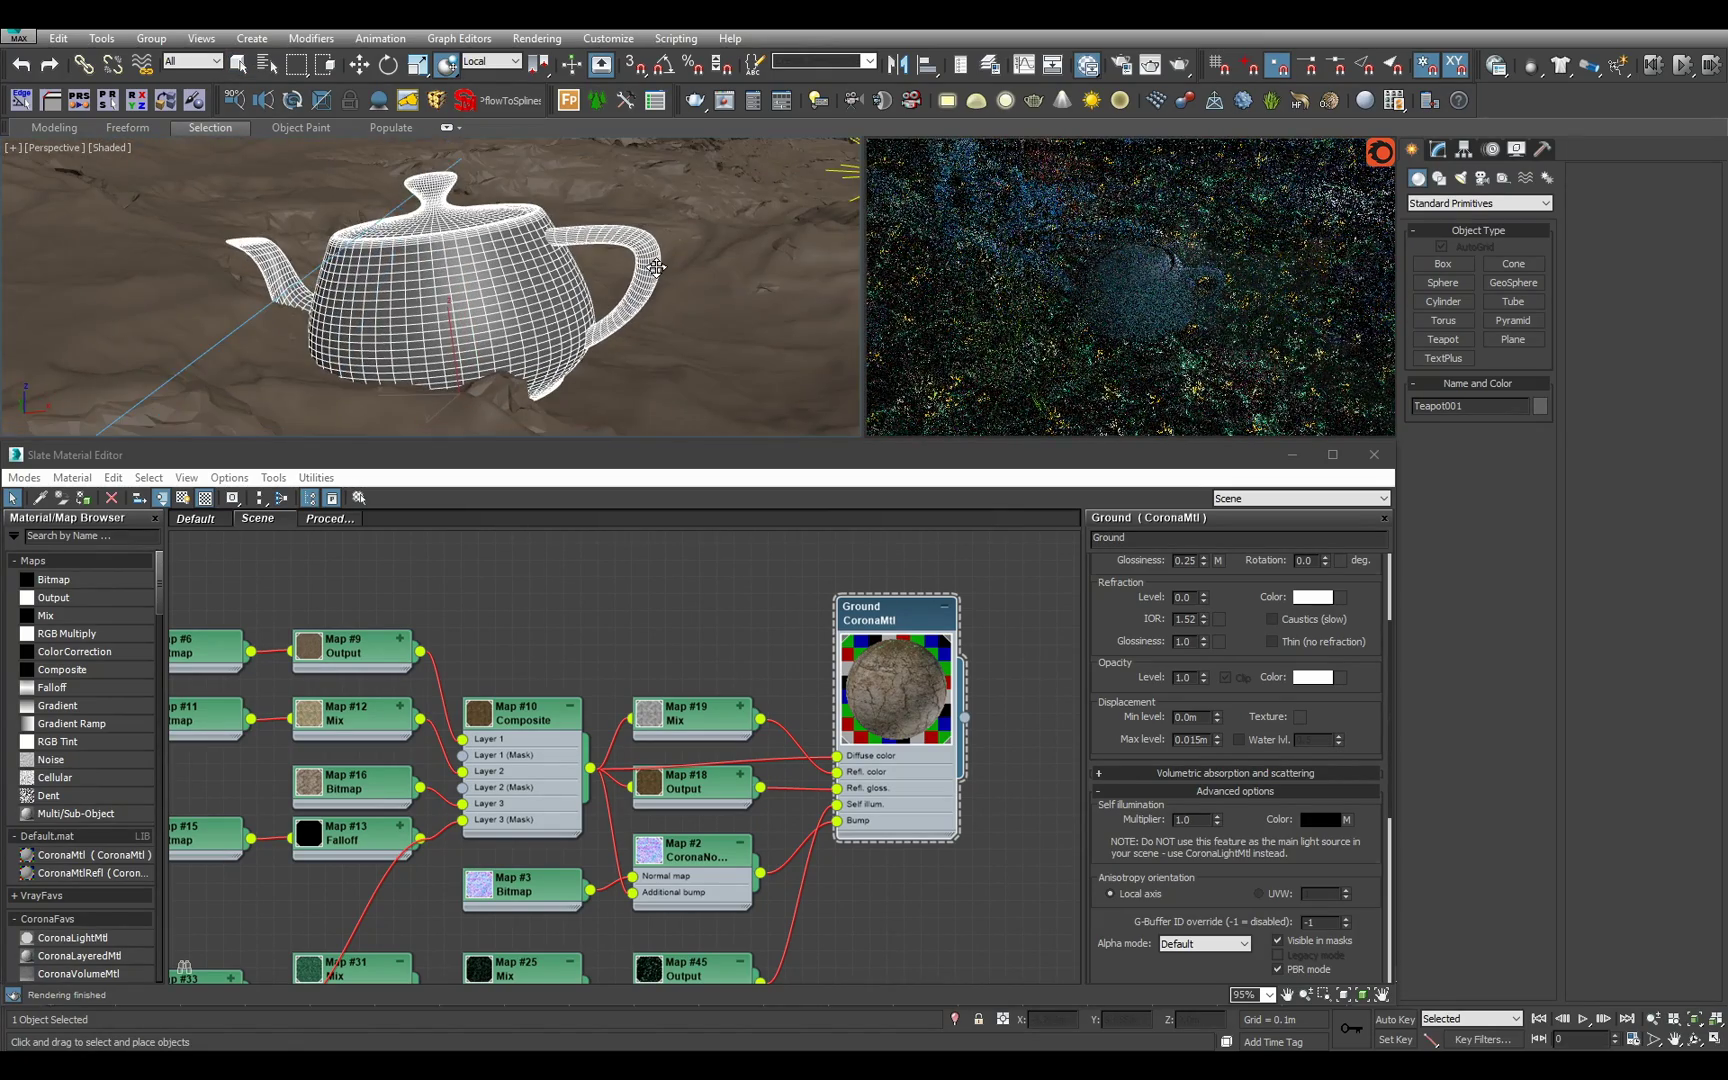
Add a new CoronaMtl material to the node view above the Ground material's maps.
middle_click_drag(649, 604, 761, 820)
left_click_drag(90, 855, 725, 598)
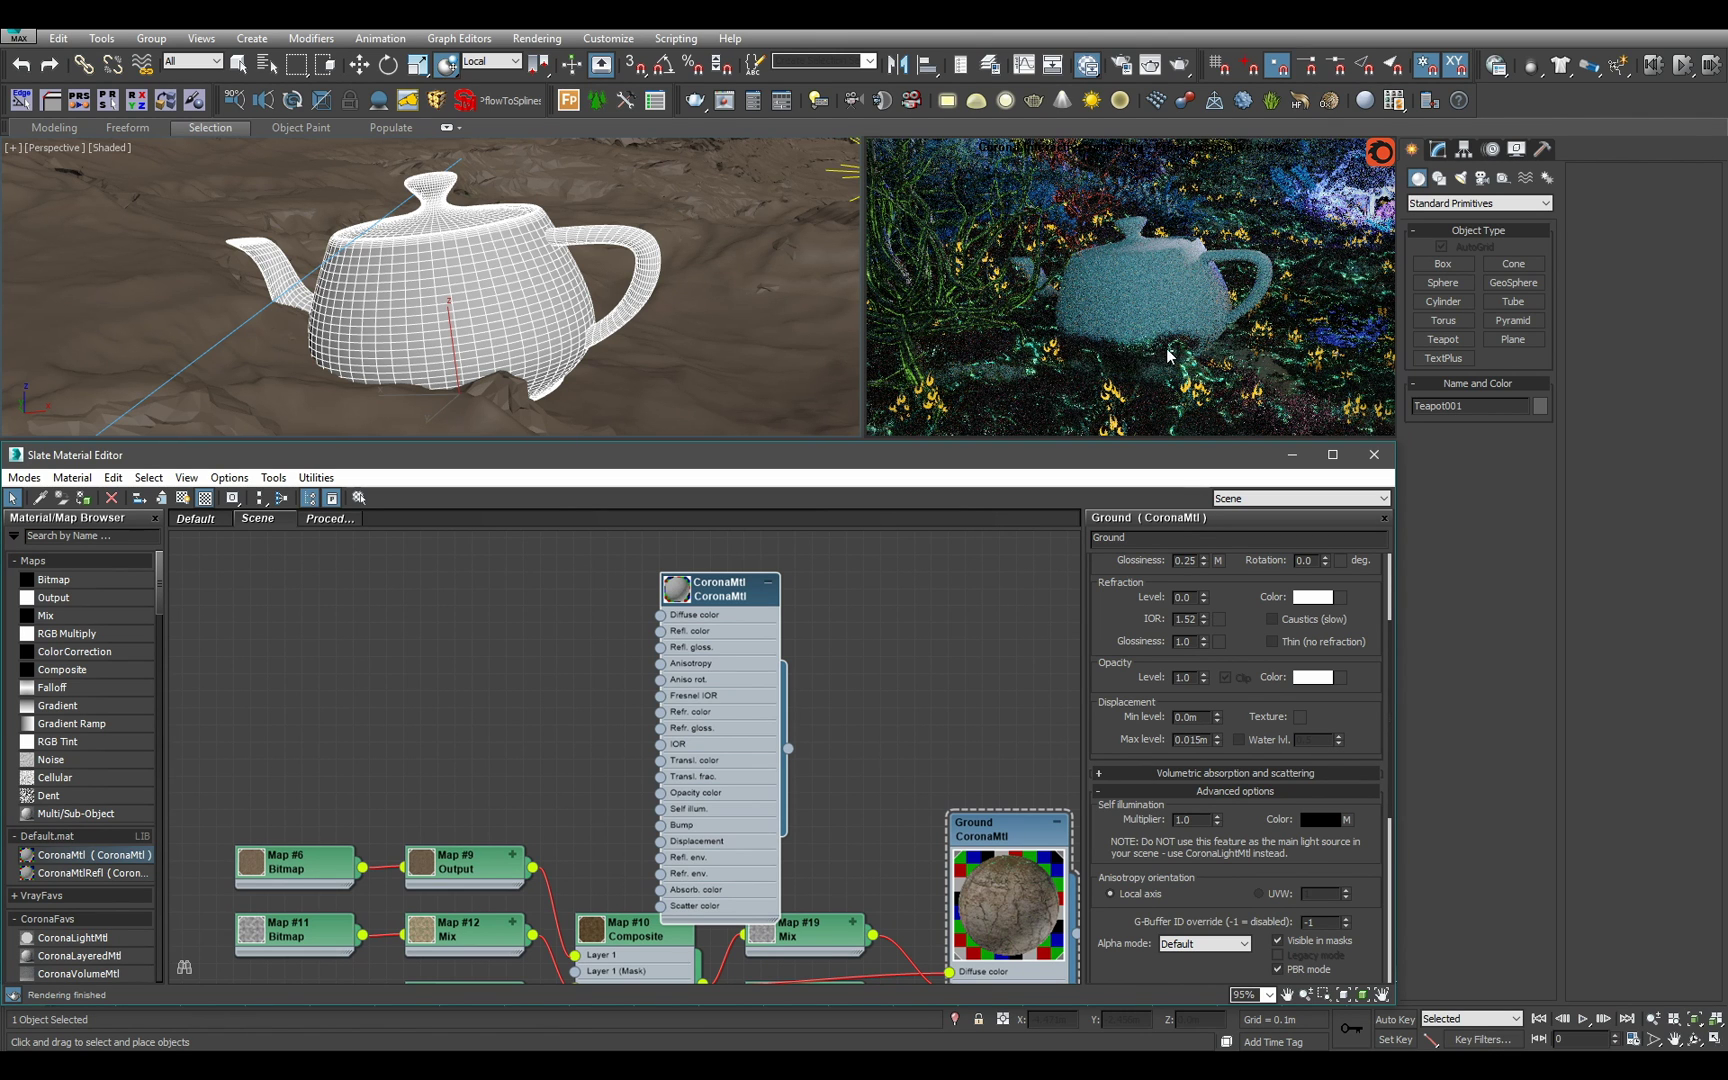
Scale the teapot, place it on a different patch of the terrain and inspect how the glowing ground lights it.
scroll(555, 328, "down", 3)
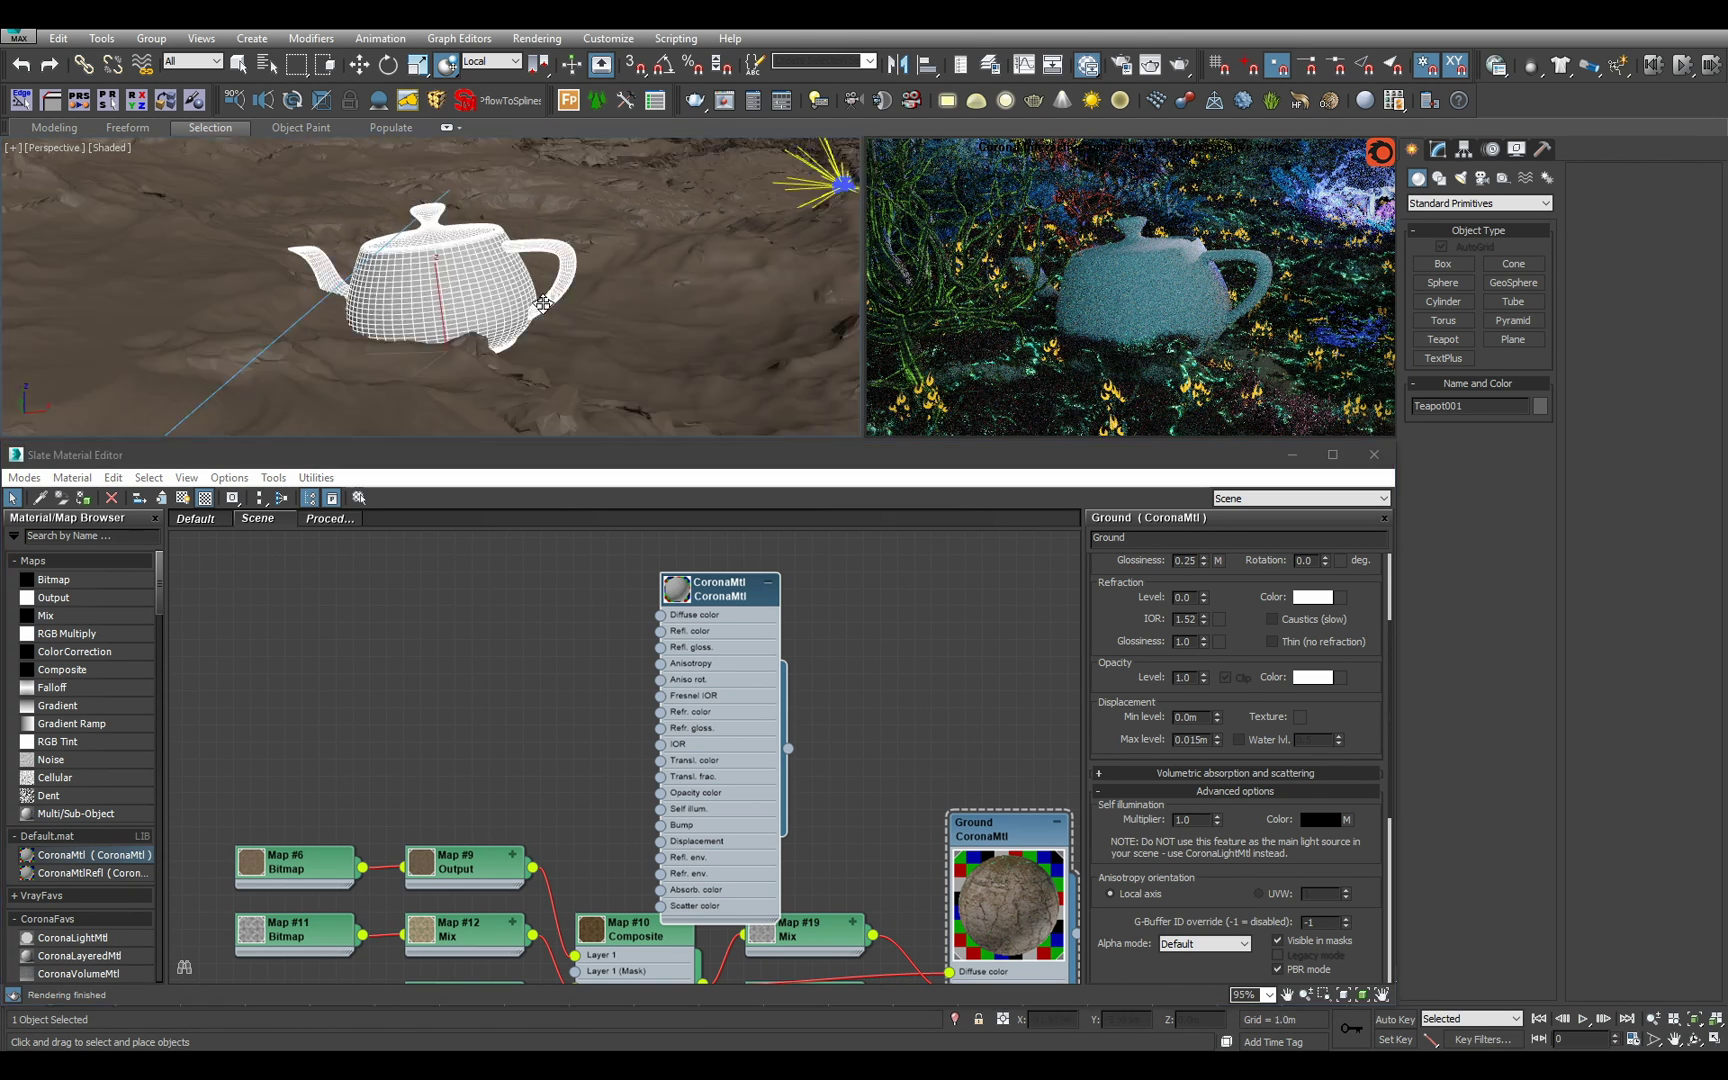
middle_click_drag(553, 316, 517, 355, "alt")
key("r")
left_click_drag(440, 328, 440, 456)
middle_click_drag(525, 335, 546, 228, "alt")
key("y")
left_click_drag(465, 242, 437, 346)
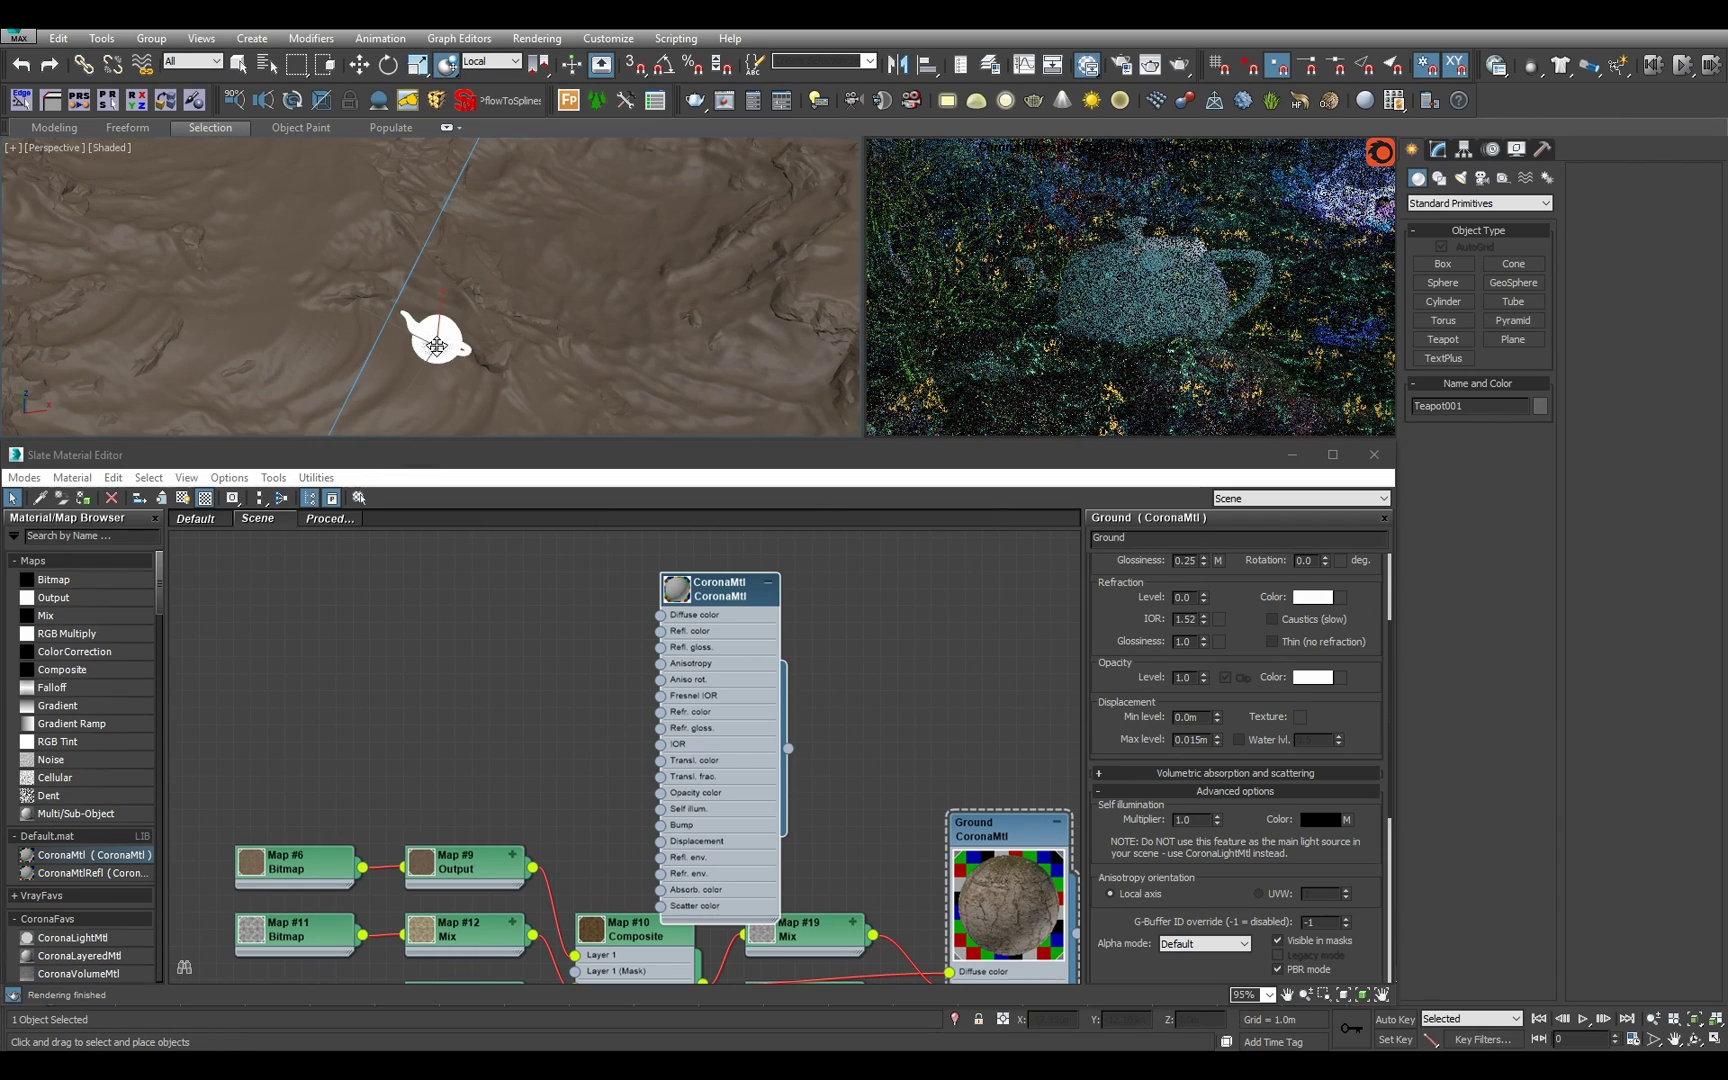
scroll(438, 340, "up", 8)
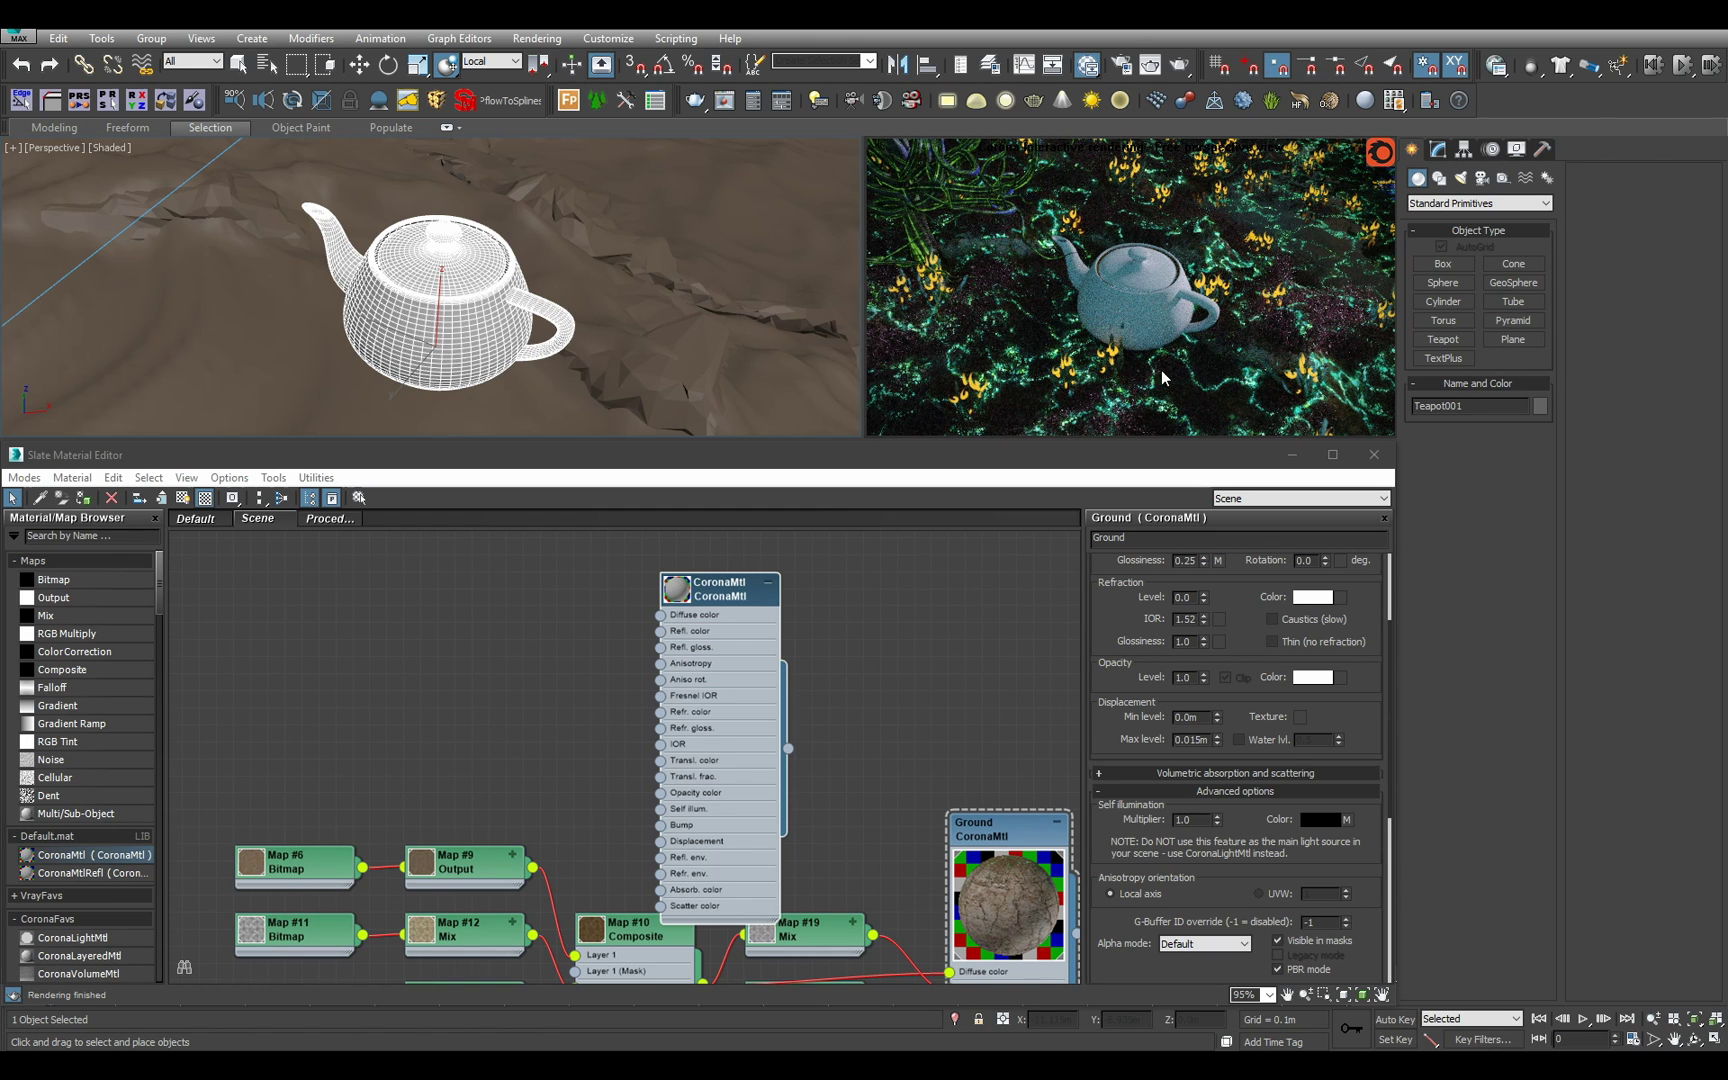
middle_click_drag(743, 297, 762, 279, "alt")
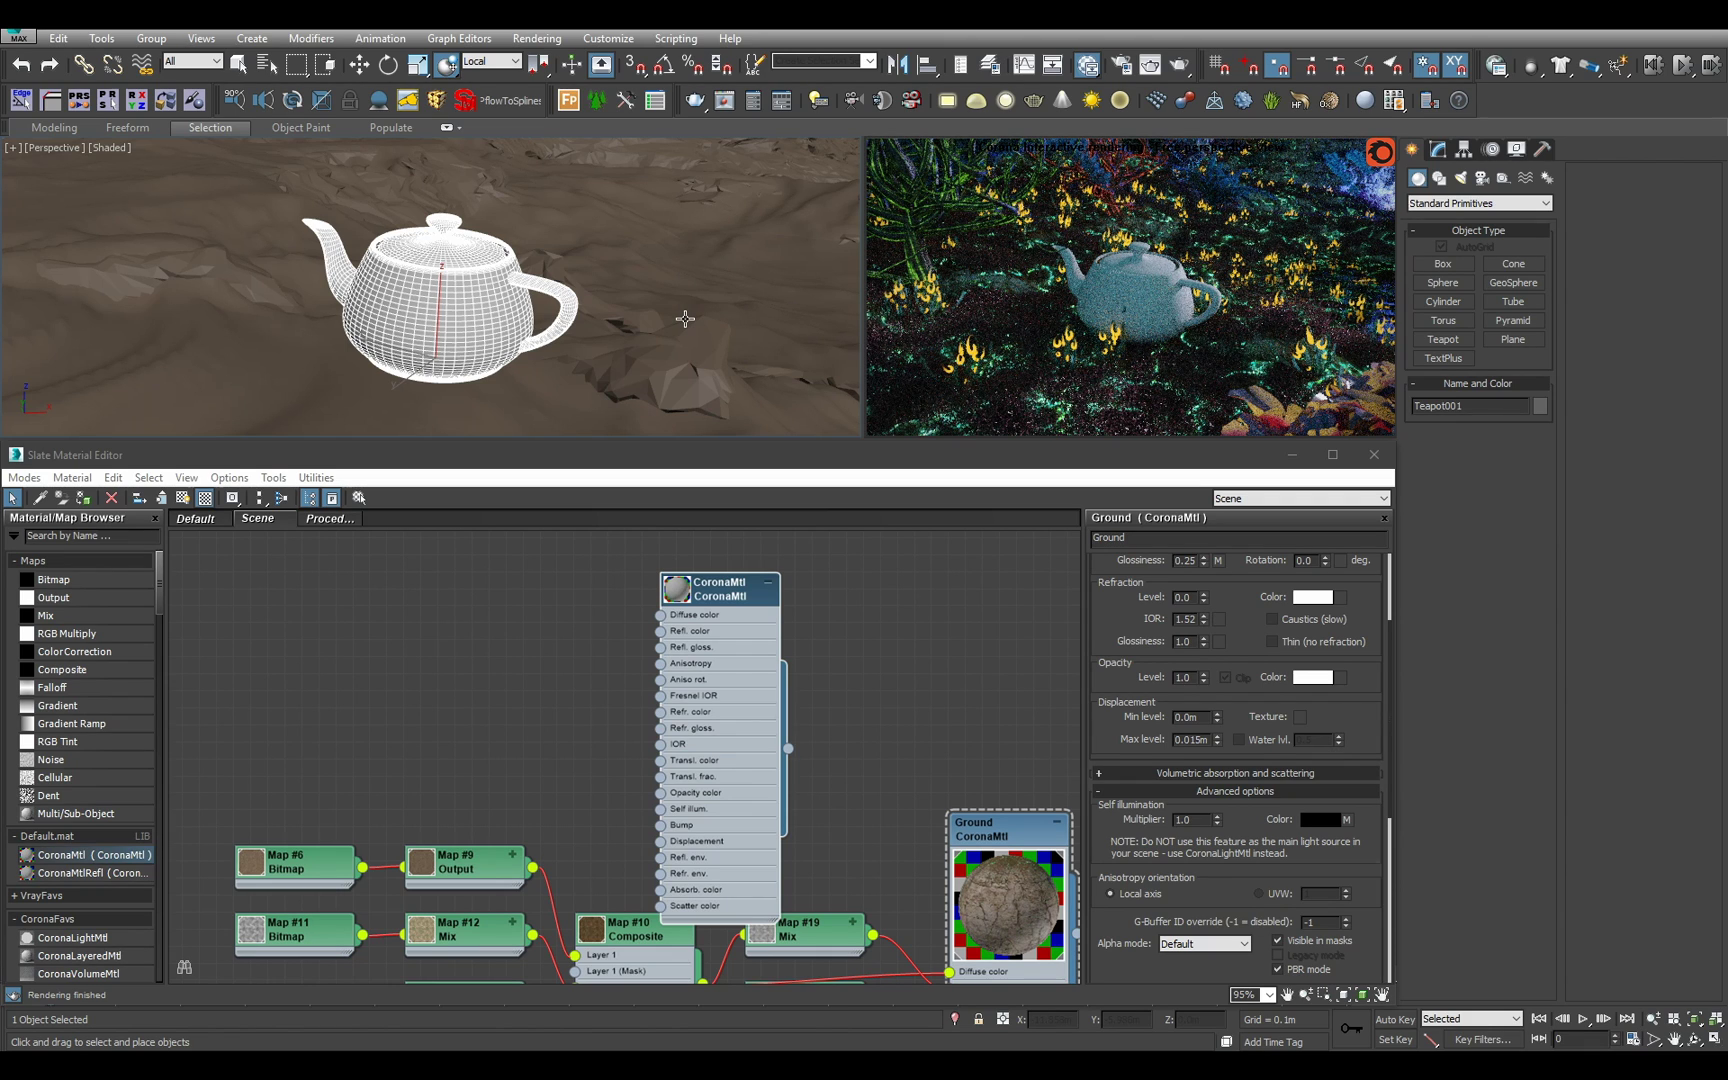
Delete the teapot and return the viewport to the Camera view.
key("Delete")
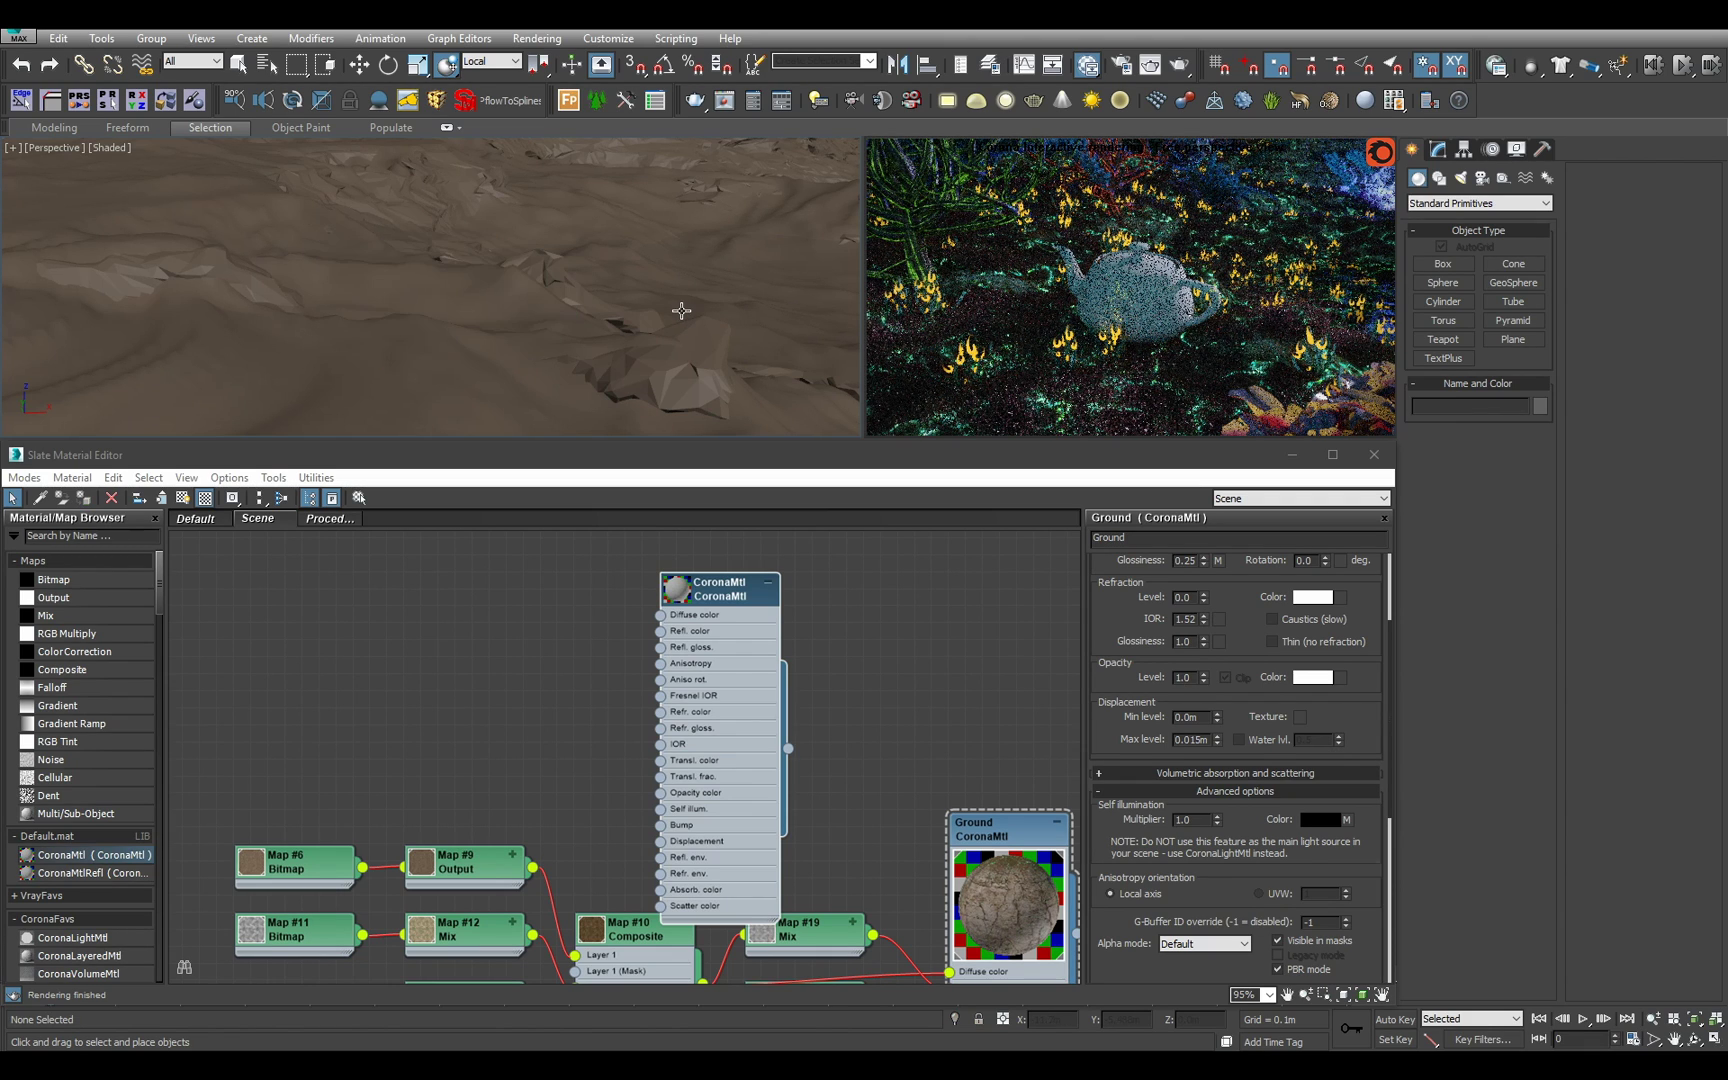
key("c")
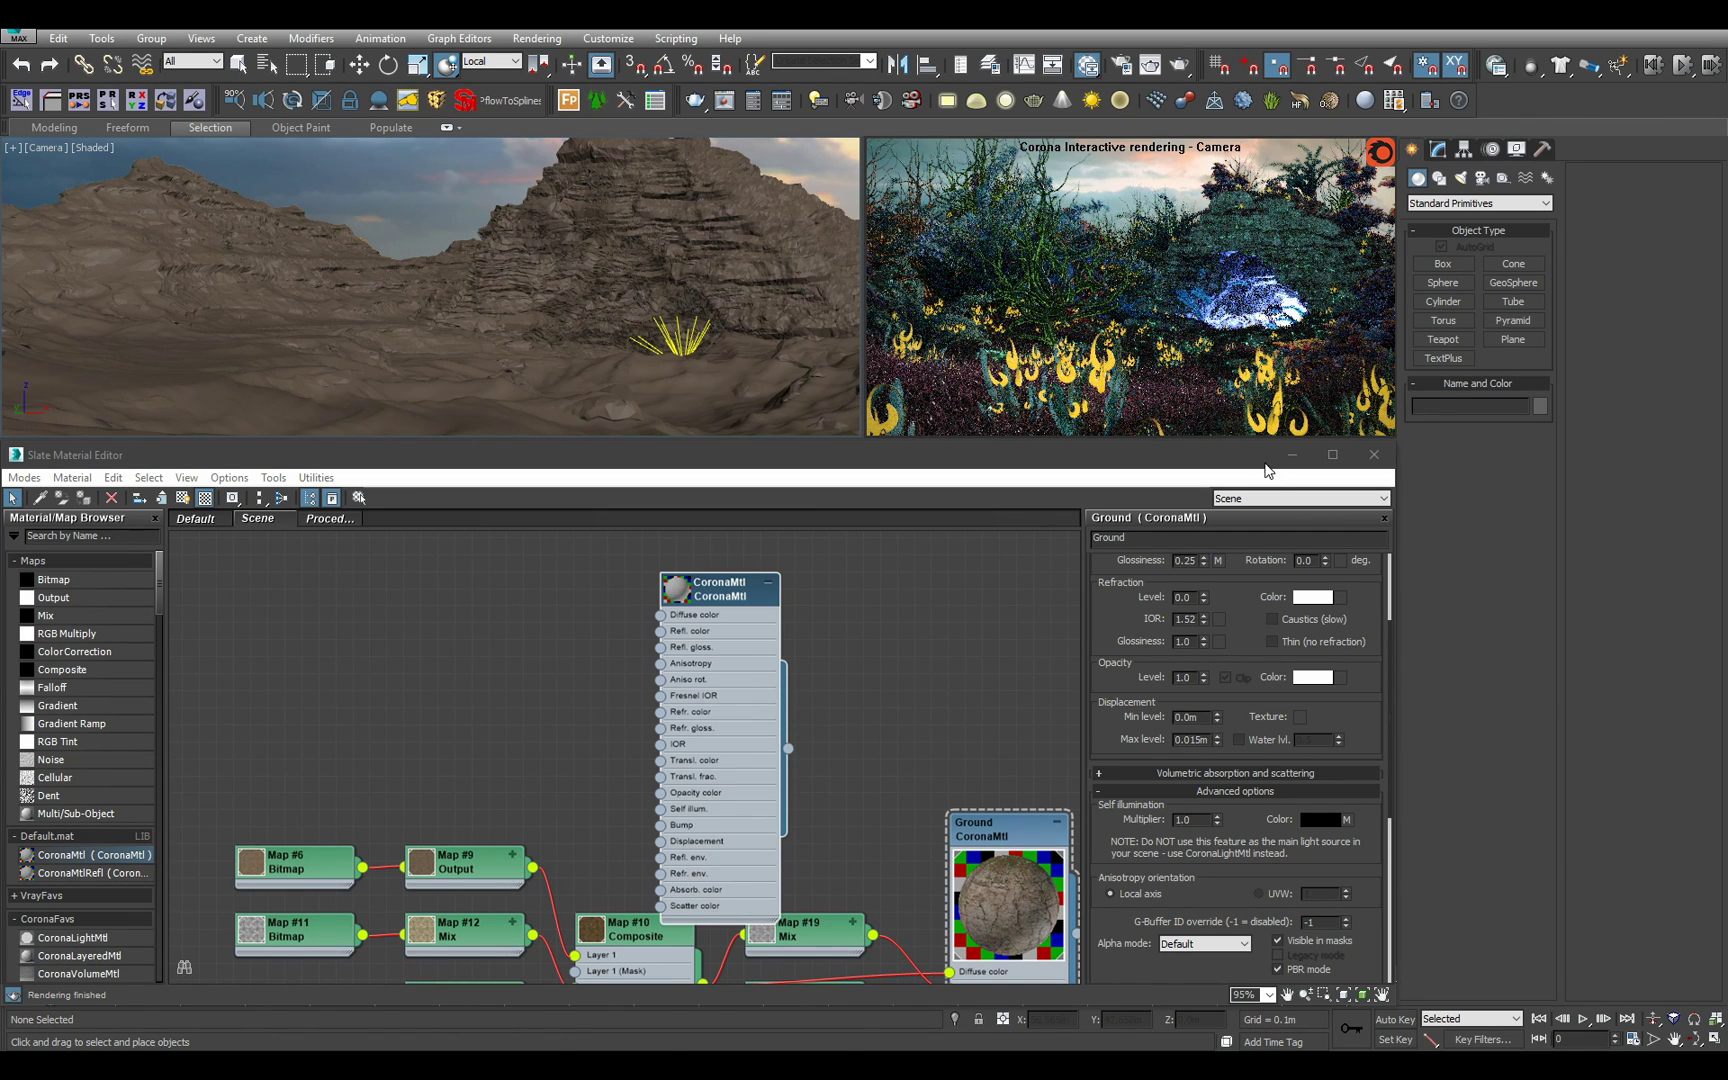
Start a production render of the Camera view and show the render statistics in the Corona frame buffer.
key("shift+q")
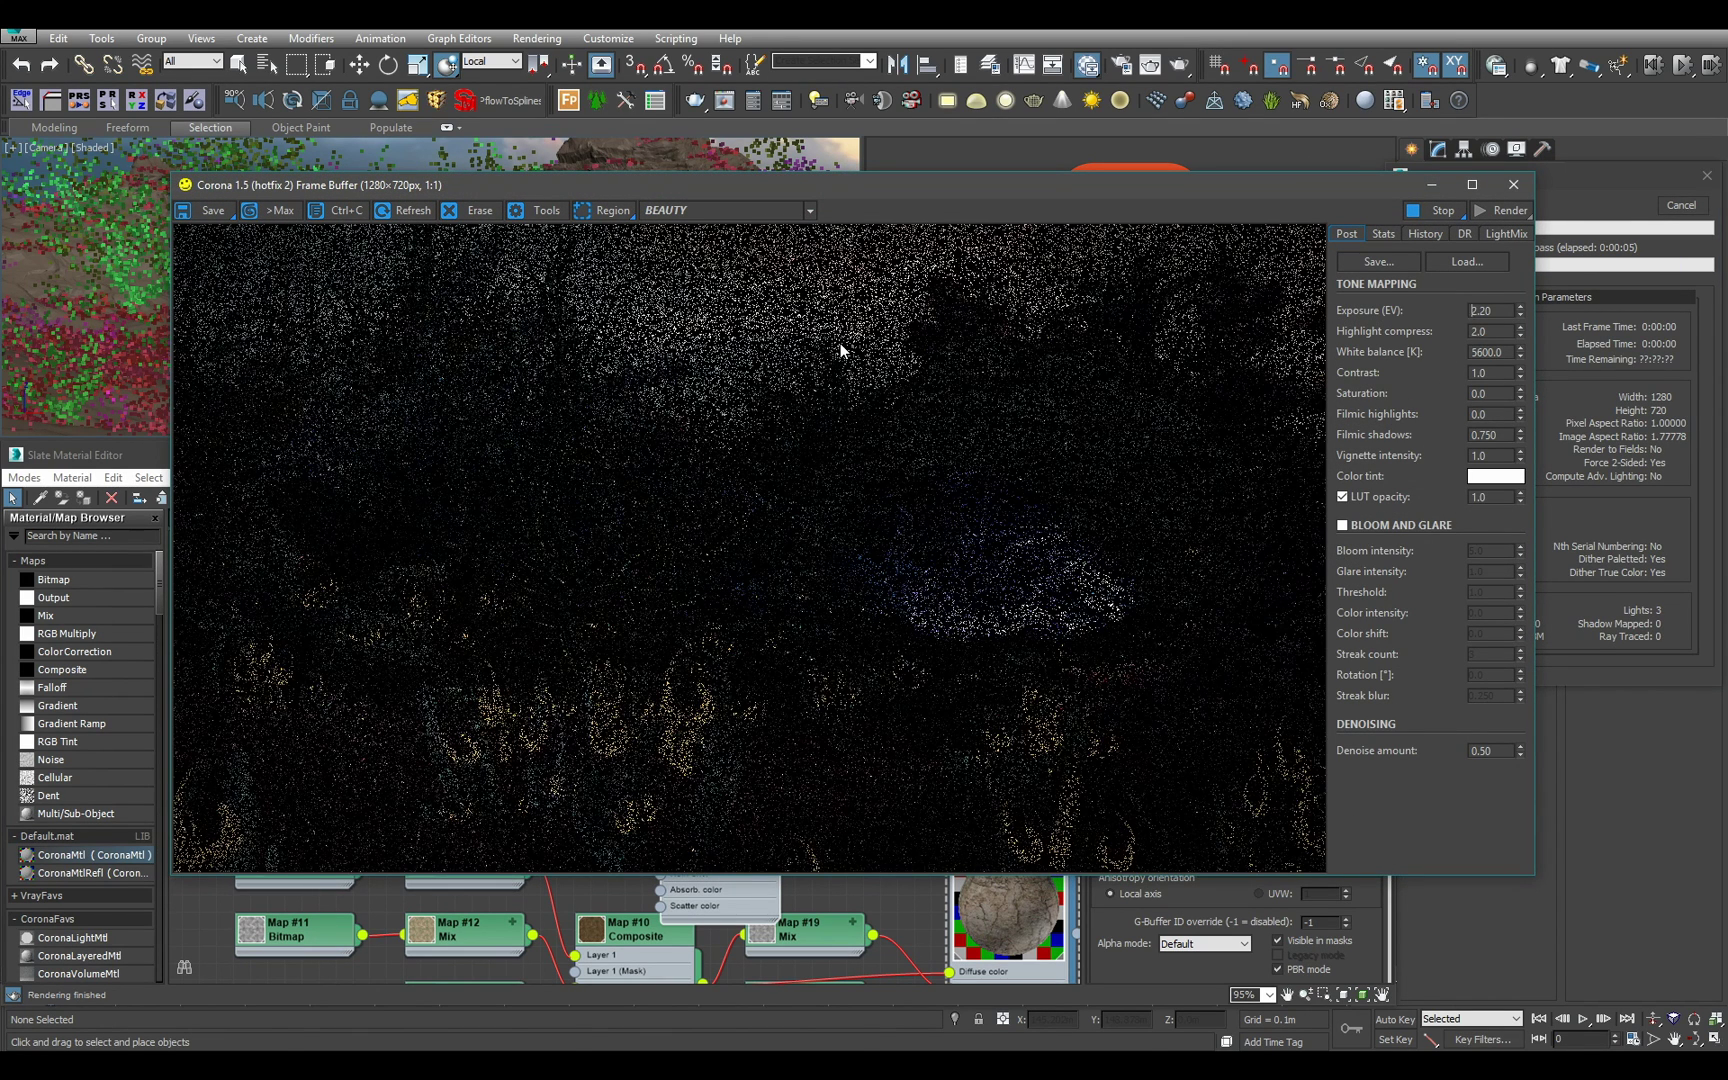
left_click(1386, 234)
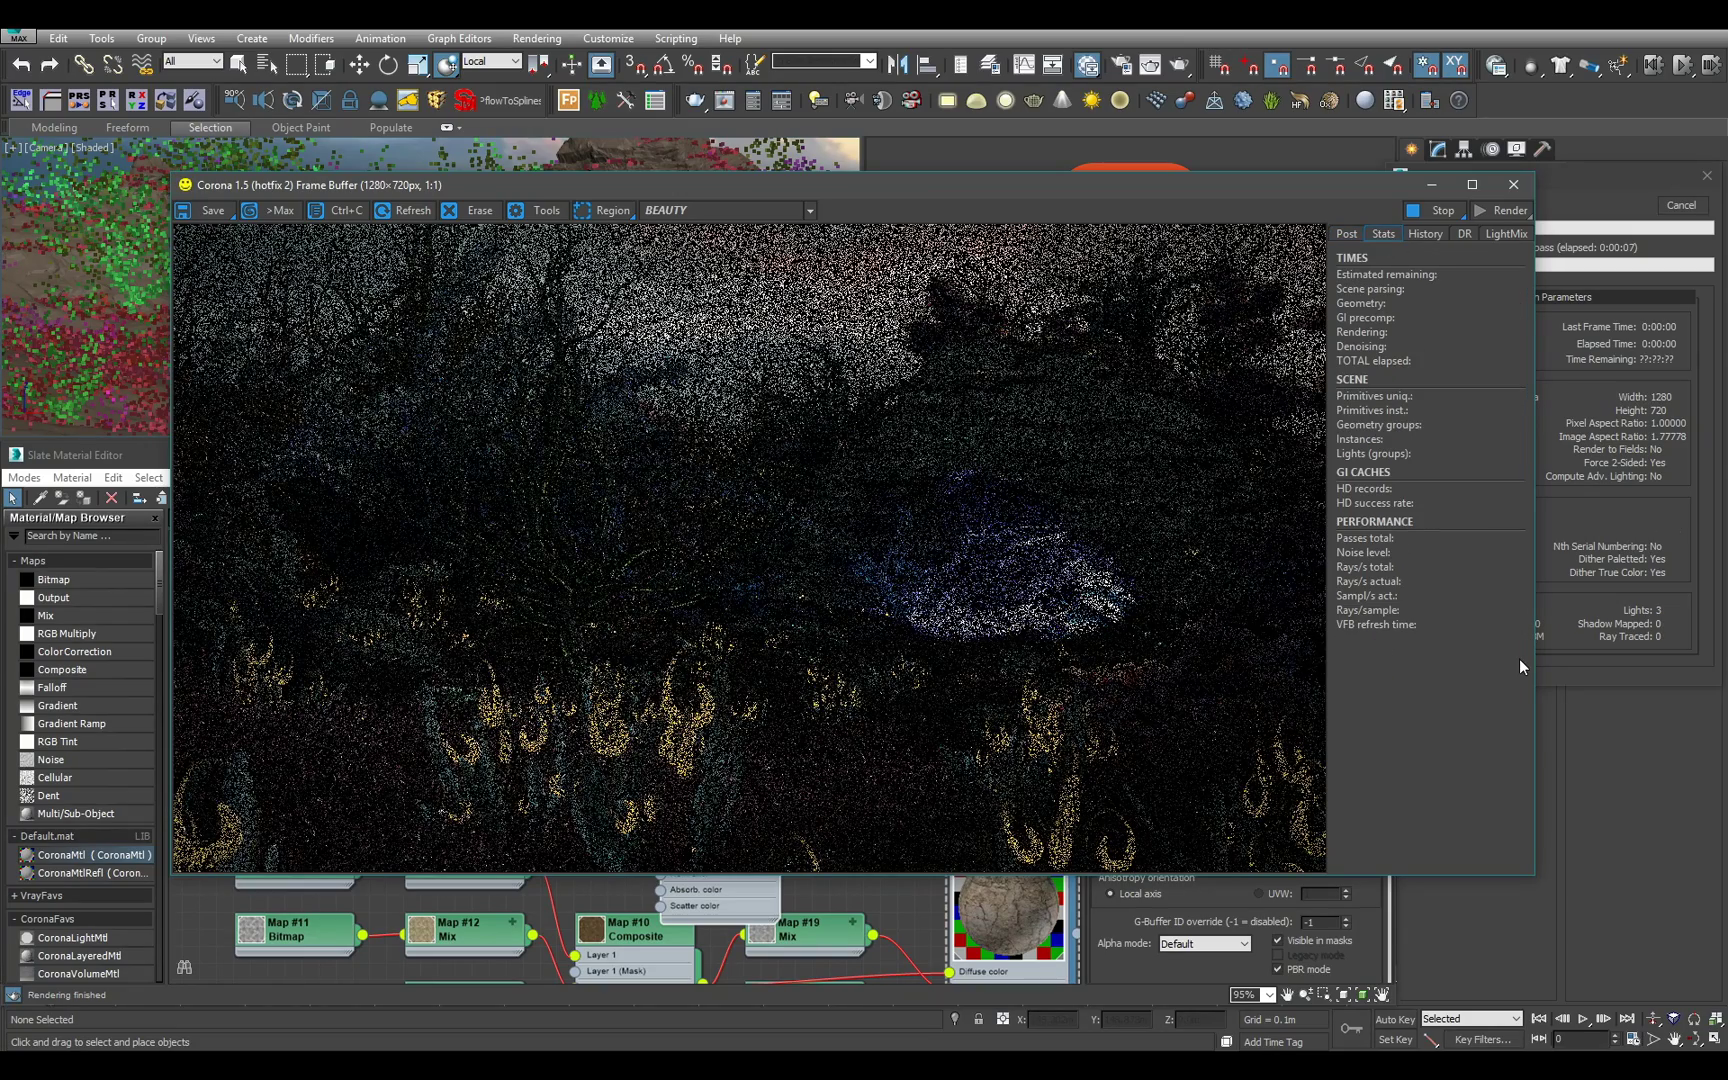